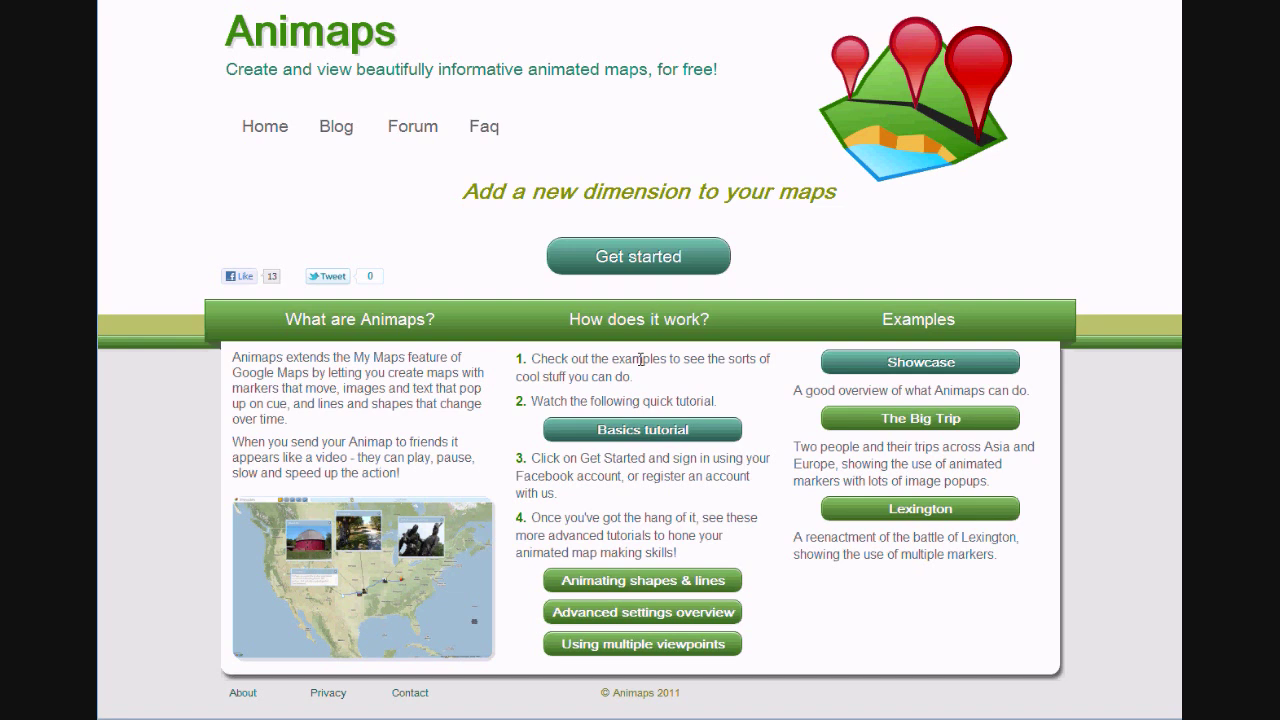
# Open the Animaps editor from the Get started button on the welcome page
pyautogui.click(649, 264)
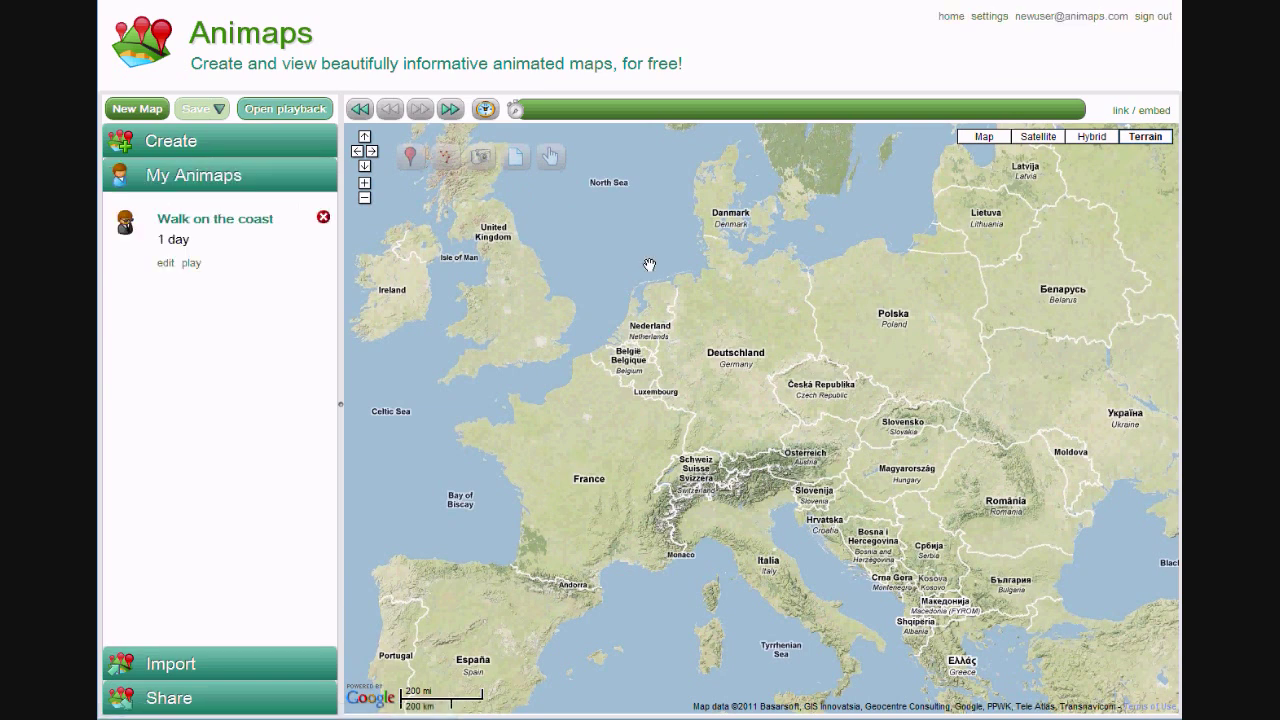
# Create a new animap named 'Battle of the bulge' with a 10-day duration
pyautogui.click(138, 109)
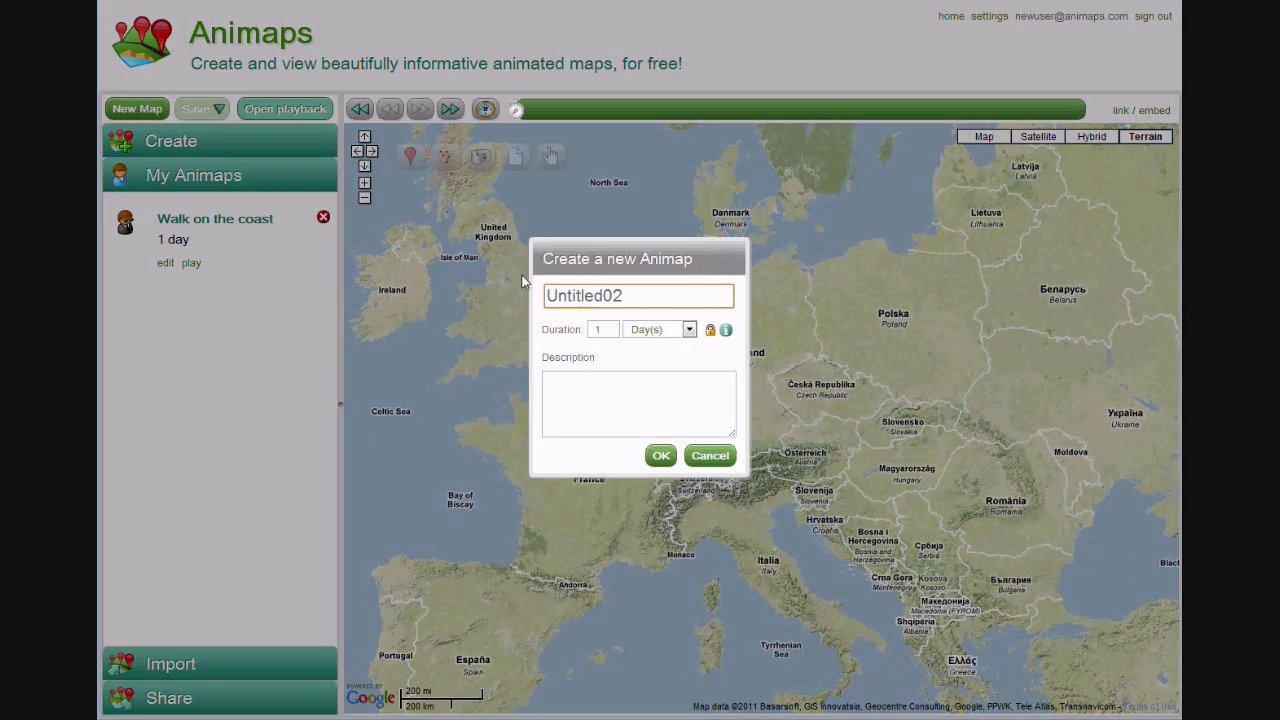
pyautogui.moveTo(630, 293); pyautogui.dragTo(456, 295)
pyautogui.write('Battle of the bulge')
pyautogui.click(608, 329)
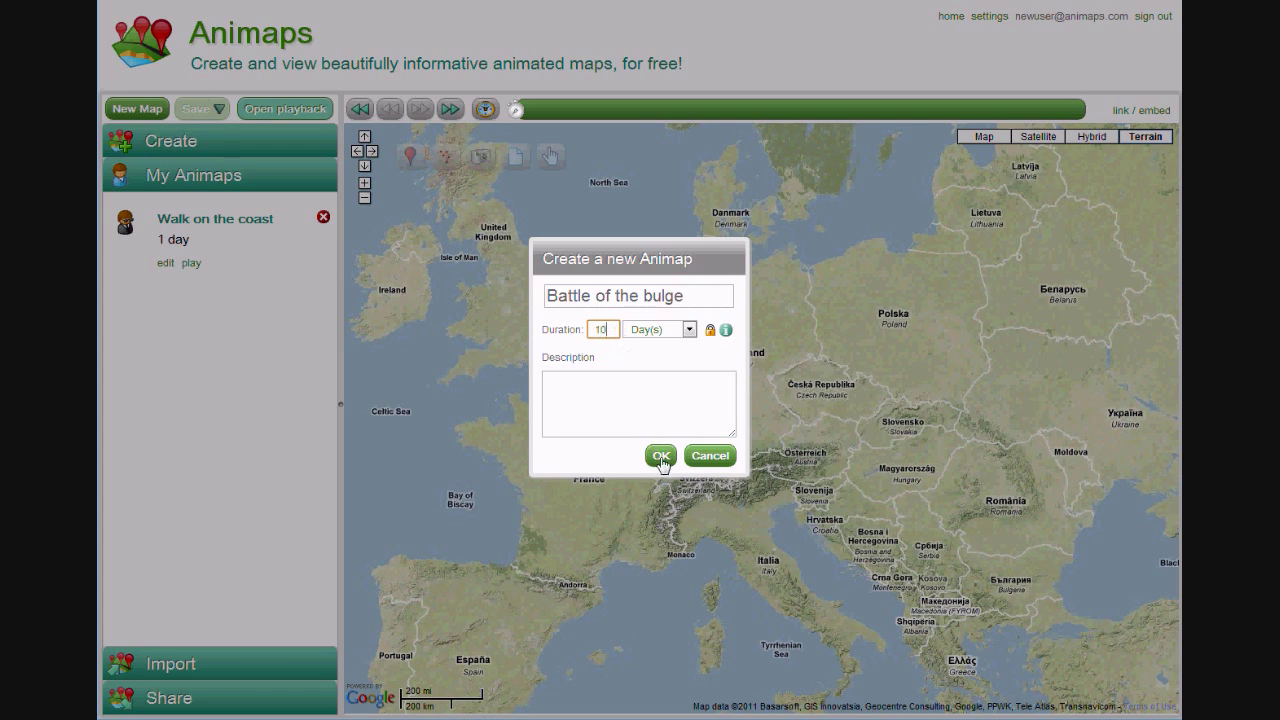
pyautogui.click(661, 456)
# Zoom in on the Belgium–Luxembourg border and set that view as the map's viewpoint
pyautogui.scroll(1, 652, 398)
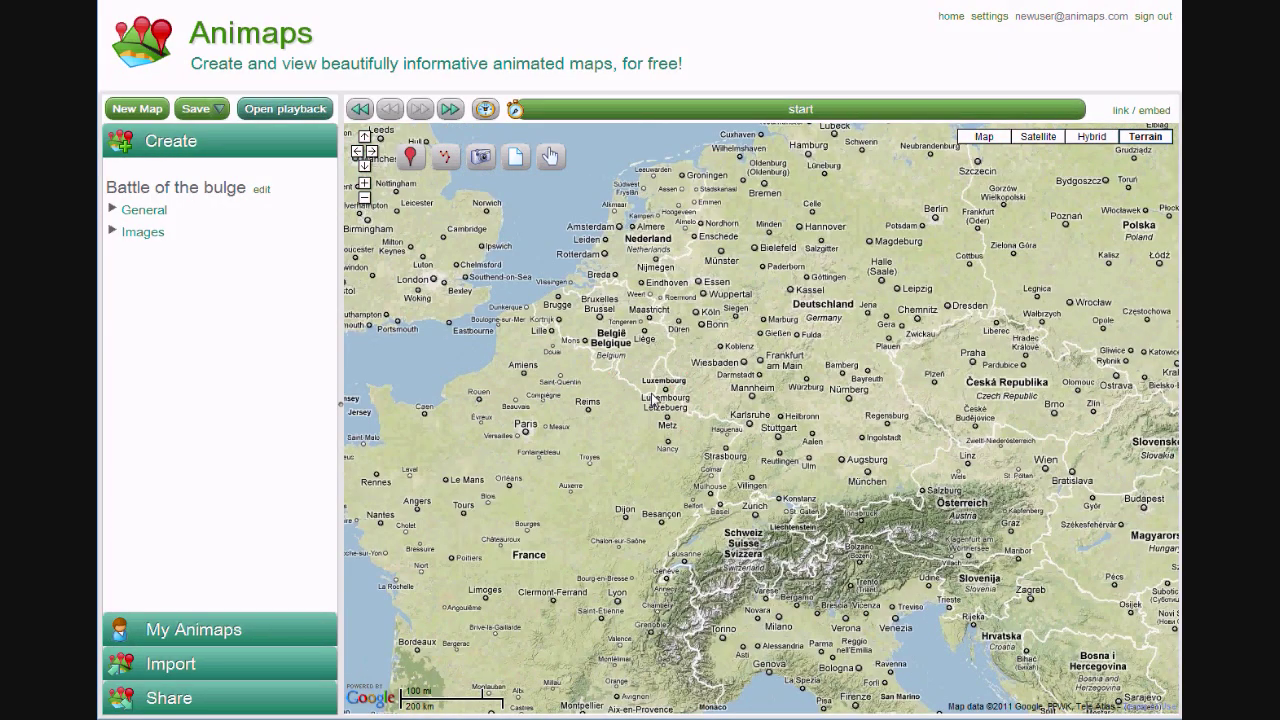
pyautogui.scroll(2, 652, 398)
pyautogui.moveTo(652, 398); pyautogui.dragTo(714, 556)
pyautogui.click(153, 218)
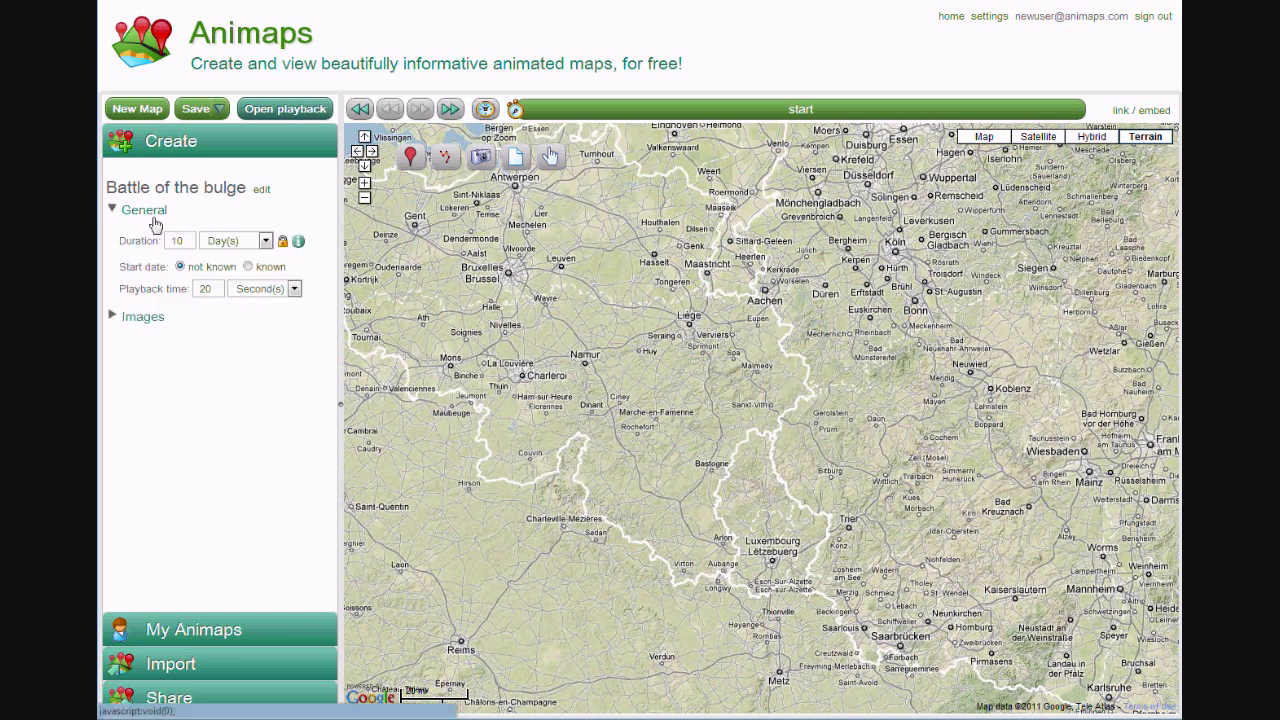
pyautogui.click(207, 356)
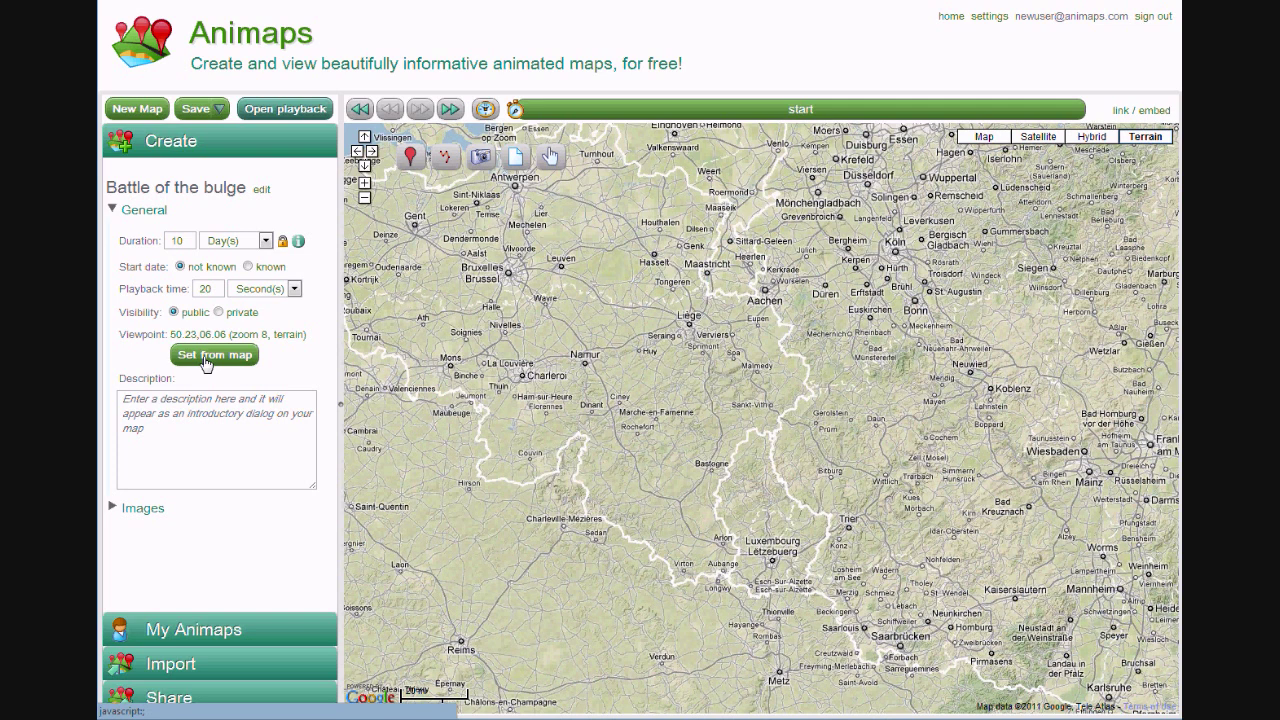
# Mark the start date as known and set it to 1944-12-16
pyautogui.click(248, 267)
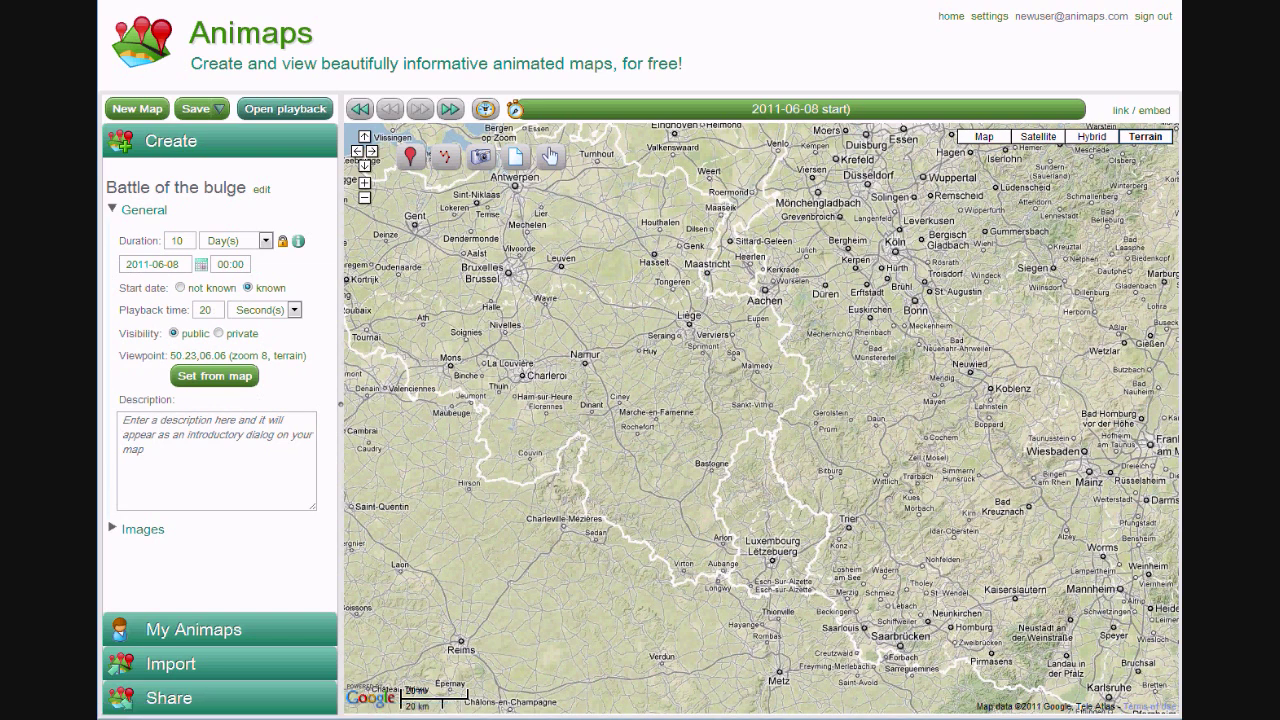
pyautogui.click(178, 264)
pyautogui.moveTo(178, 264); pyautogui.dragTo(104, 264)
pyautogui.write('1944-12-16')
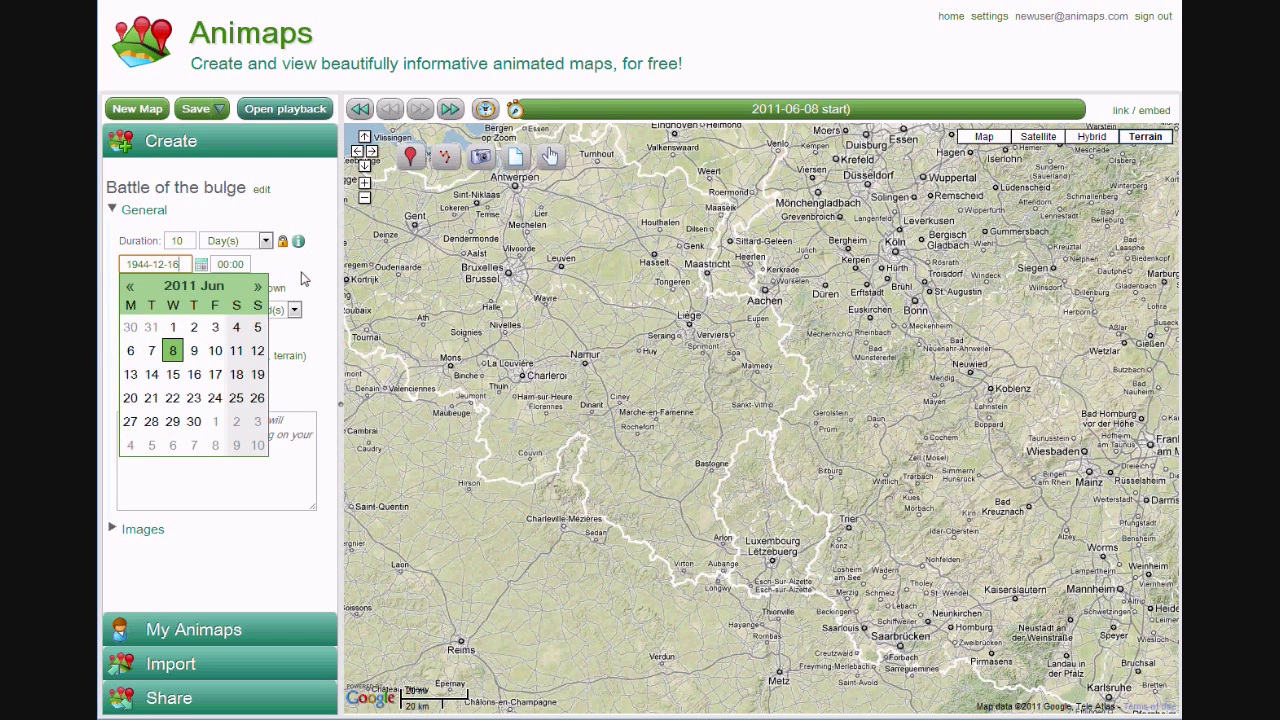
pyautogui.click(304, 279)
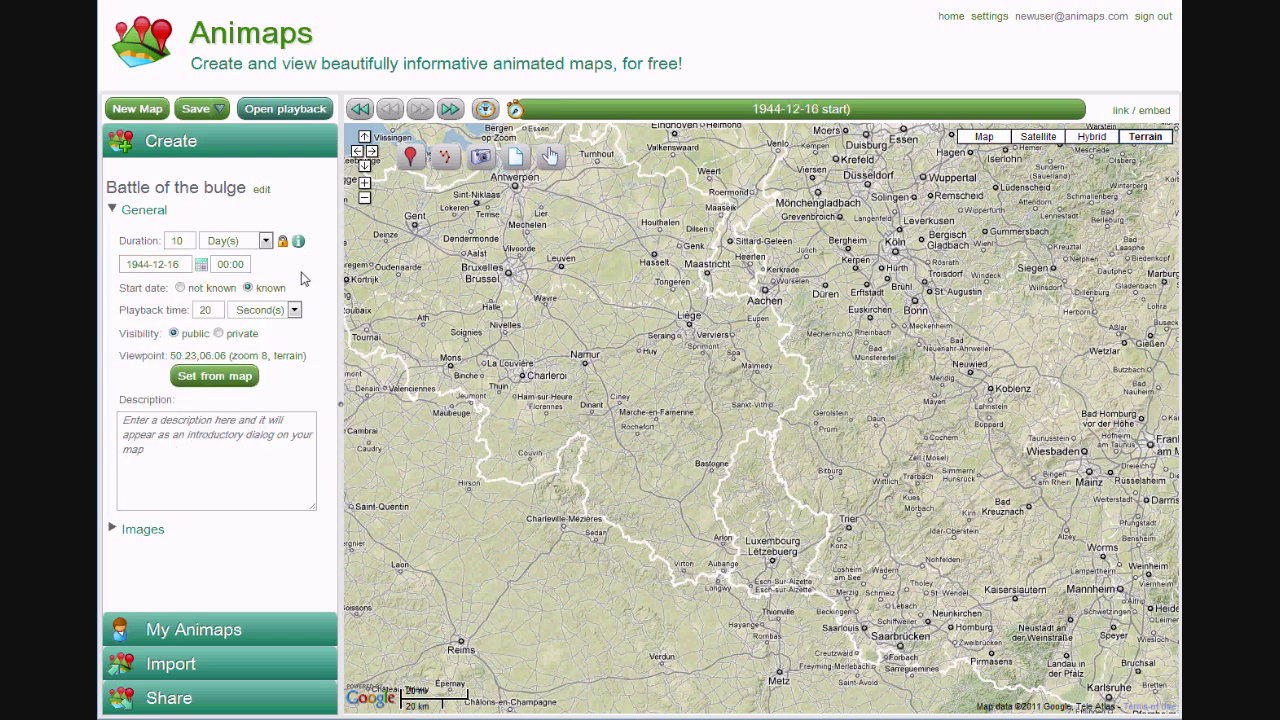
# Change the playback time from 20 to 8 seconds
pyautogui.click(221, 309)
pyautogui.press('BackSpace')
pyautogui.press('BackSpace')
pyautogui.write('8')
pyautogui.click(323, 317)
# Start a line near Venlo and trace it south past Aachen
pyautogui.click(156, 213)
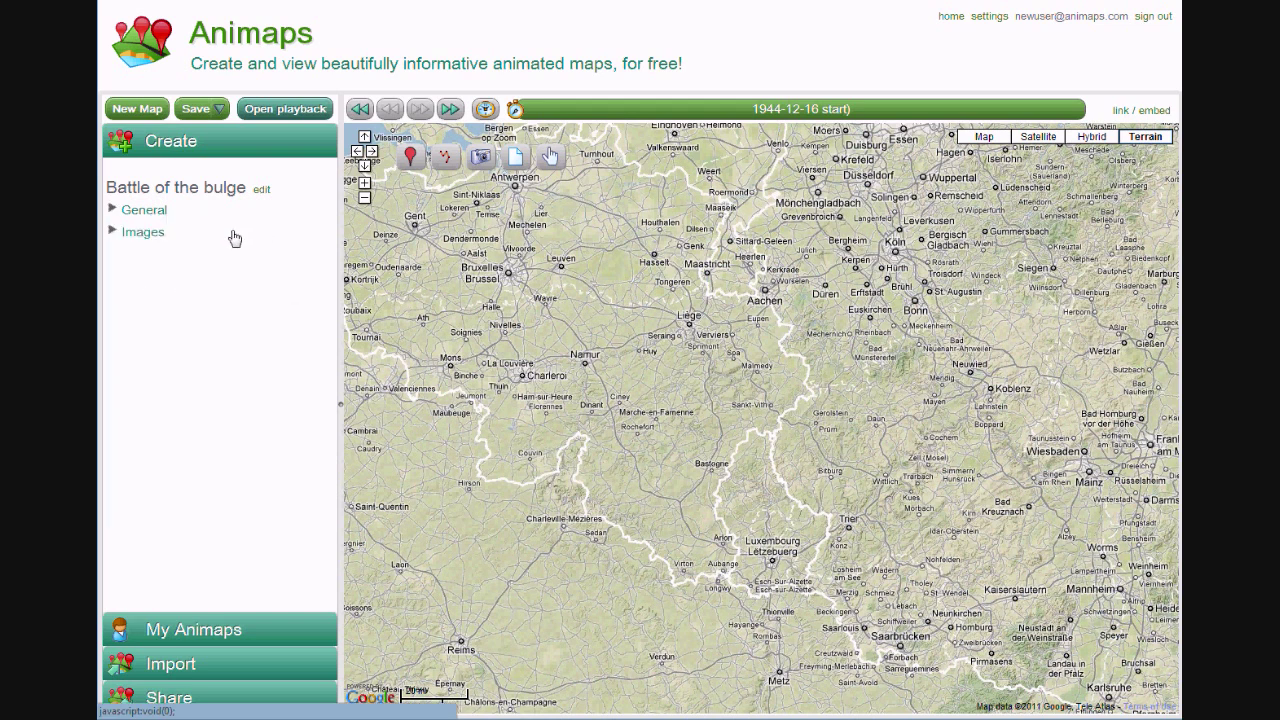
pyautogui.click(447, 158)
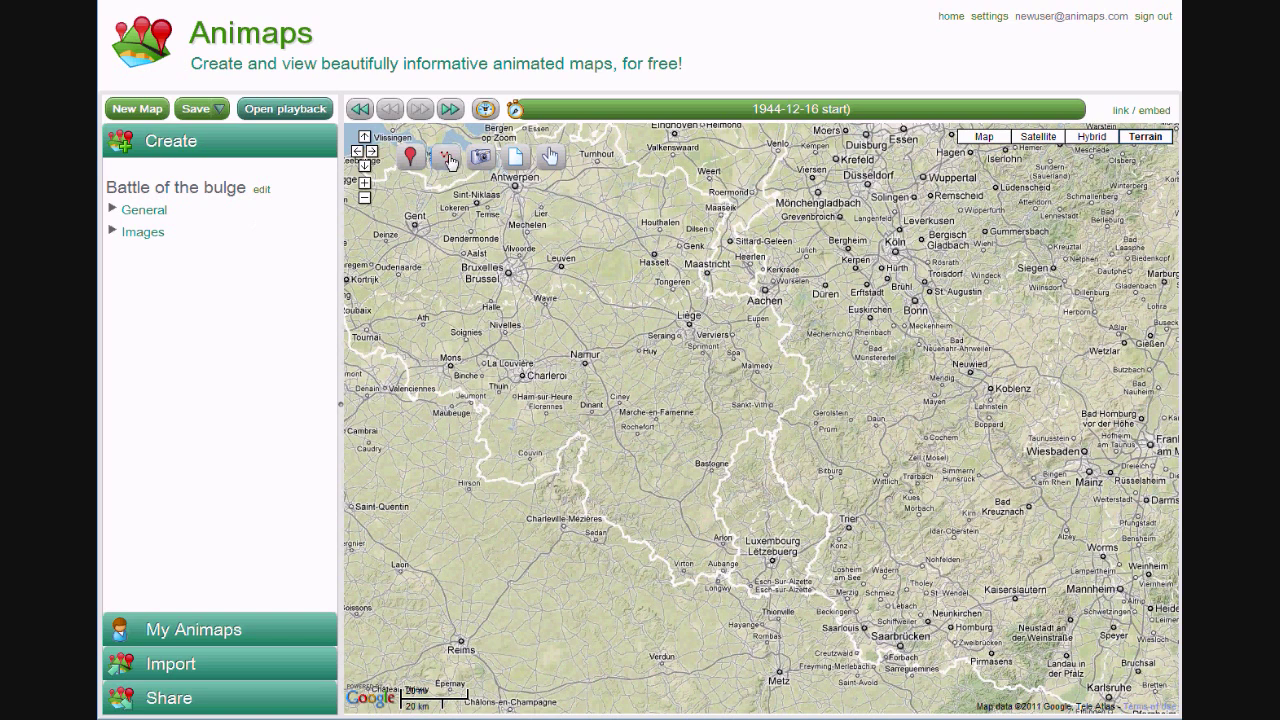
pyautogui.click(781, 135)
pyautogui.click(766, 190)
pyautogui.click(745, 232)
pyautogui.click(767, 252)
pyautogui.click(803, 273)
pyautogui.click(807, 297)
pyautogui.click(793, 328)
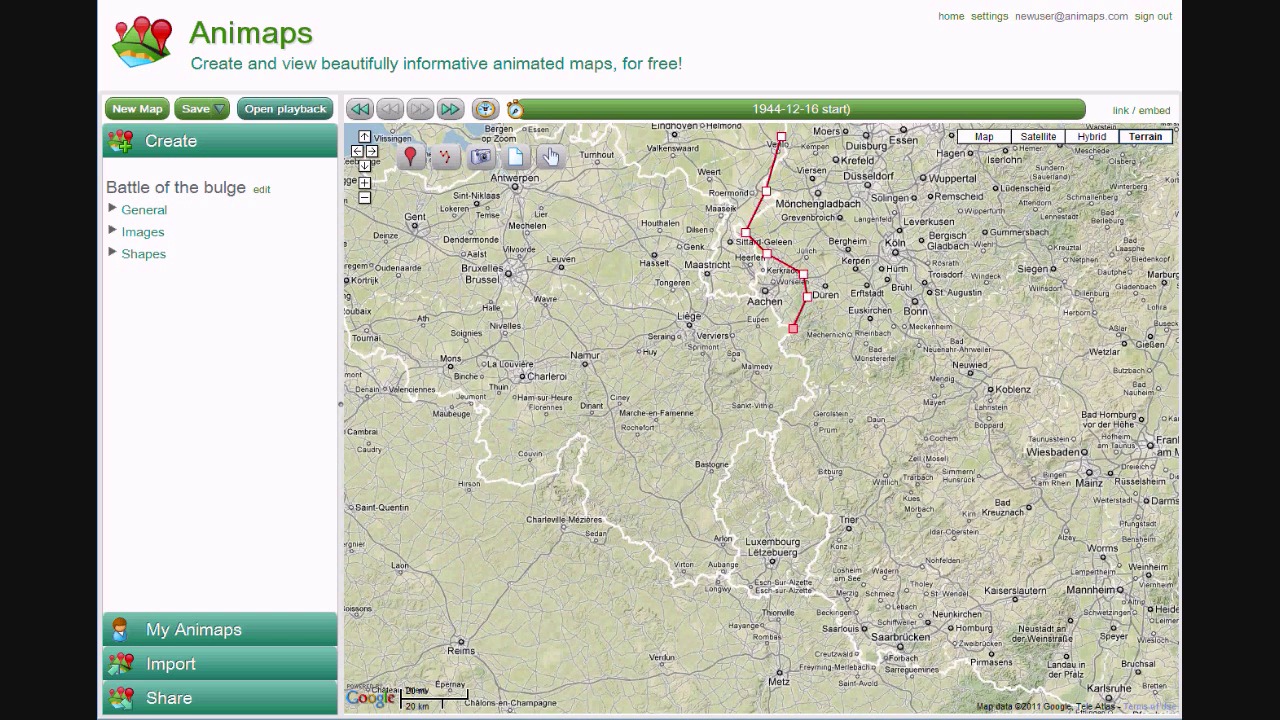
# Continue the line south past Trier, Merzig and Saarlouis to a final point near Forbach
pyautogui.click(152, 260)
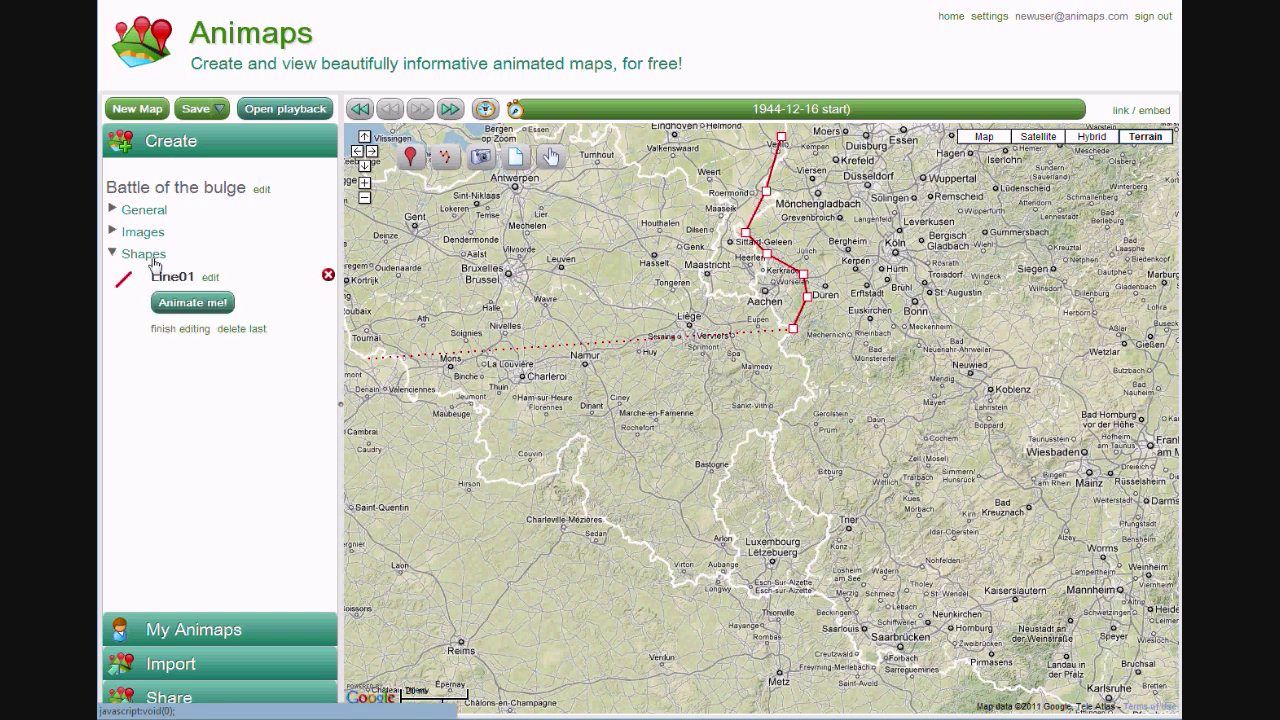
pyautogui.click(784, 347)
pyautogui.click(802, 362)
pyautogui.click(802, 393)
pyautogui.click(777, 425)
pyautogui.click(773, 459)
pyautogui.click(789, 495)
pyautogui.click(821, 512)
pyautogui.click(823, 543)
pyautogui.click(815, 566)
pyautogui.click(811, 587)
pyautogui.click(833, 610)
pyautogui.click(855, 652)
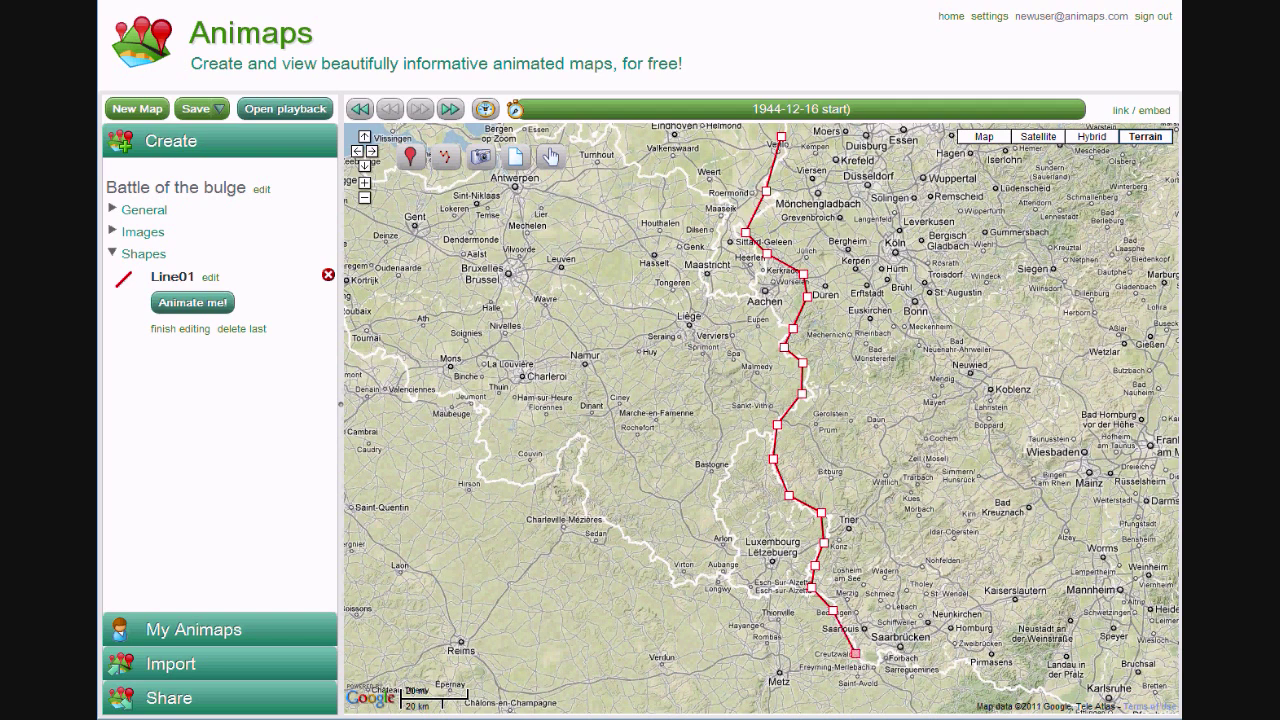
# Finish the line and change its colour to blue
pyautogui.doubleClick(876, 668)
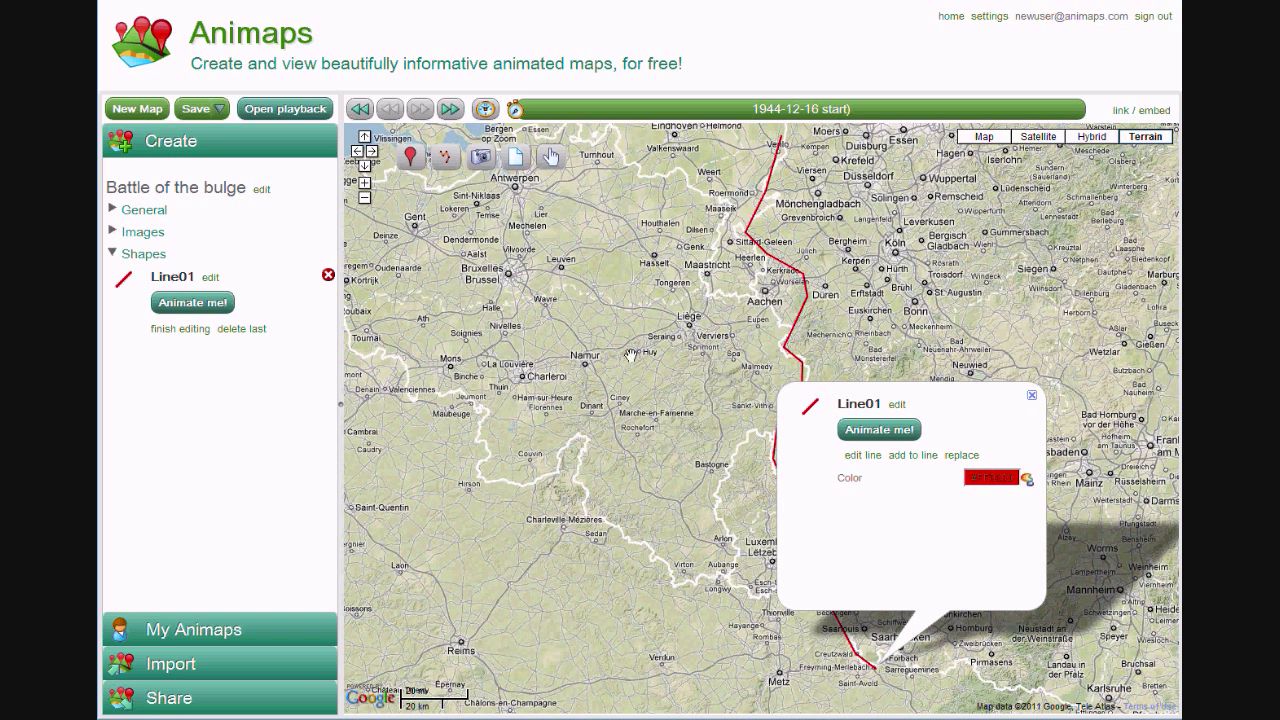
pyautogui.click(1027, 480)
pyautogui.moveTo(800, 268); pyautogui.dragTo(816, 217)
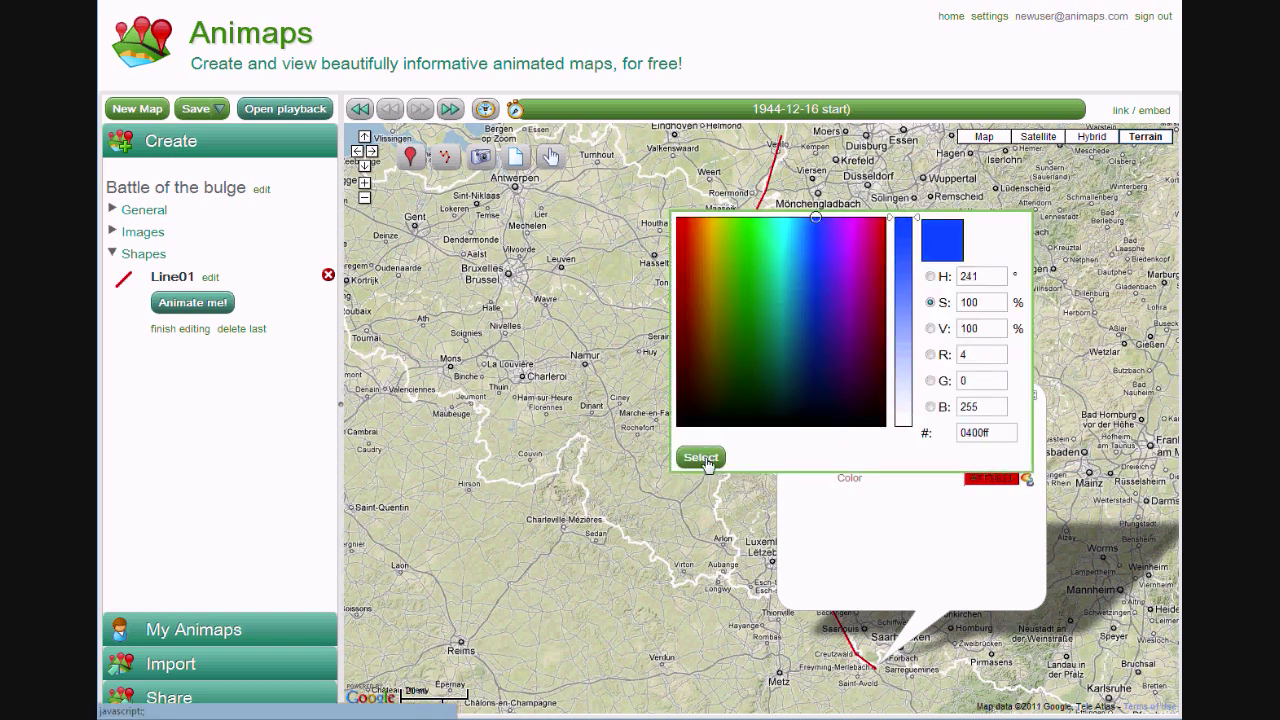
pyautogui.click(702, 458)
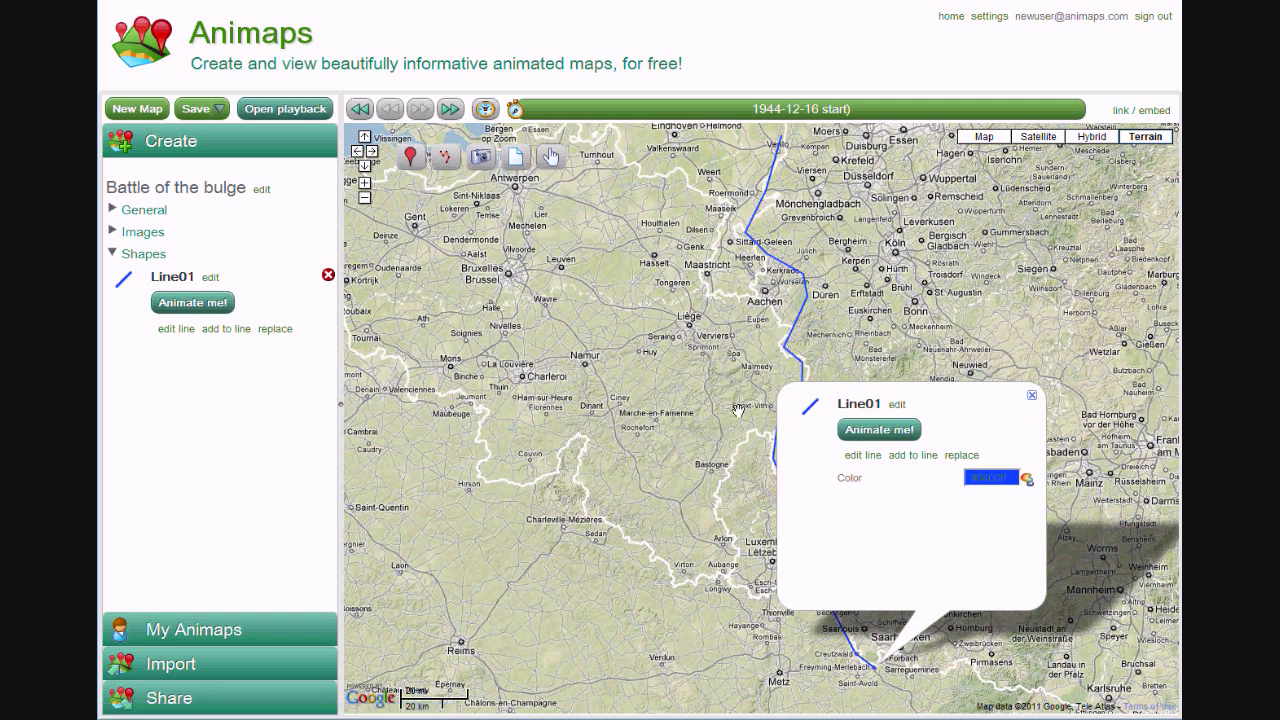
pyautogui.click(704, 452)
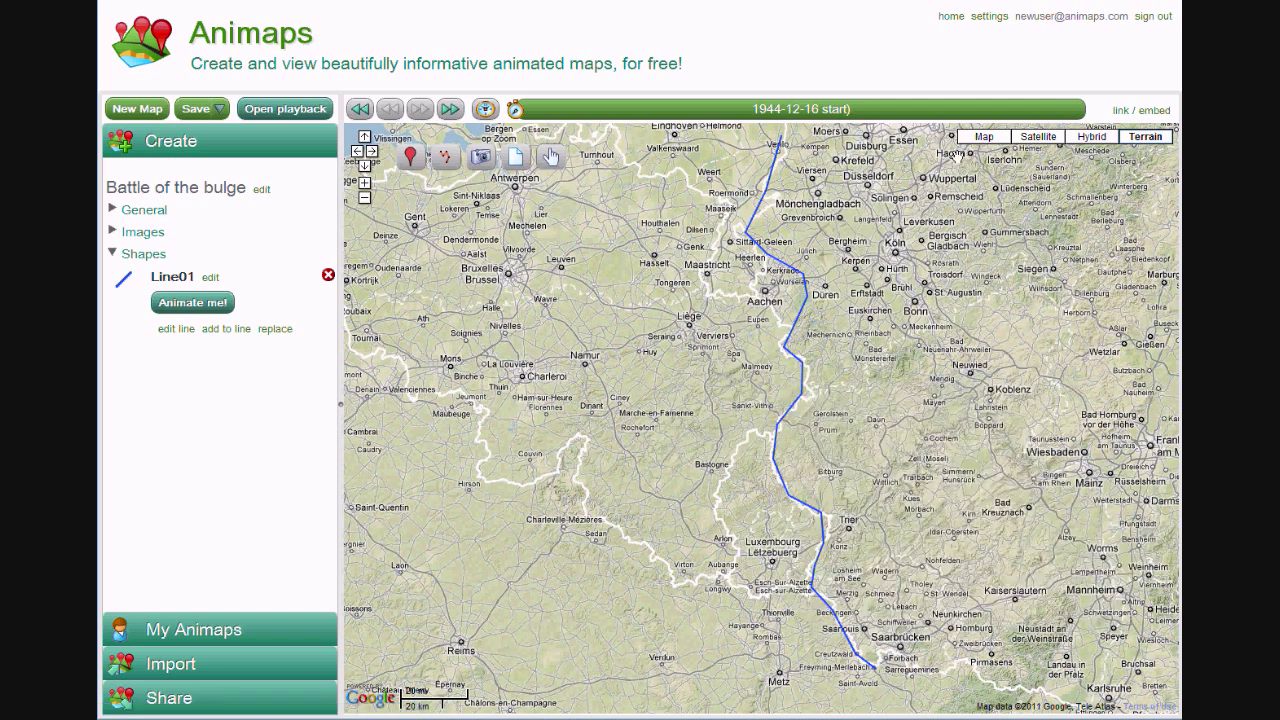
# Turn on advanced features in the user account settings
pyautogui.click(989, 17)
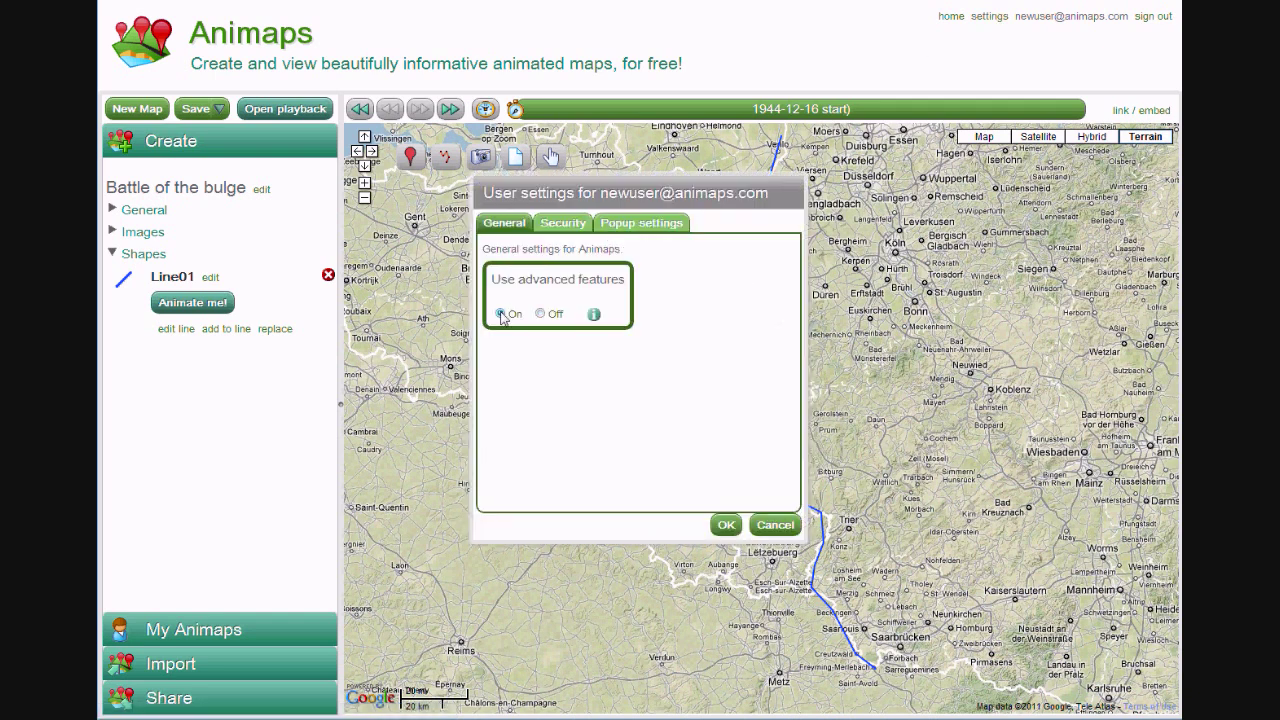
pyautogui.click(726, 525)
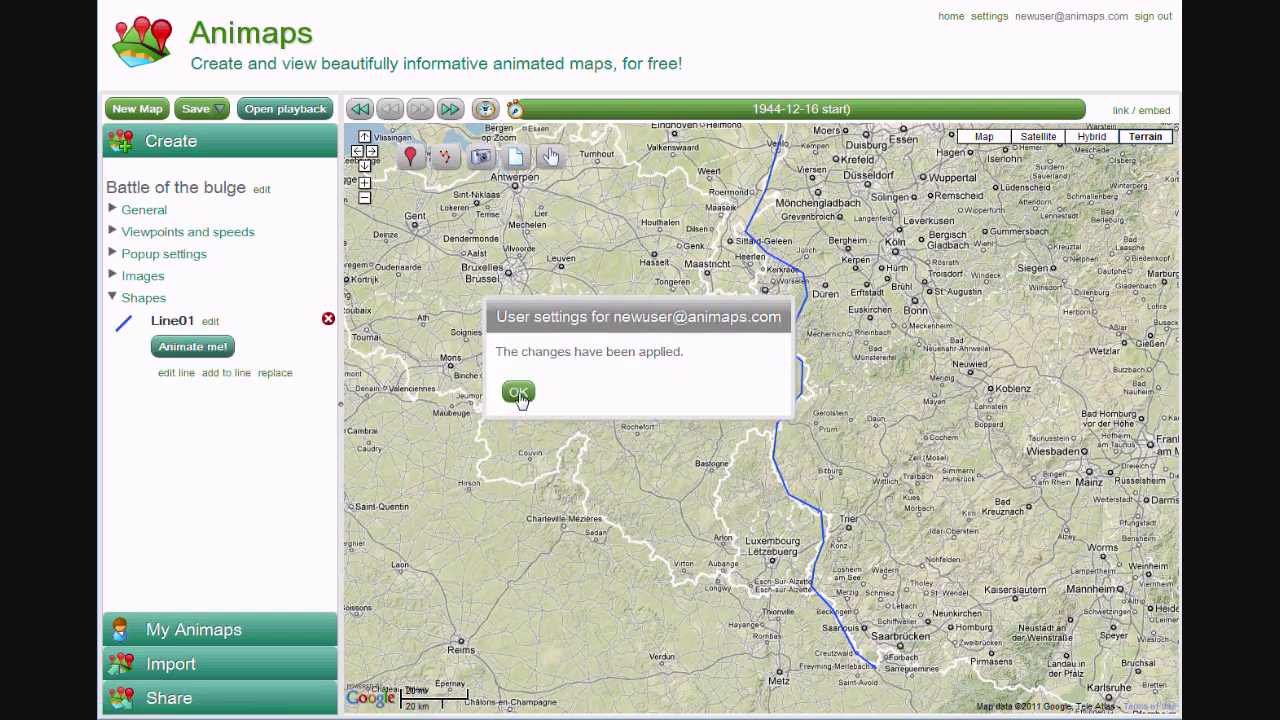
pyautogui.click(518, 393)
# Set Line01's width to 5 and opacity to 50
pyautogui.click(780, 480)
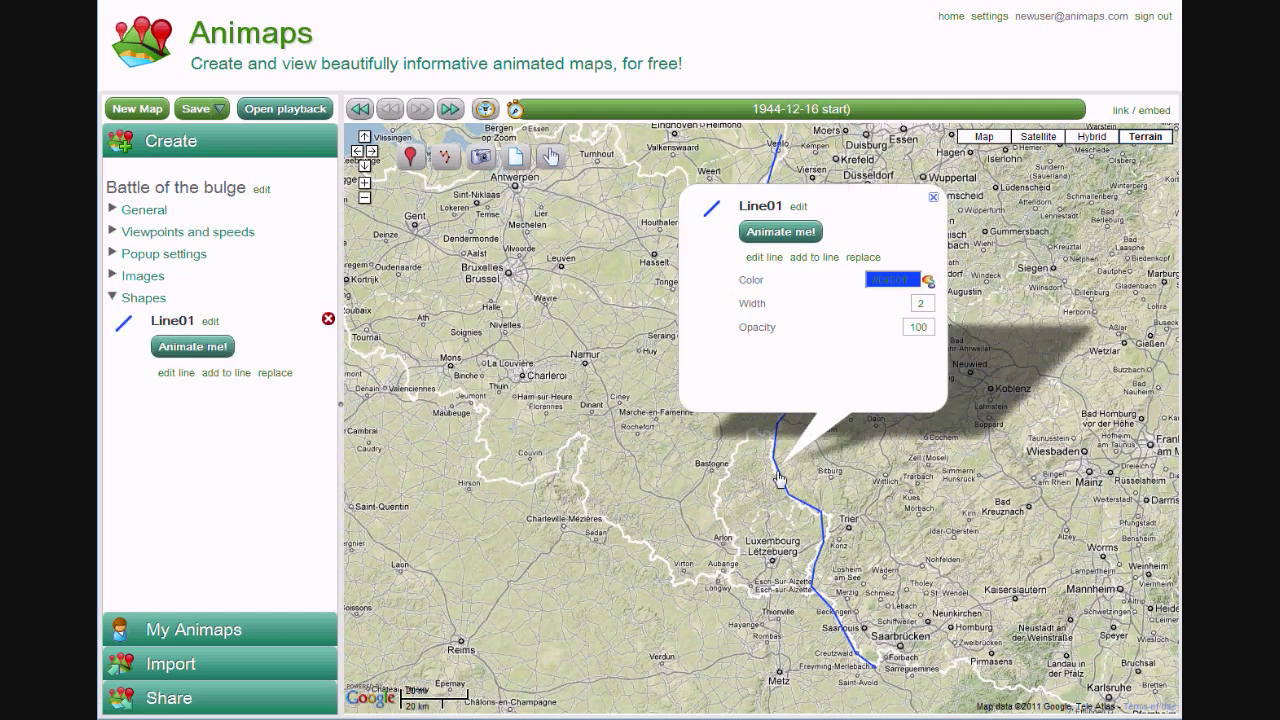
pyautogui.doubleClick(921, 303)
pyautogui.write('5')
pyautogui.doubleClick(917, 327)
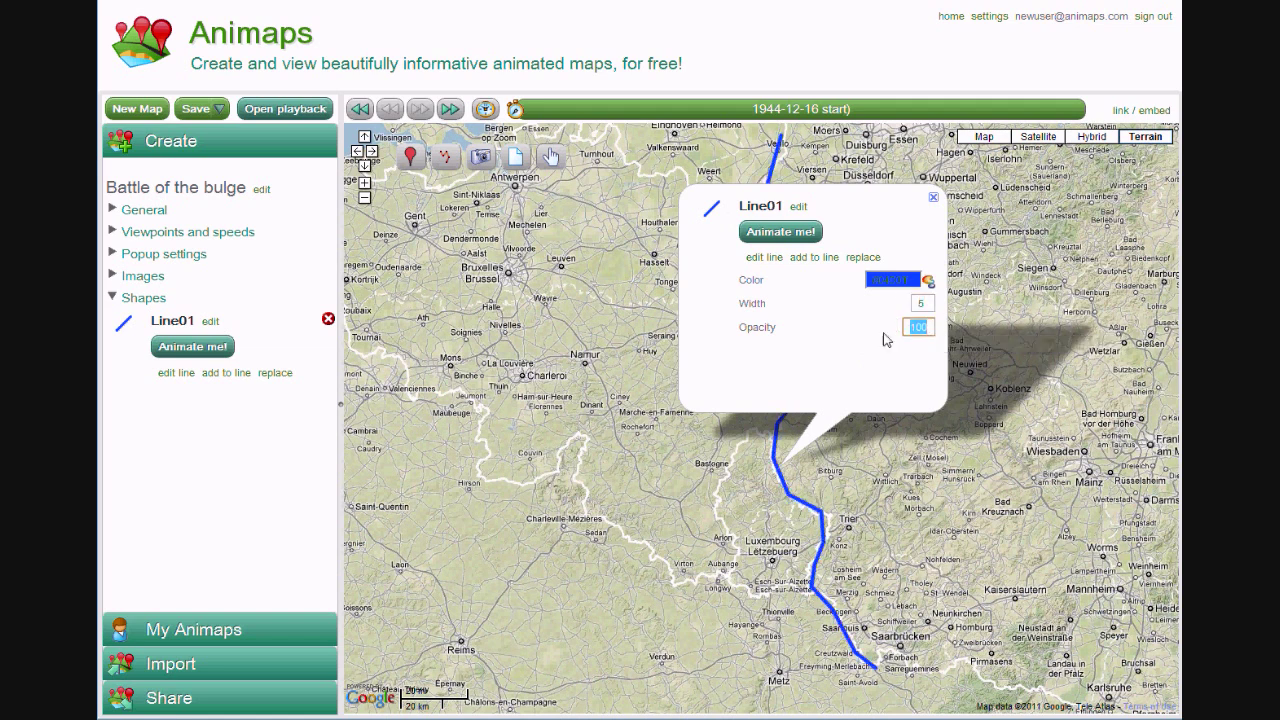
pyautogui.write('50')
pyautogui.click(925, 365)
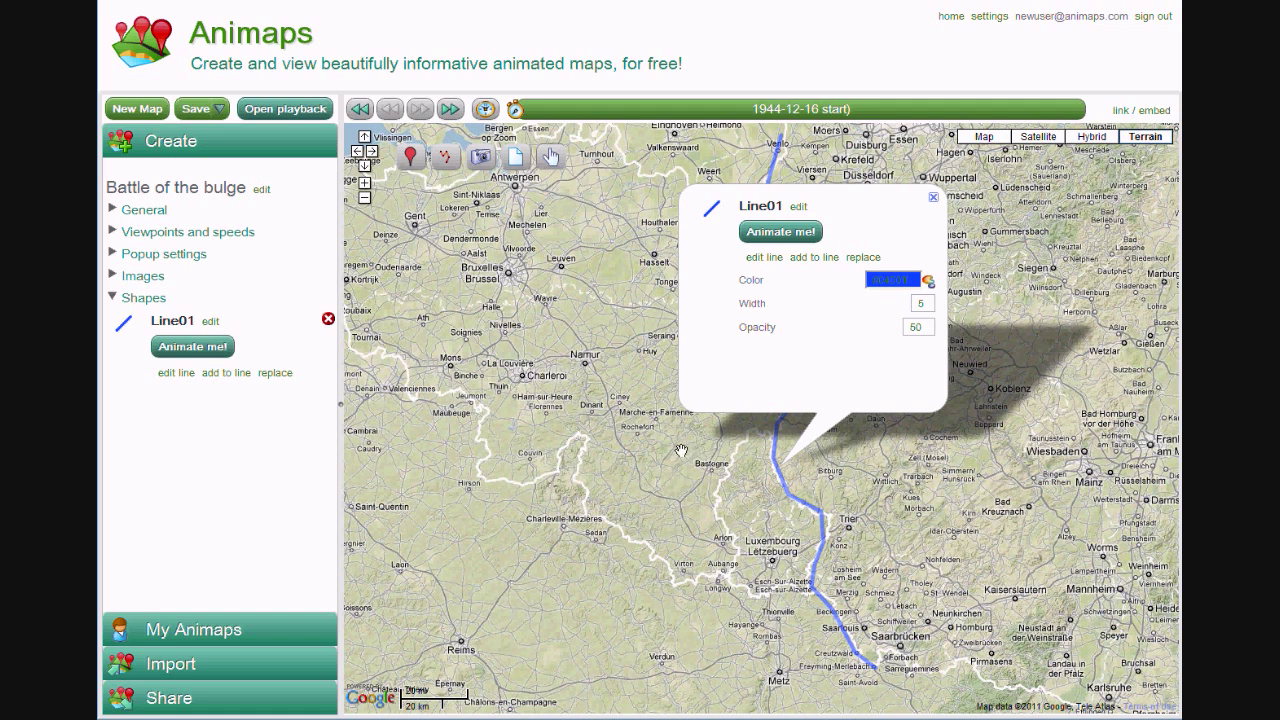
pyautogui.click(681, 458)
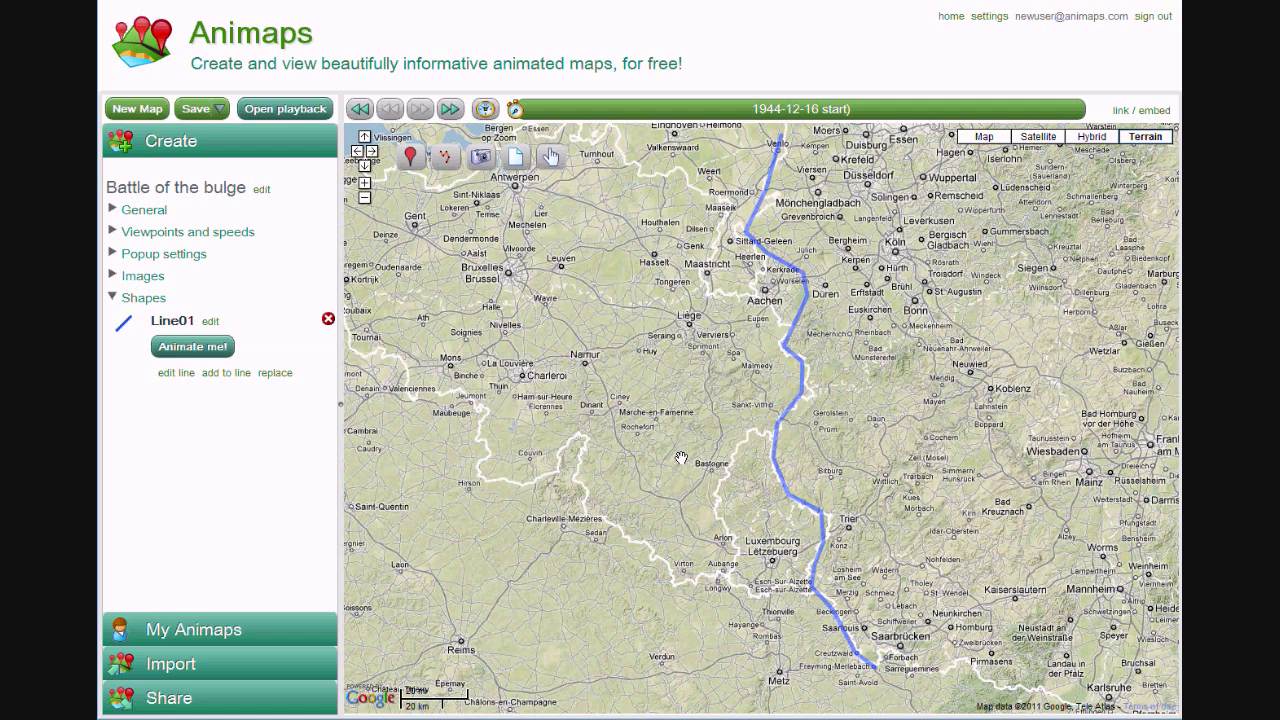
# Make Line01 animated and jump the timeline to 1944-12-20
pyautogui.click(218, 352)
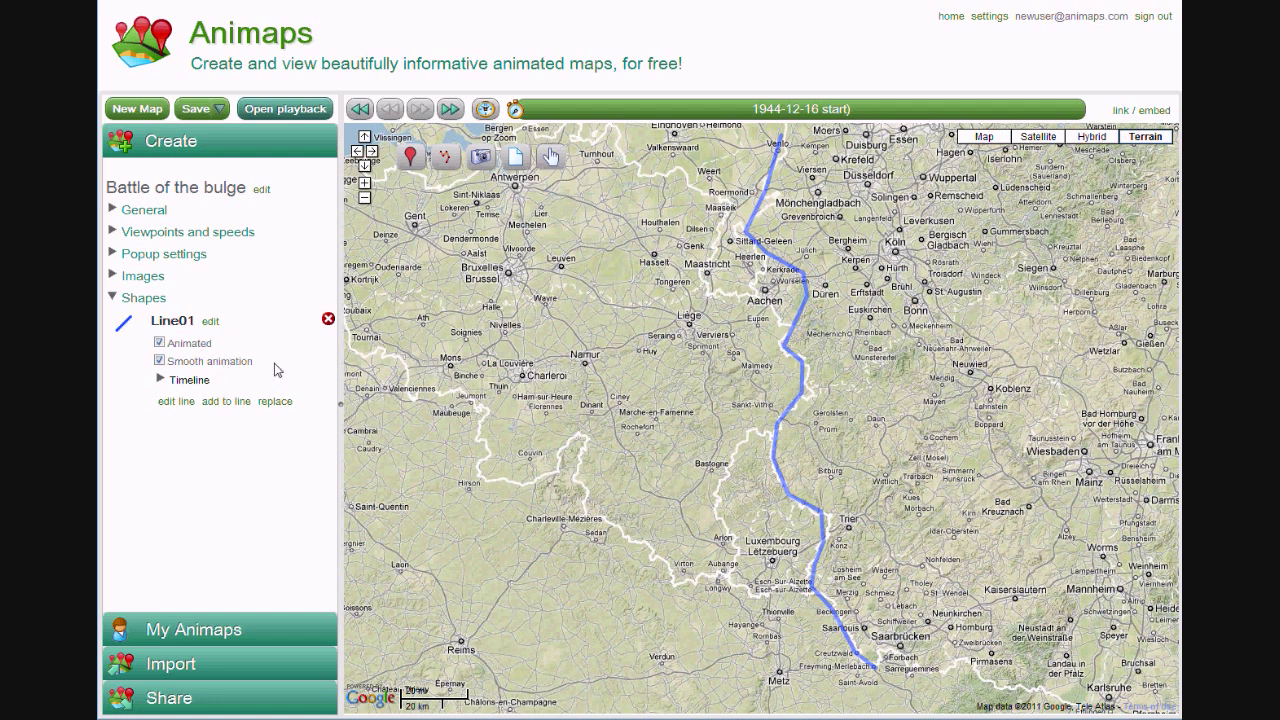
pyautogui.click(486, 110)
pyautogui.click(350, 175)
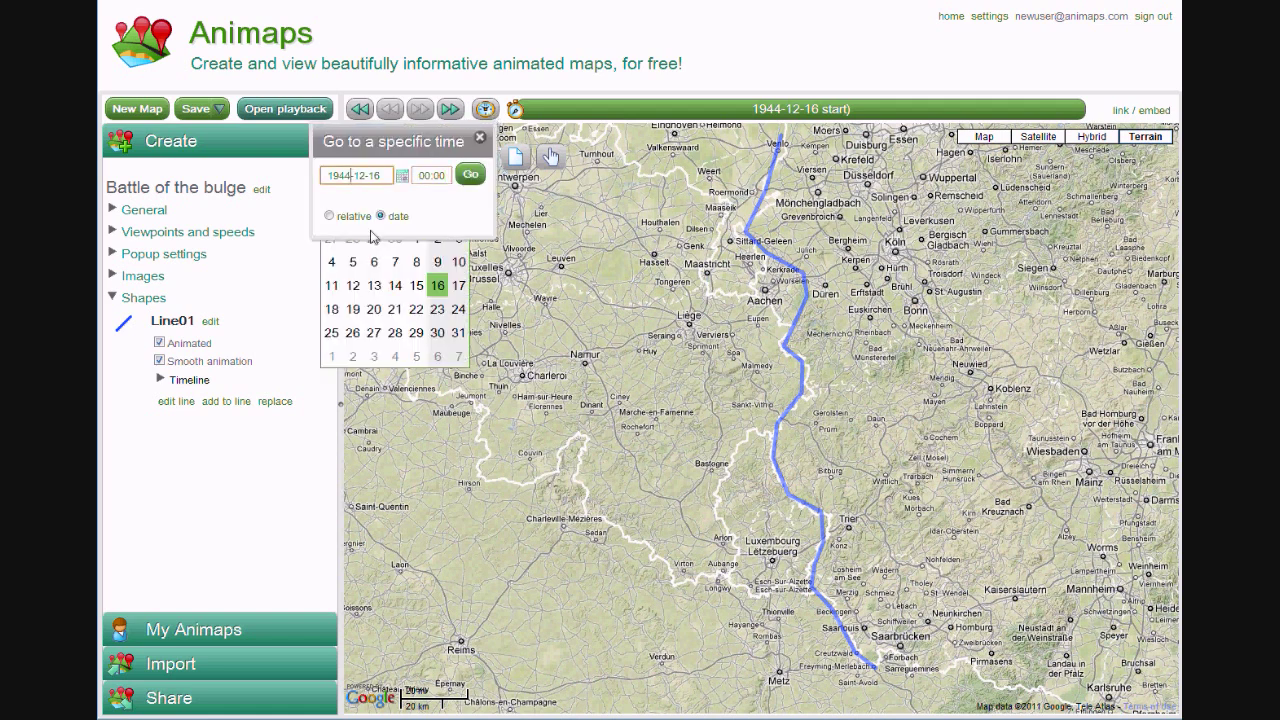
pyautogui.click(374, 310)
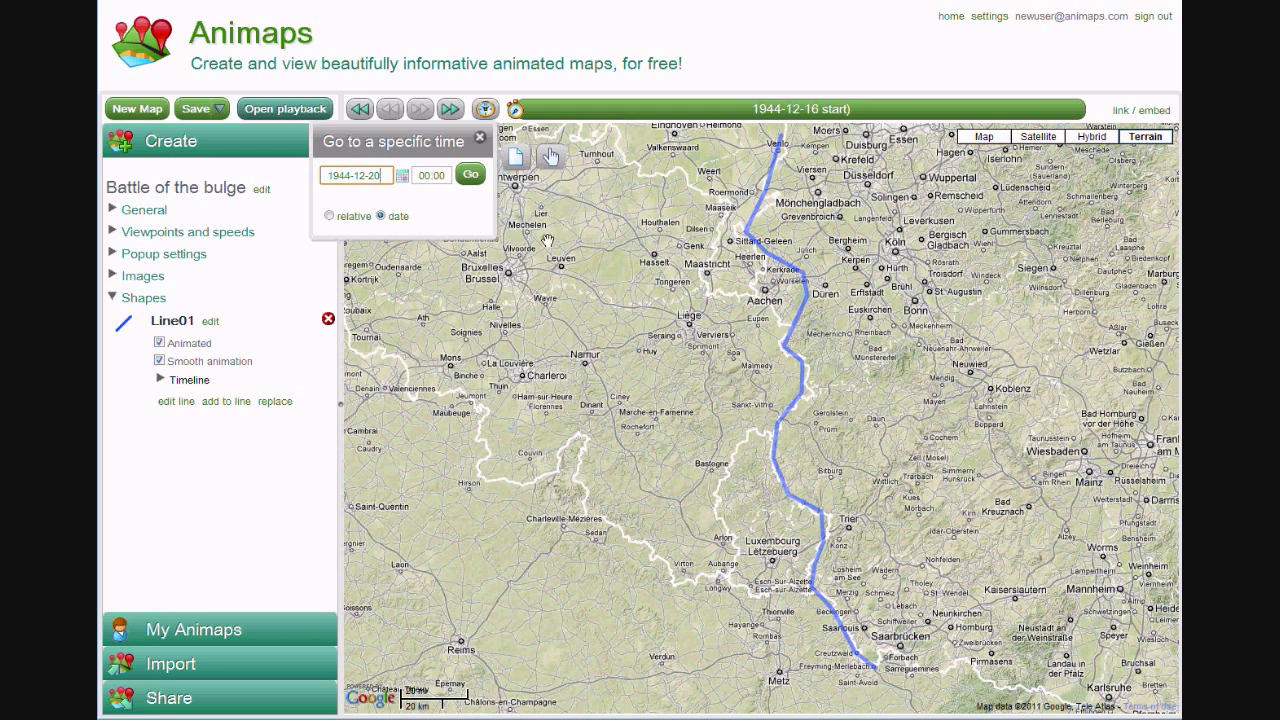
pyautogui.click(474, 177)
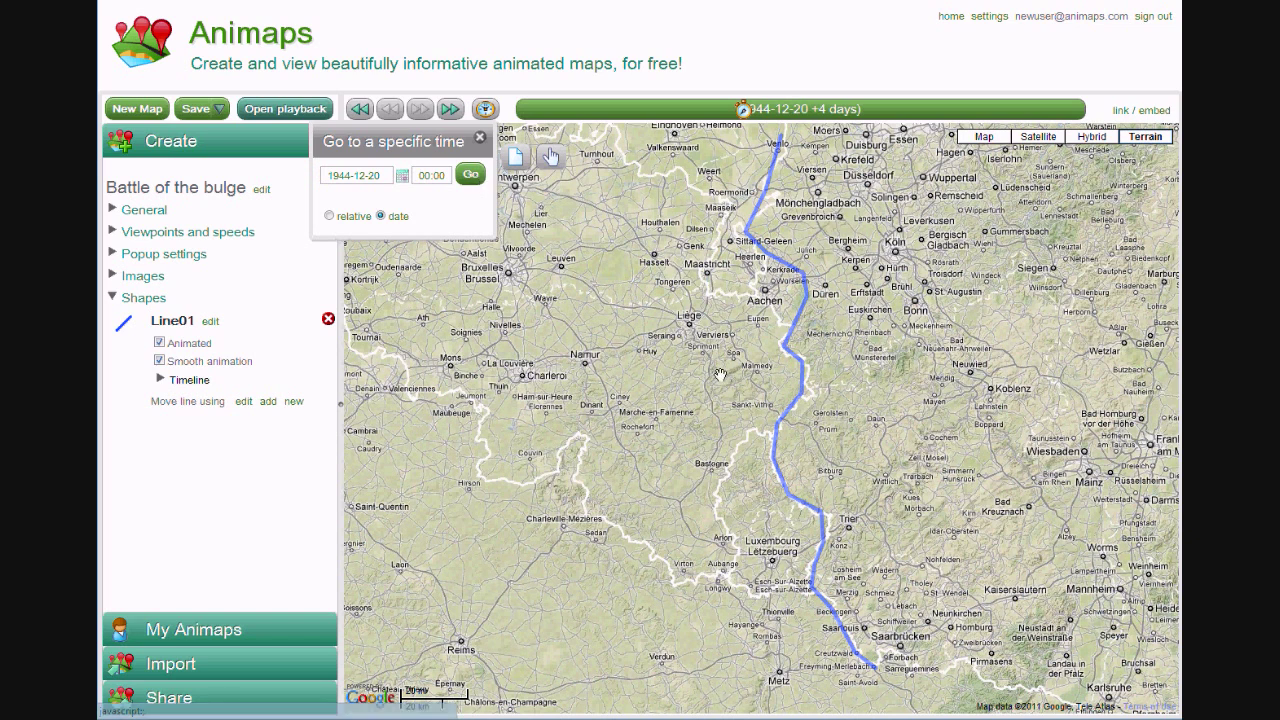
# Drag Line01's vertices west onto Bastogne and bend the line southward
pyautogui.click(775, 440)
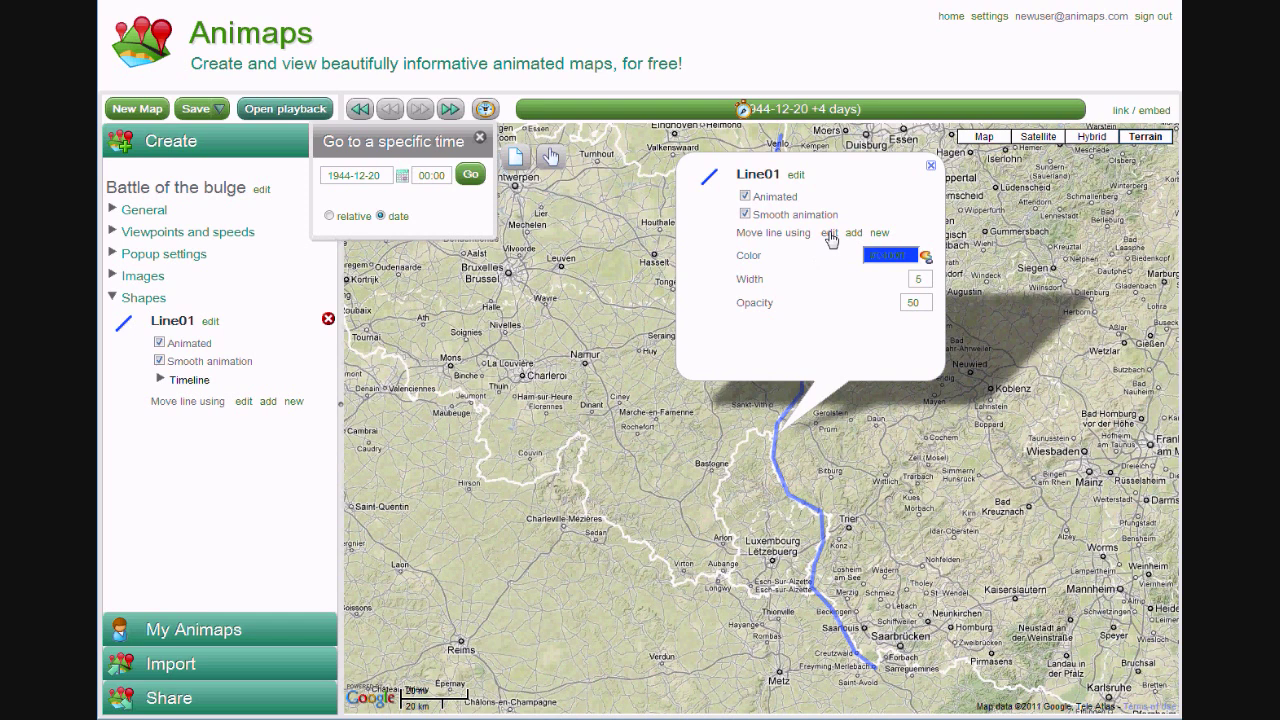
pyautogui.click(829, 234)
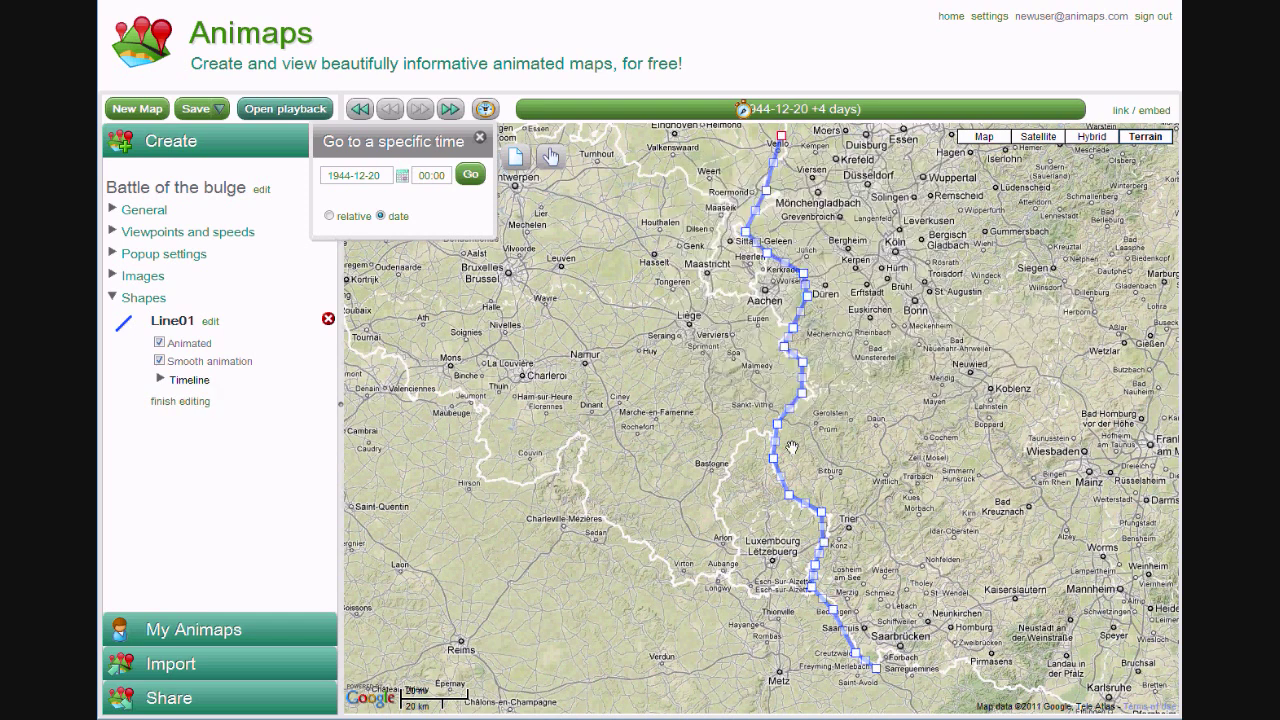
pyautogui.moveTo(771, 467); pyautogui.dragTo(720, 472)
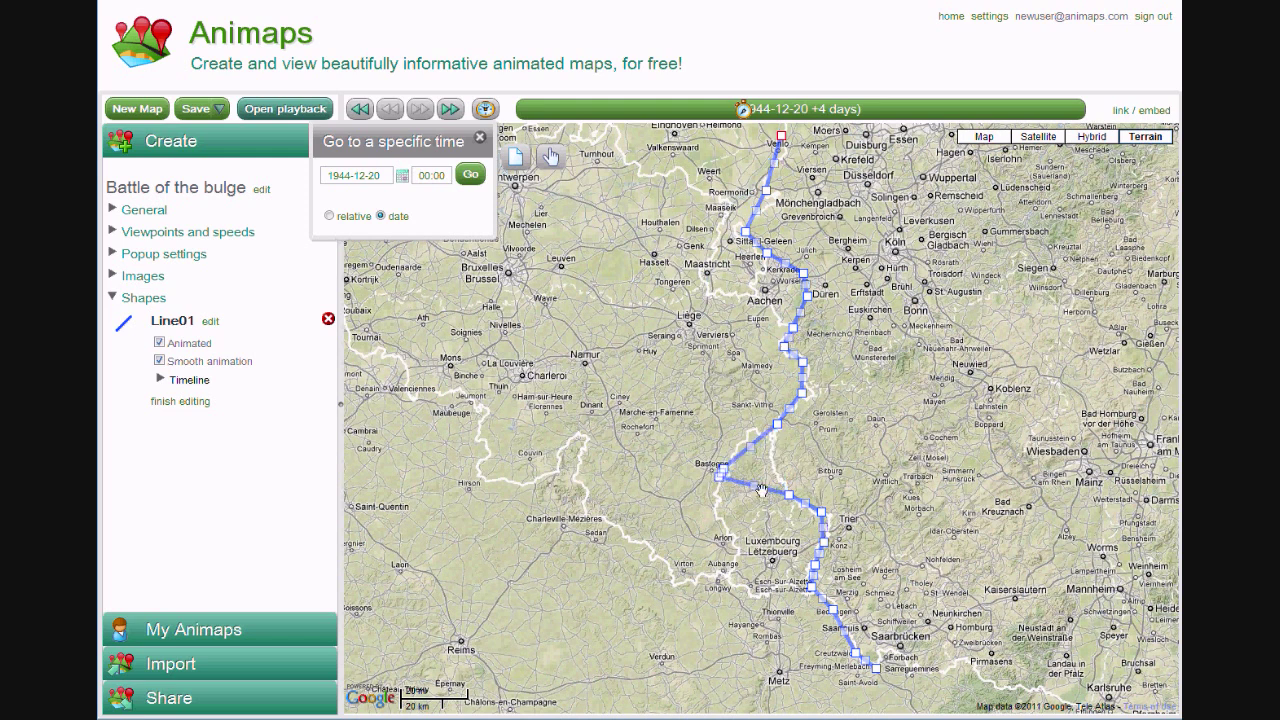
pyautogui.moveTo(789, 494); pyautogui.dragTo(810, 520)
pyautogui.moveTo(750, 446); pyautogui.dragTo(765, 351)
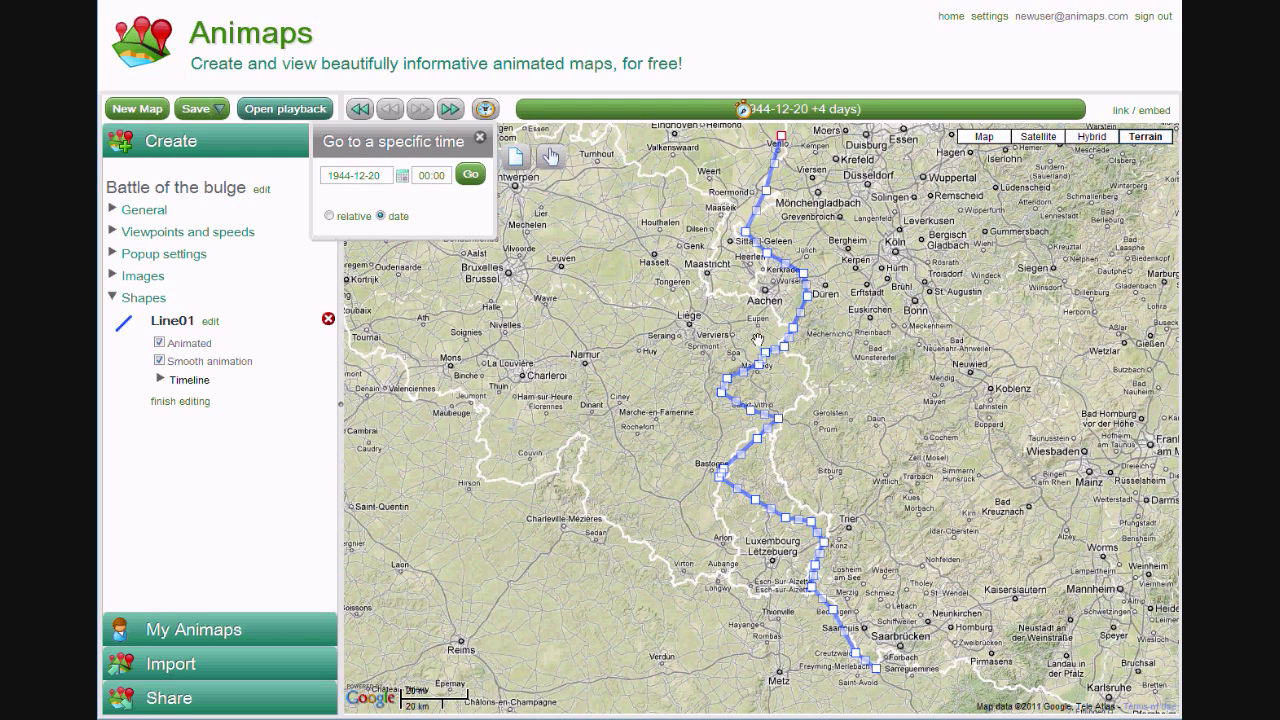
# Save the Bastogne reshape as a keyframe and jump the map to 1944-12-25
pyautogui.click(766, 357)
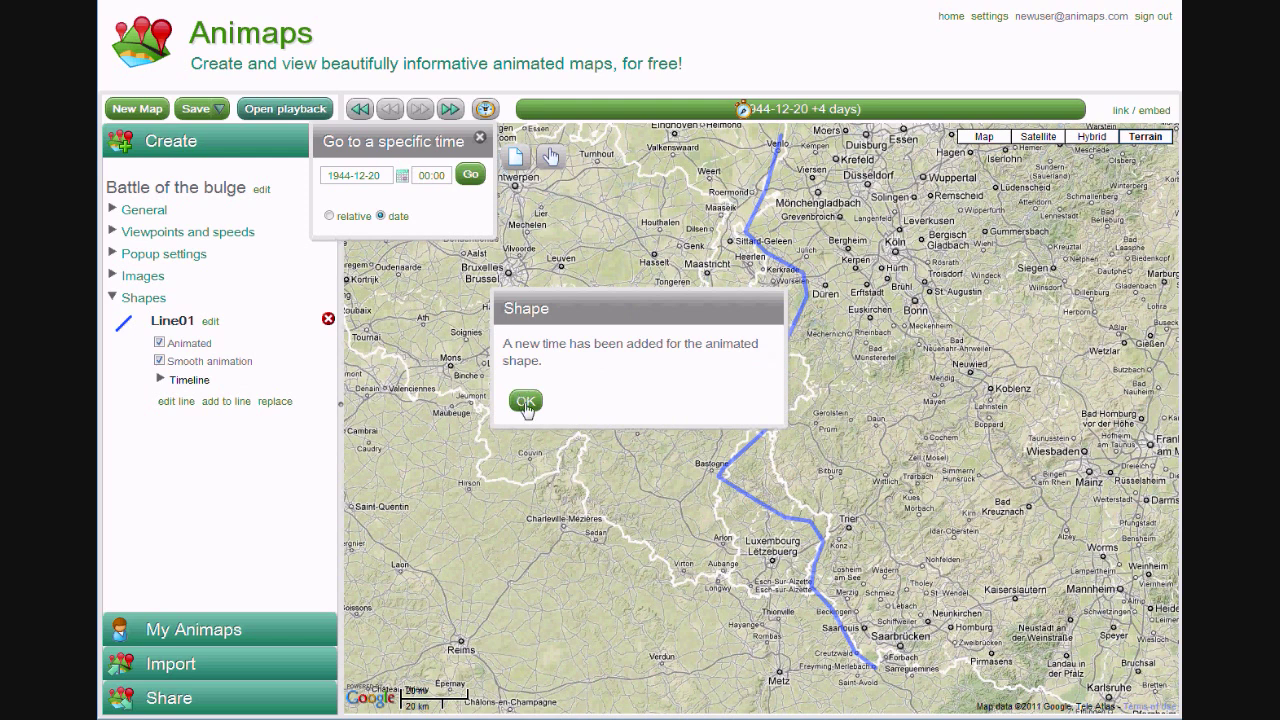
pyautogui.click(526, 402)
pyautogui.click(375, 178)
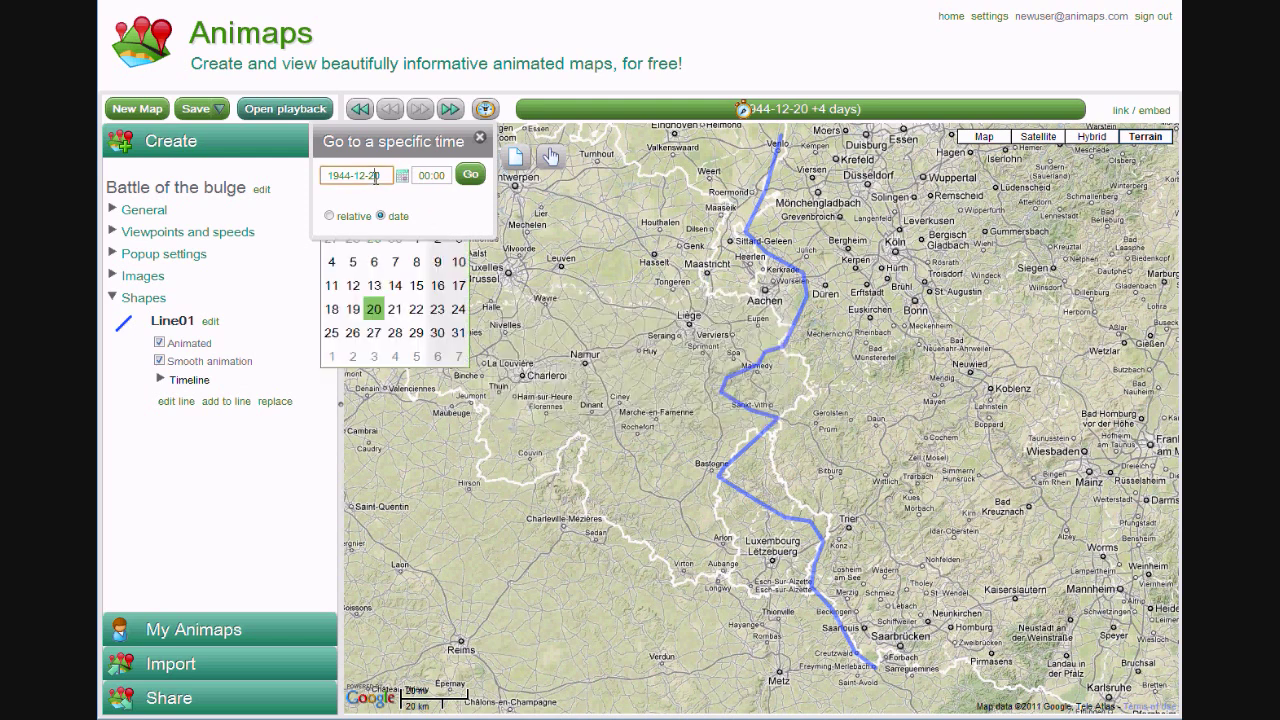
pyautogui.click(332, 335)
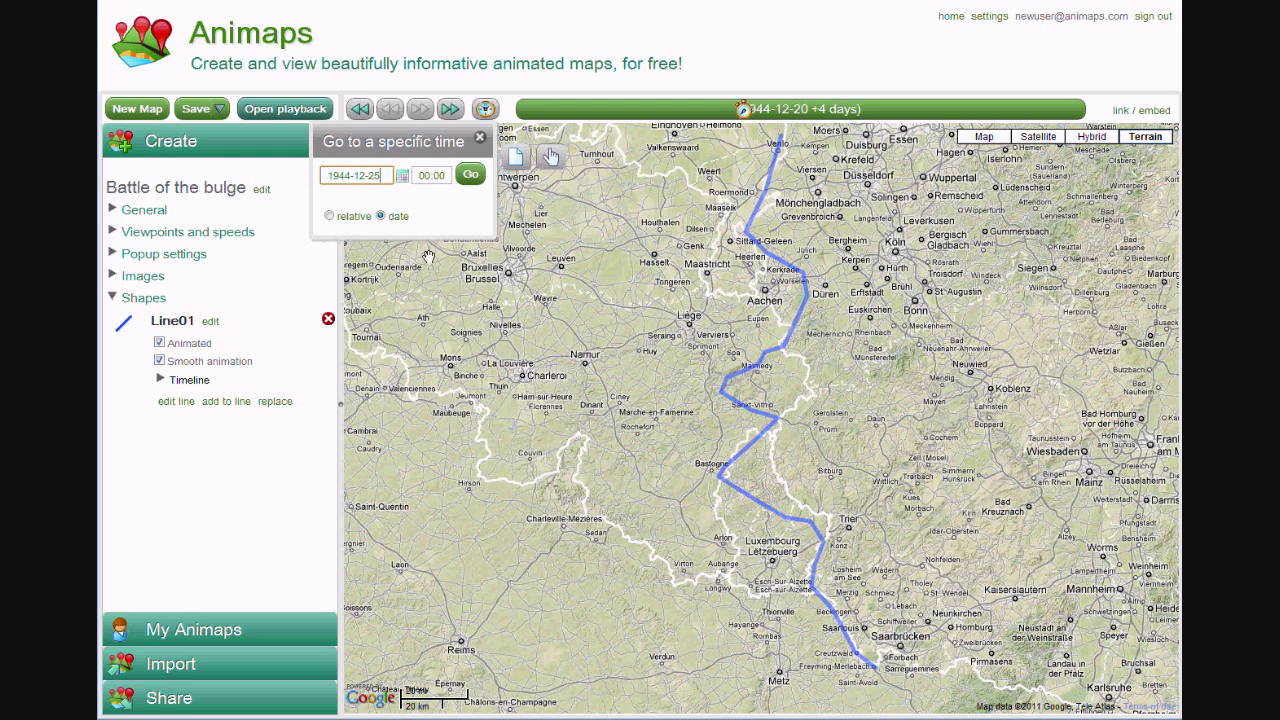
pyautogui.click(470, 178)
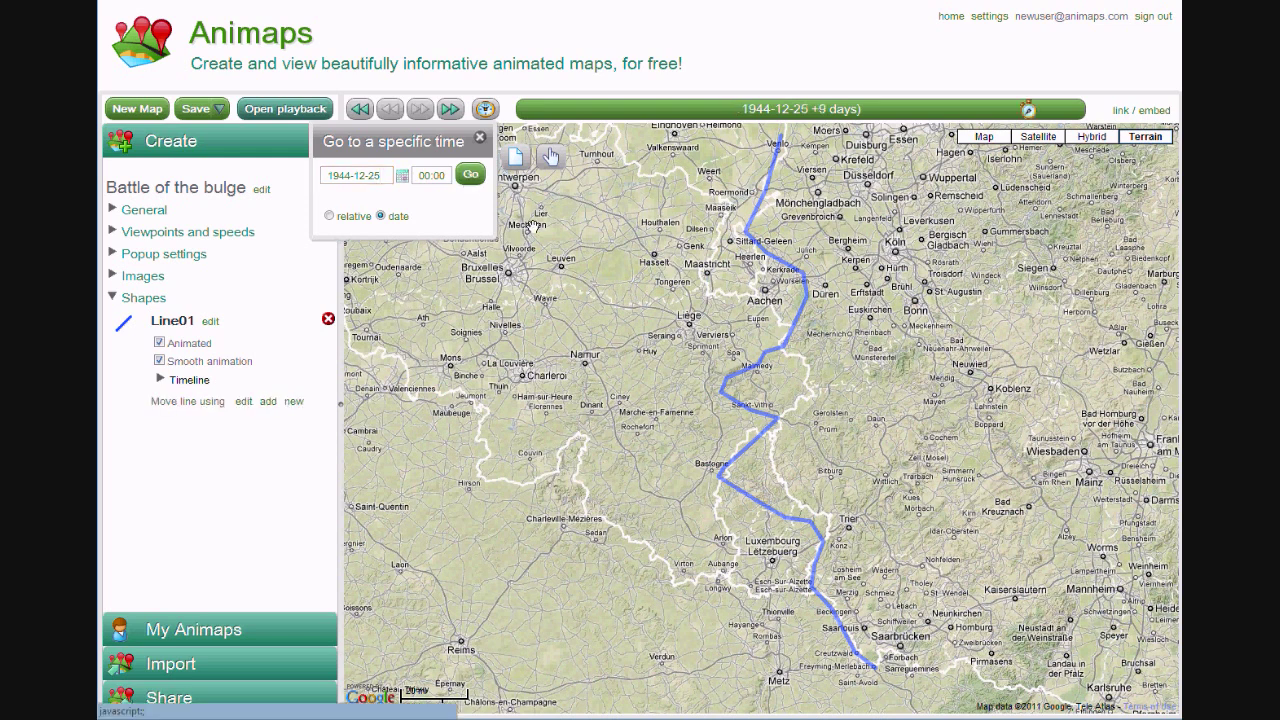
# Start a fresh Line01 for 1944-12-25 from Venlo south past Aachen
pyautogui.click(738, 462)
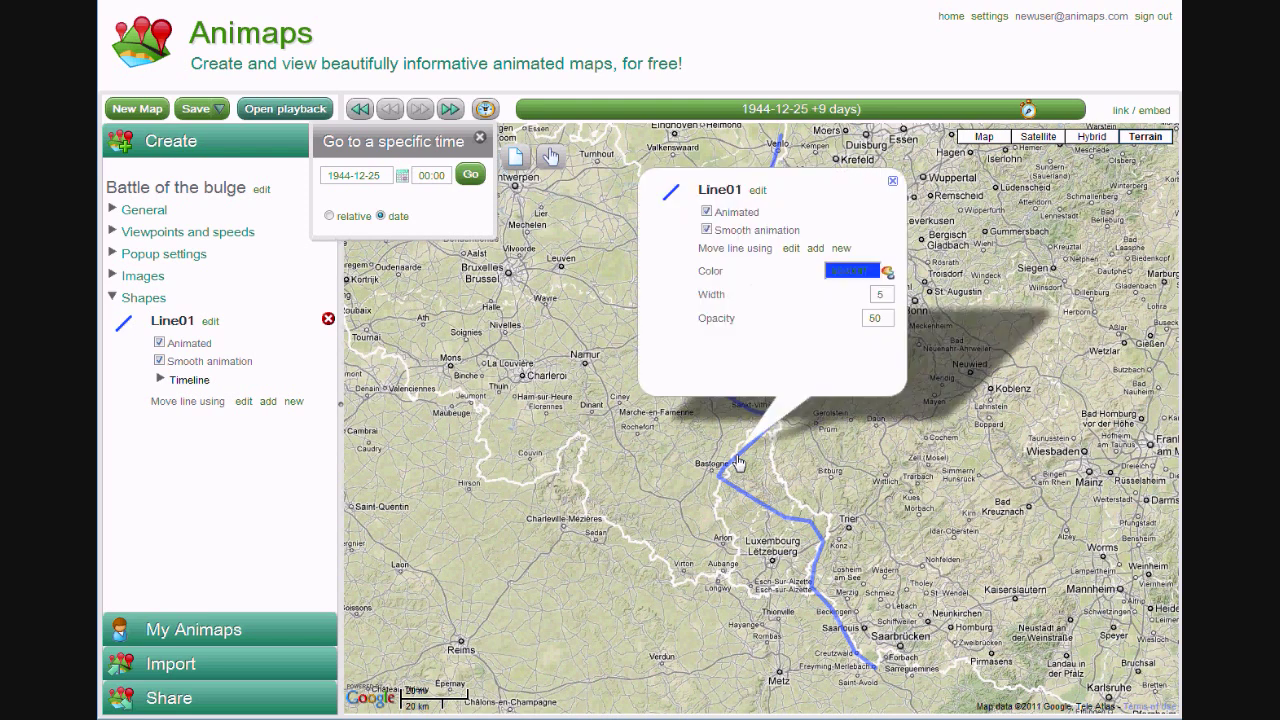
pyautogui.click(841, 250)
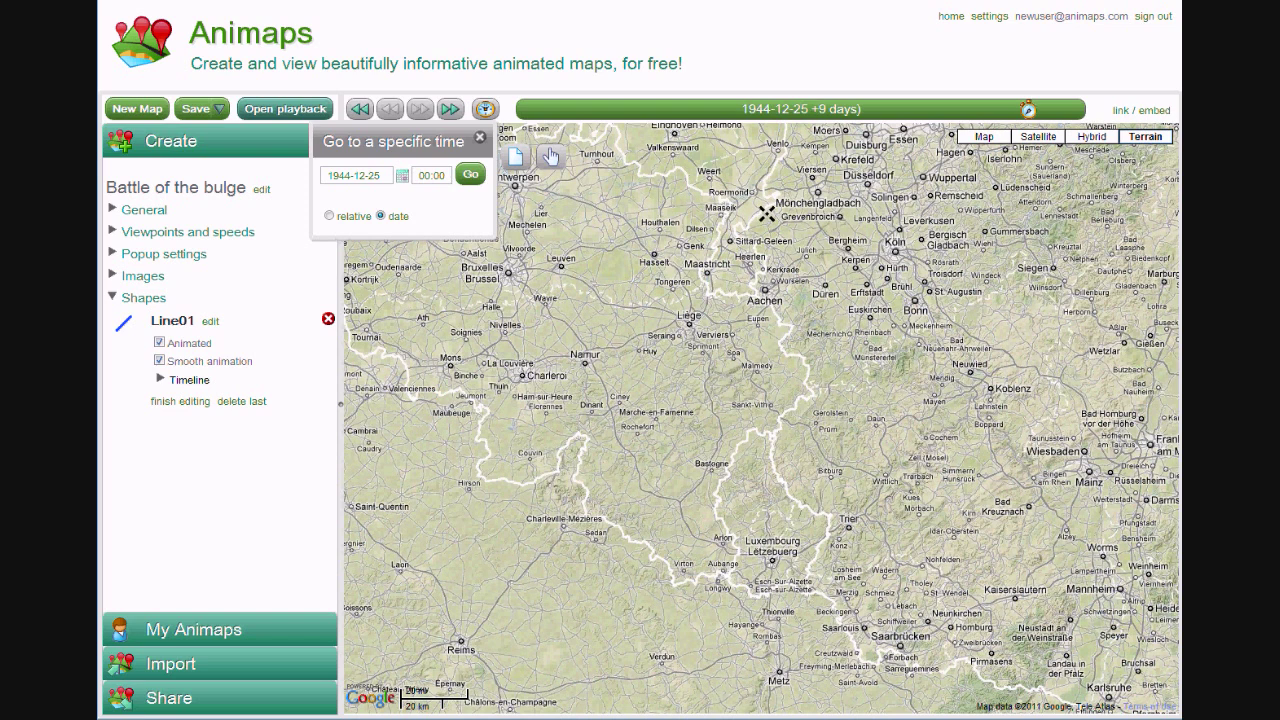
pyautogui.click(788, 148)
pyautogui.click(765, 189)
pyautogui.click(766, 206)
pyautogui.click(750, 227)
pyautogui.click(766, 254)
pyautogui.click(800, 277)
pyautogui.click(798, 300)
pyautogui.click(779, 317)
# Bulge the new line west to Dinant and bring it back southeast to Bastogne
pyautogui.click(743, 354)
pyautogui.click(678, 393)
pyautogui.click(612, 405)
pyautogui.click(598, 413)
pyautogui.click(601, 421)
pyautogui.click(618, 433)
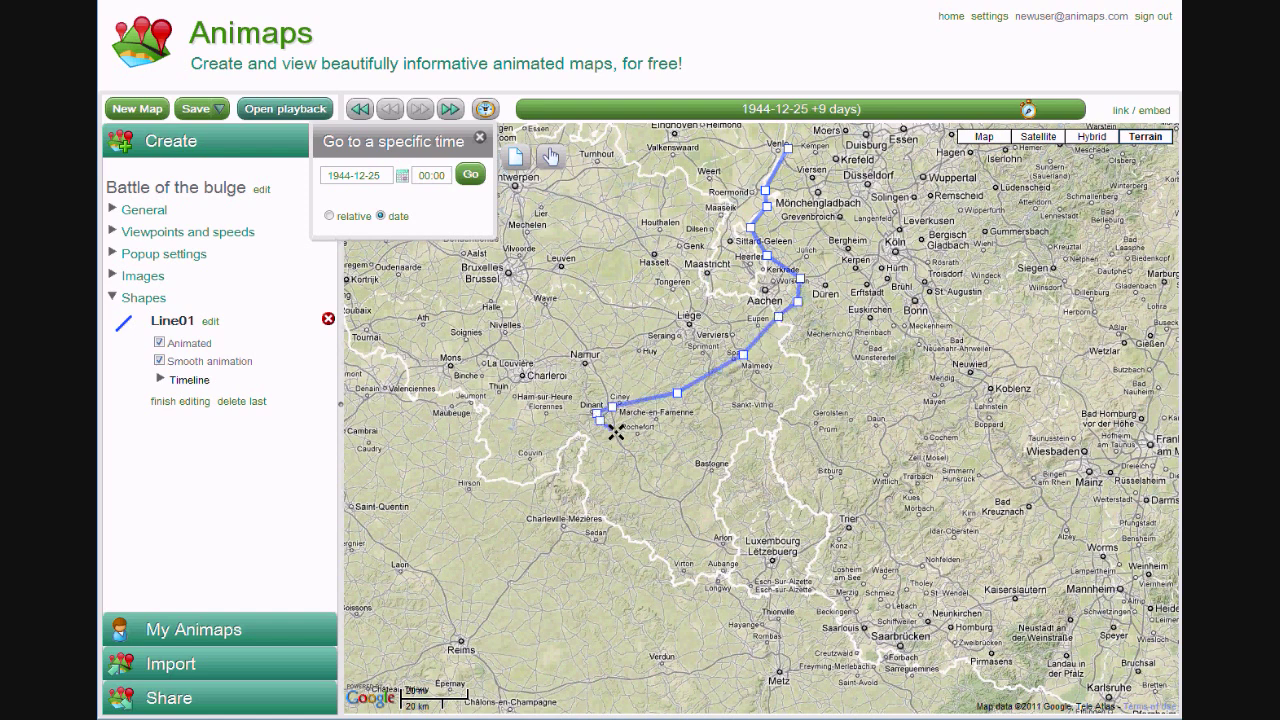
pyautogui.click(649, 440)
pyautogui.click(681, 444)
pyautogui.click(704, 464)
# Run the line southeast past Luxembourg and Saarlouis, then finish and confirm the keyframe
pyautogui.click(727, 482)
pyautogui.click(762, 502)
pyautogui.click(781, 521)
pyautogui.click(801, 538)
pyautogui.click(815, 557)
pyautogui.click(818, 592)
pyautogui.click(847, 623)
pyautogui.doubleClick(888, 680)
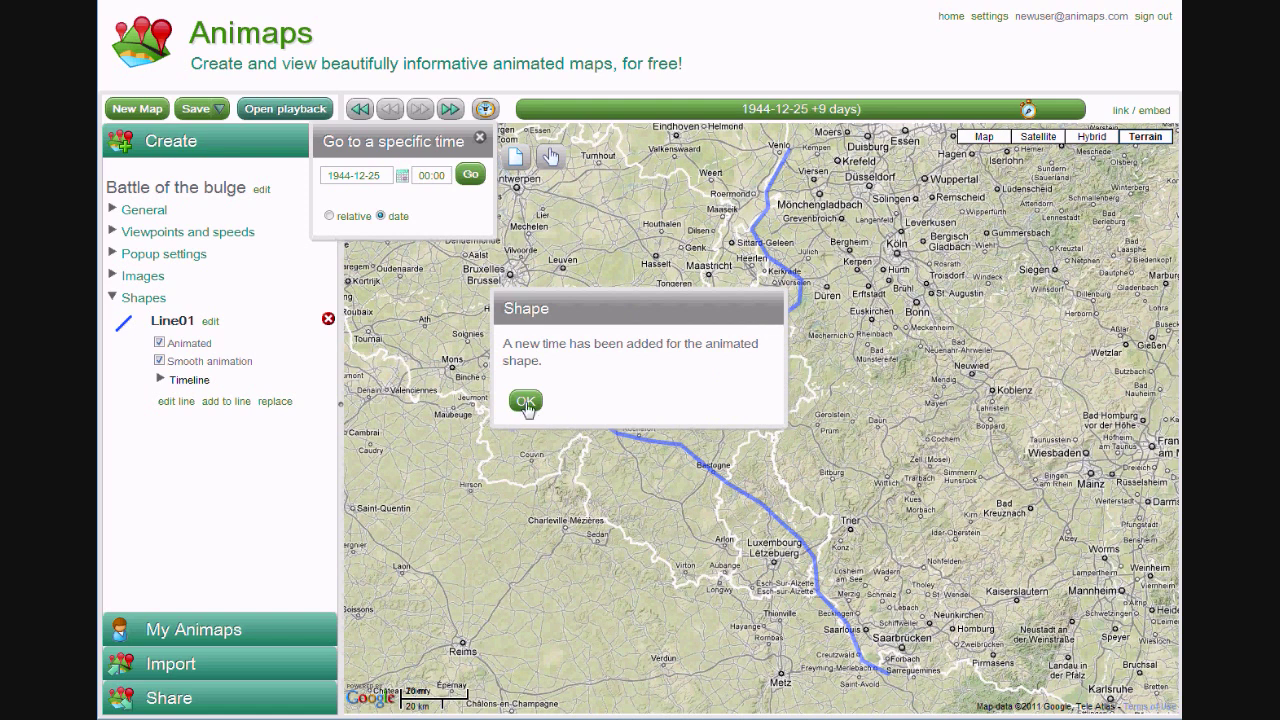
pyautogui.click(525, 401)
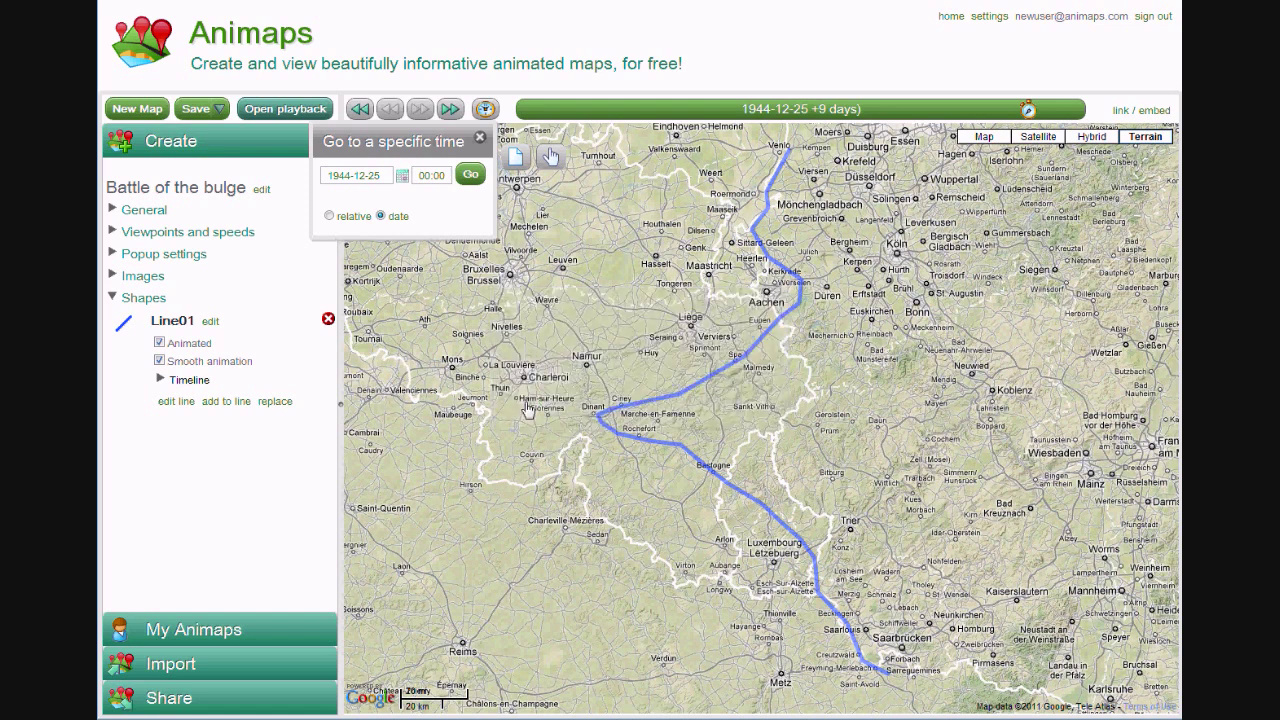
pyautogui.moveTo(1028, 108); pyautogui.dragTo(1088, 125)
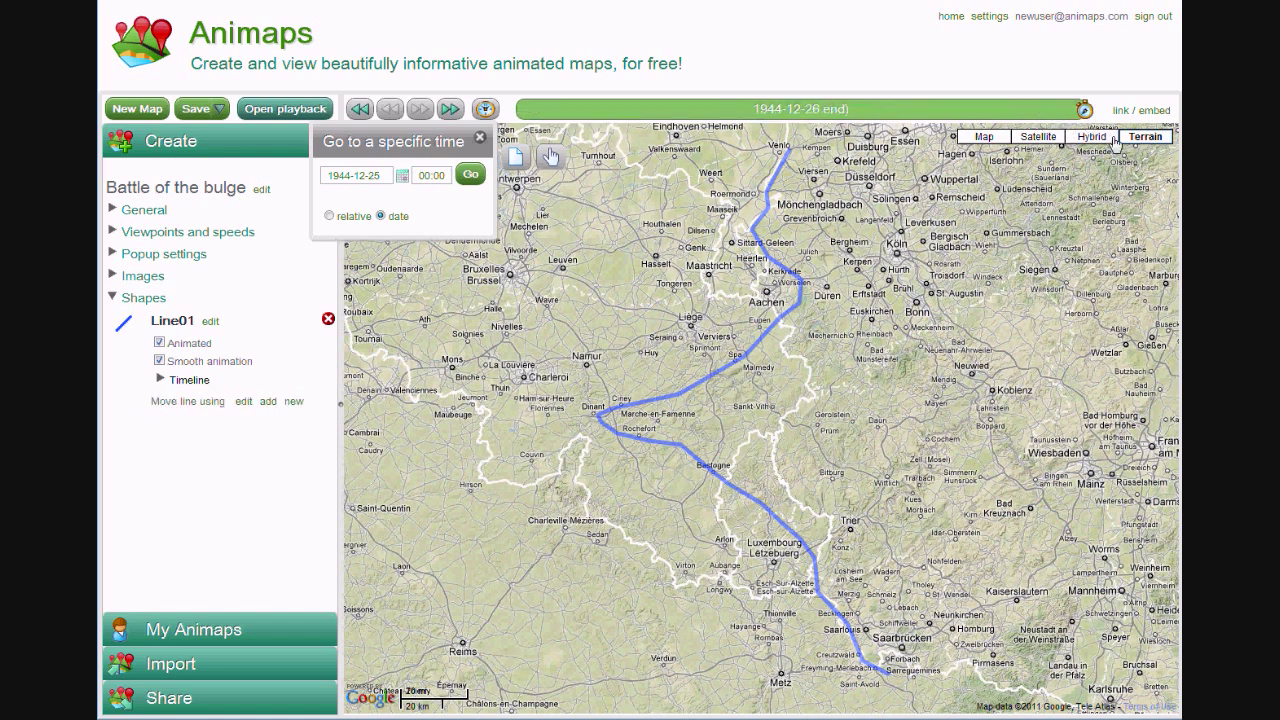
# Add two points extending Line01's end toward Pirmasens, confirm the keyframe, and close the time panel
pyautogui.click(761, 511)
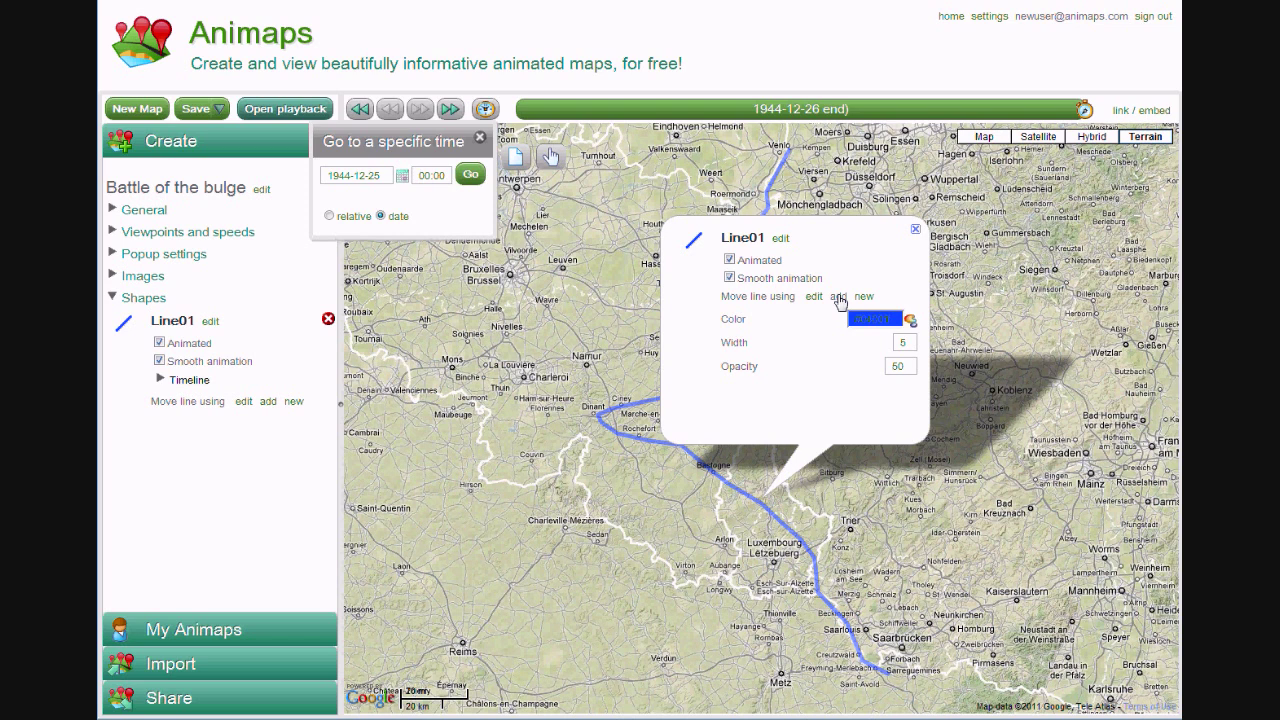
pyautogui.click(838, 297)
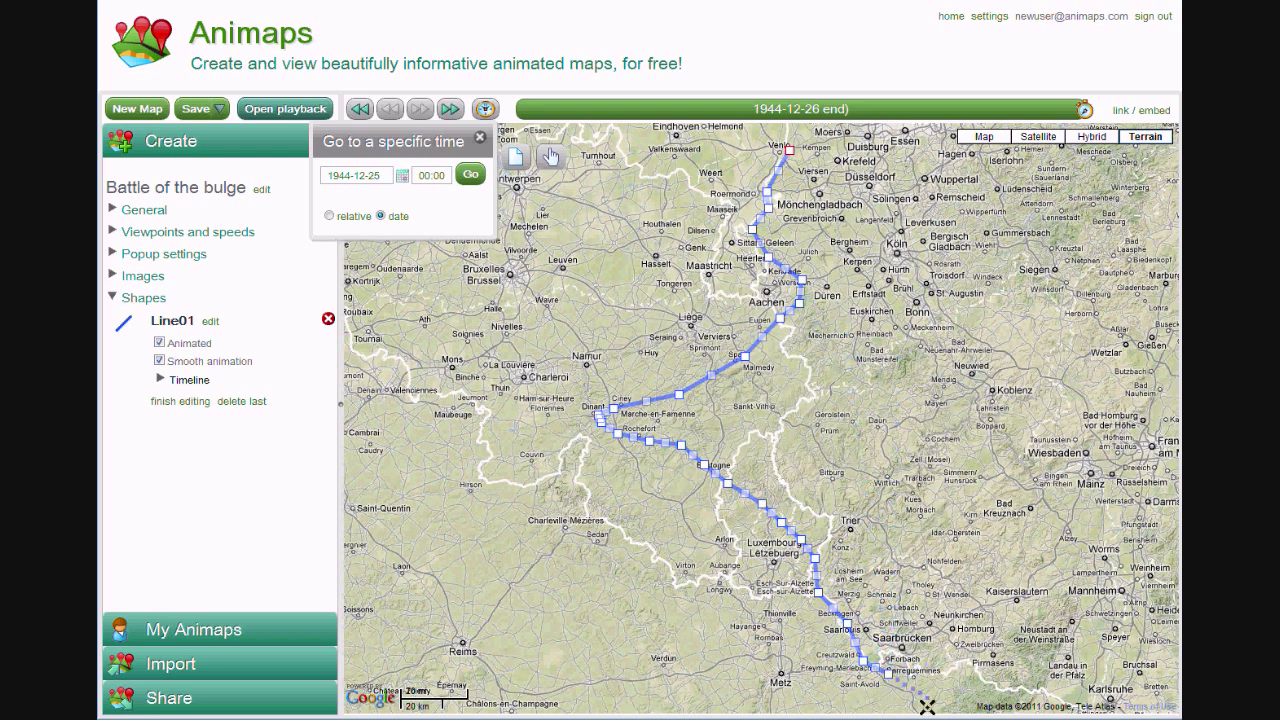
pyautogui.click(916, 676)
pyautogui.click(956, 666)
pyautogui.doubleClick(980, 656)
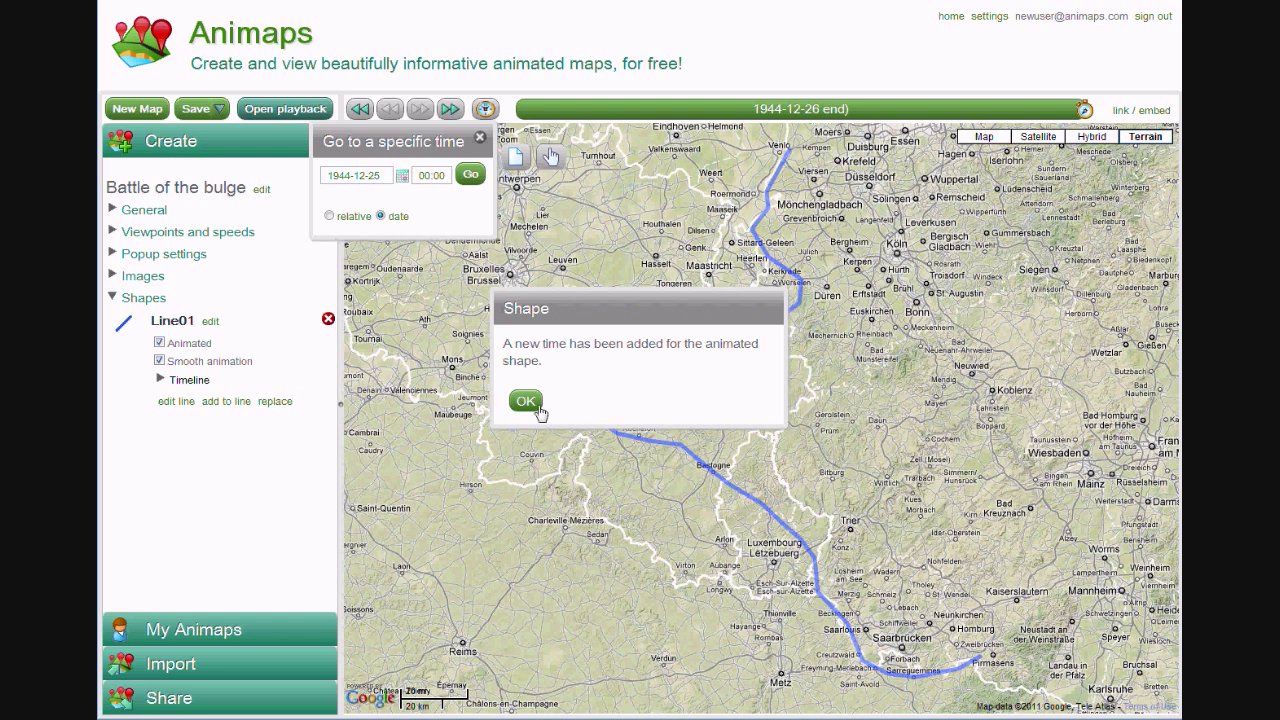
pyautogui.click(525, 402)
pyautogui.click(480, 137)
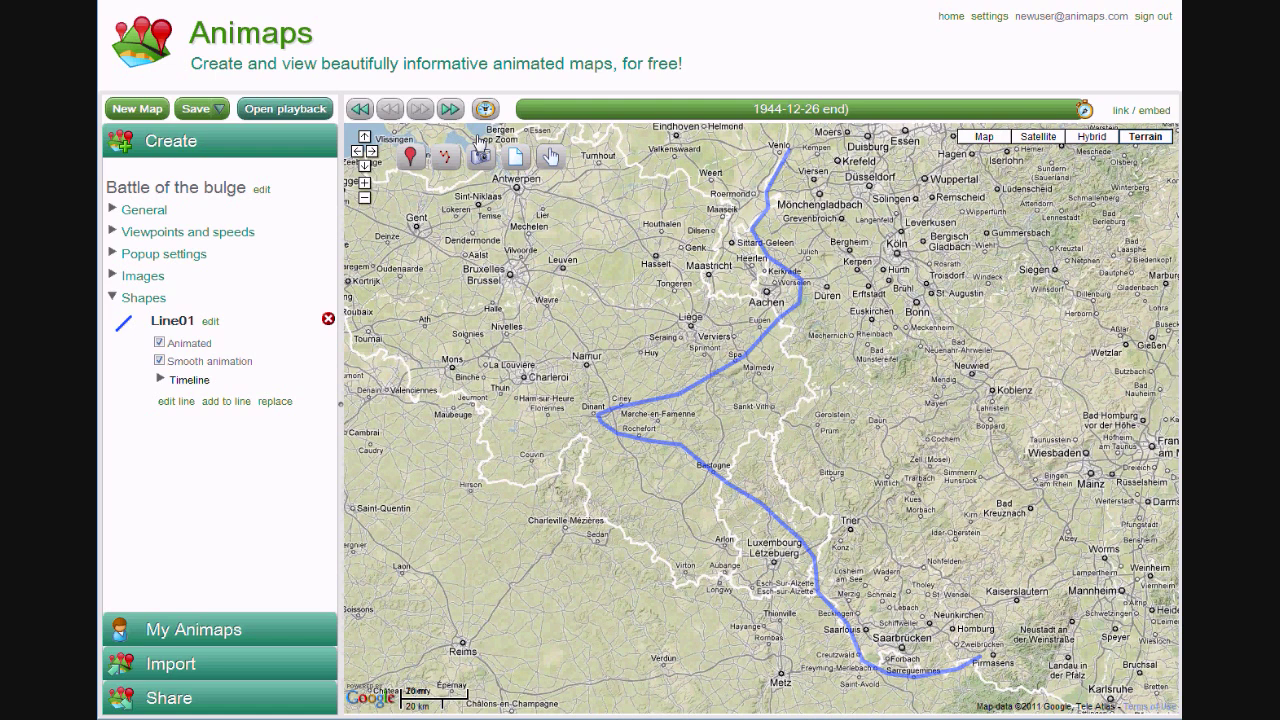
pyautogui.moveTo(1086, 118); pyautogui.dragTo(481, 160)
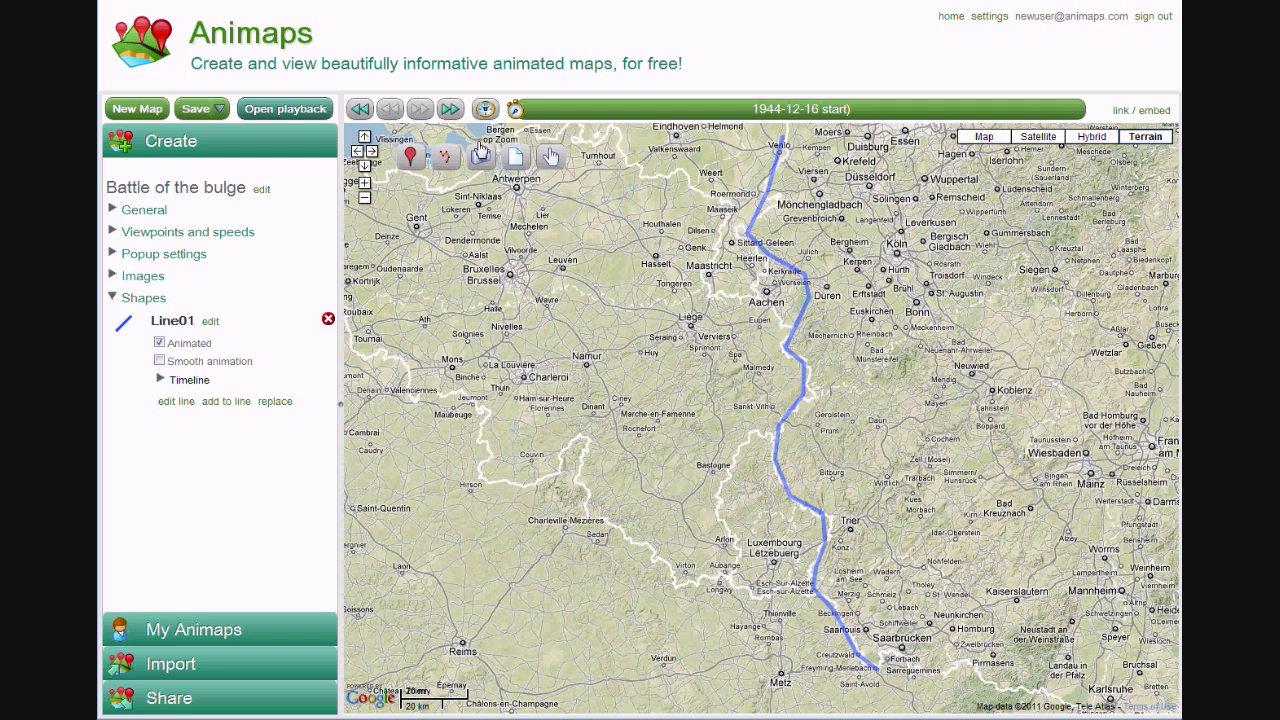
pyautogui.moveTo(520, 116); pyautogui.dragTo(432, 170)
# List Line01's timeline dates and view the 1944-12-20, 1944-12-25 and 1944-12-26 keyframes
pyautogui.click(185, 388)
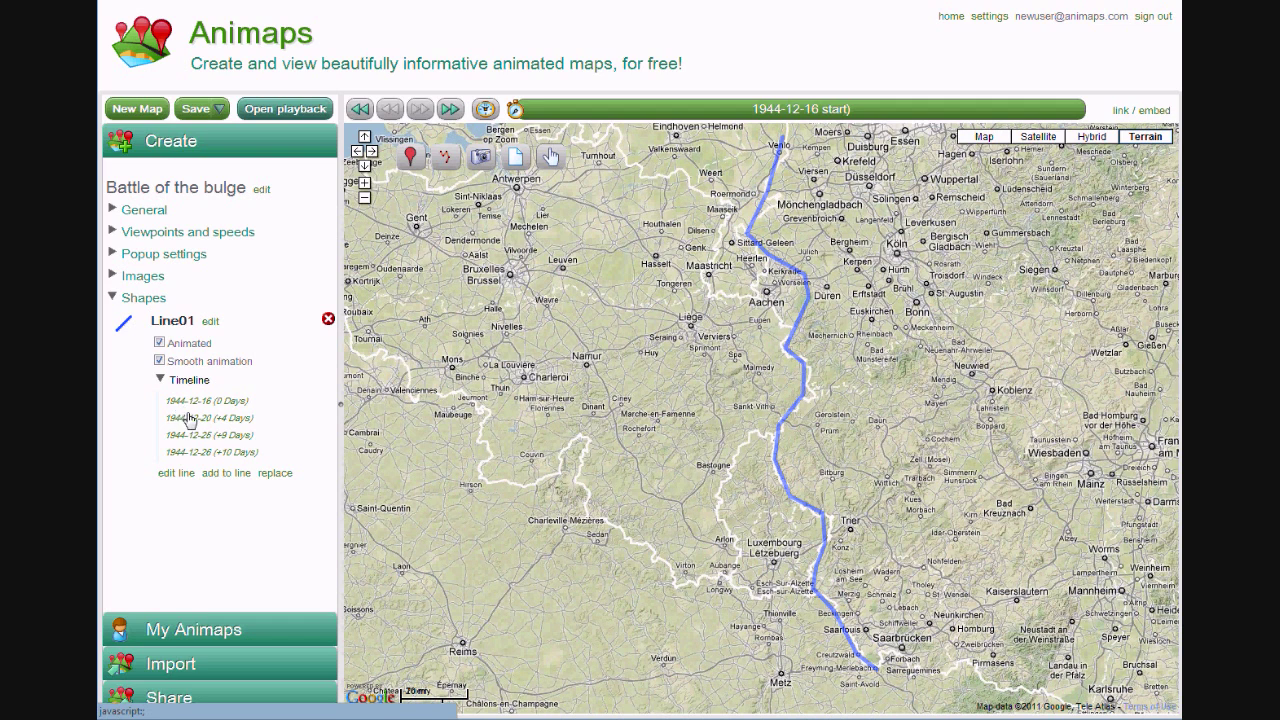
pyautogui.click(190, 418)
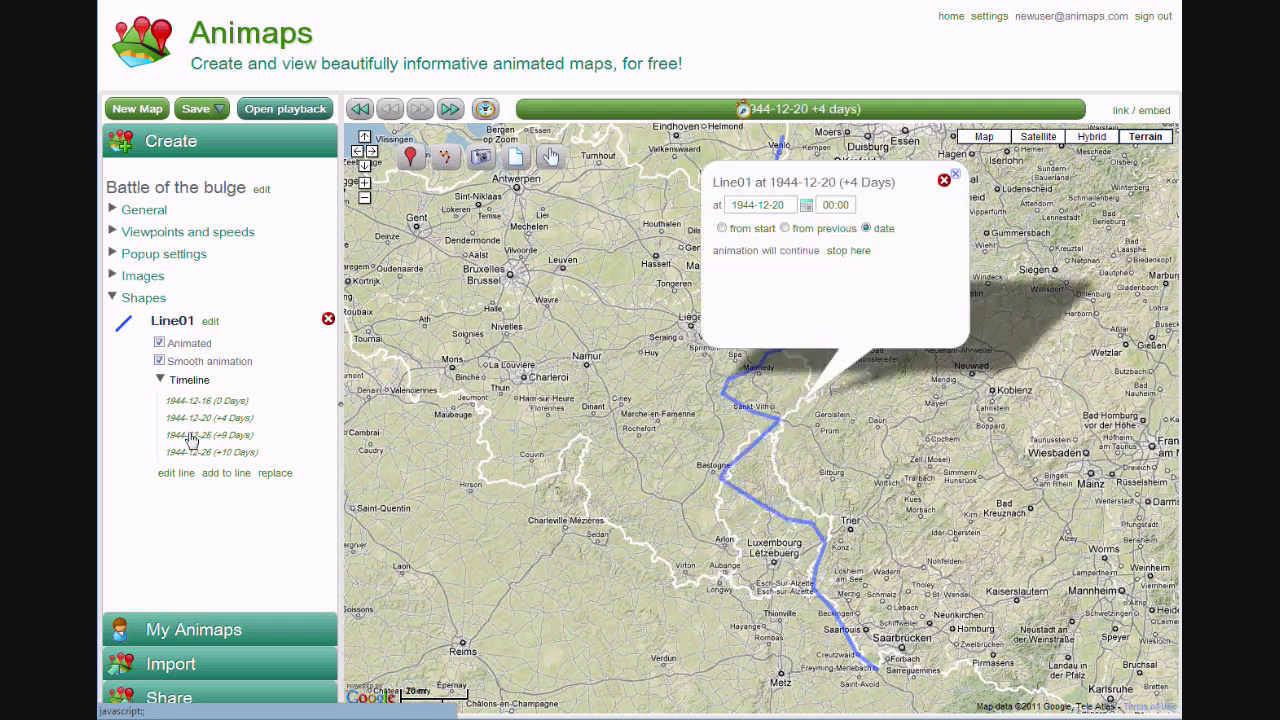
pyautogui.click(192, 435)
pyautogui.click(196, 458)
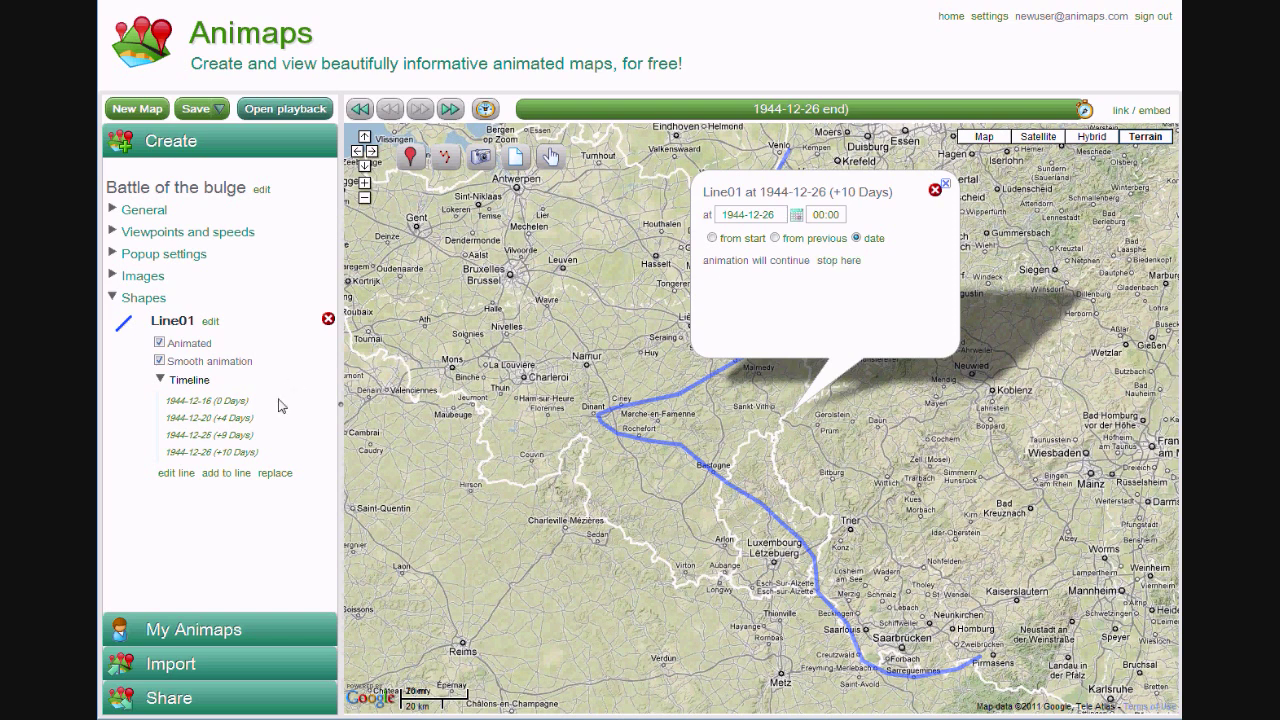
# Make the animation stop at the 1944-12-20 keyframe with a relative pause length
pyautogui.click(221, 420)
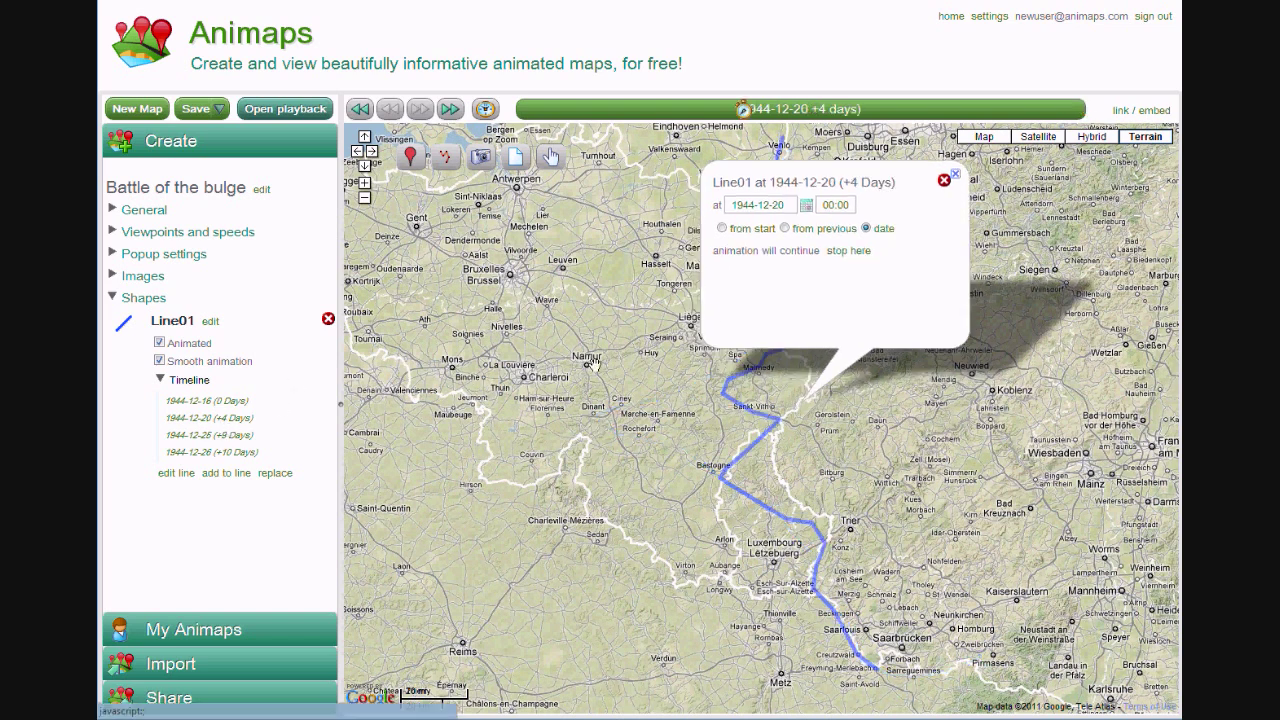
pyautogui.click(845, 251)
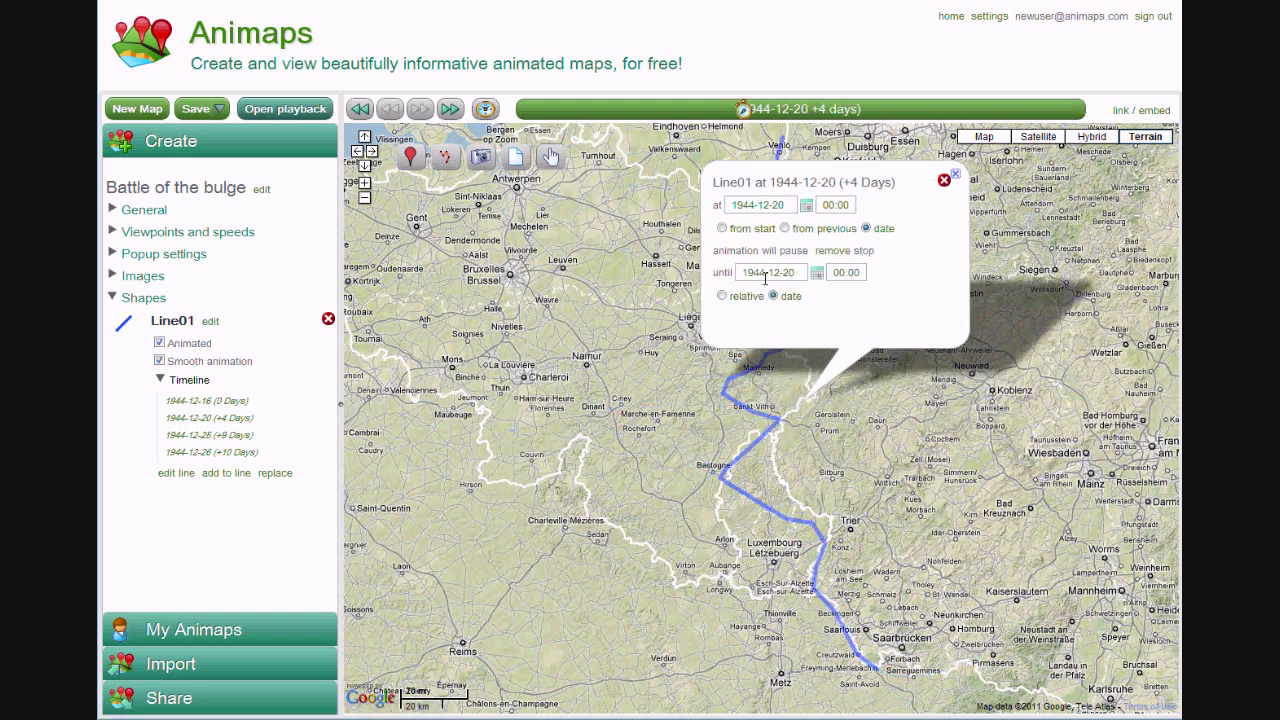
pyautogui.click(722, 297)
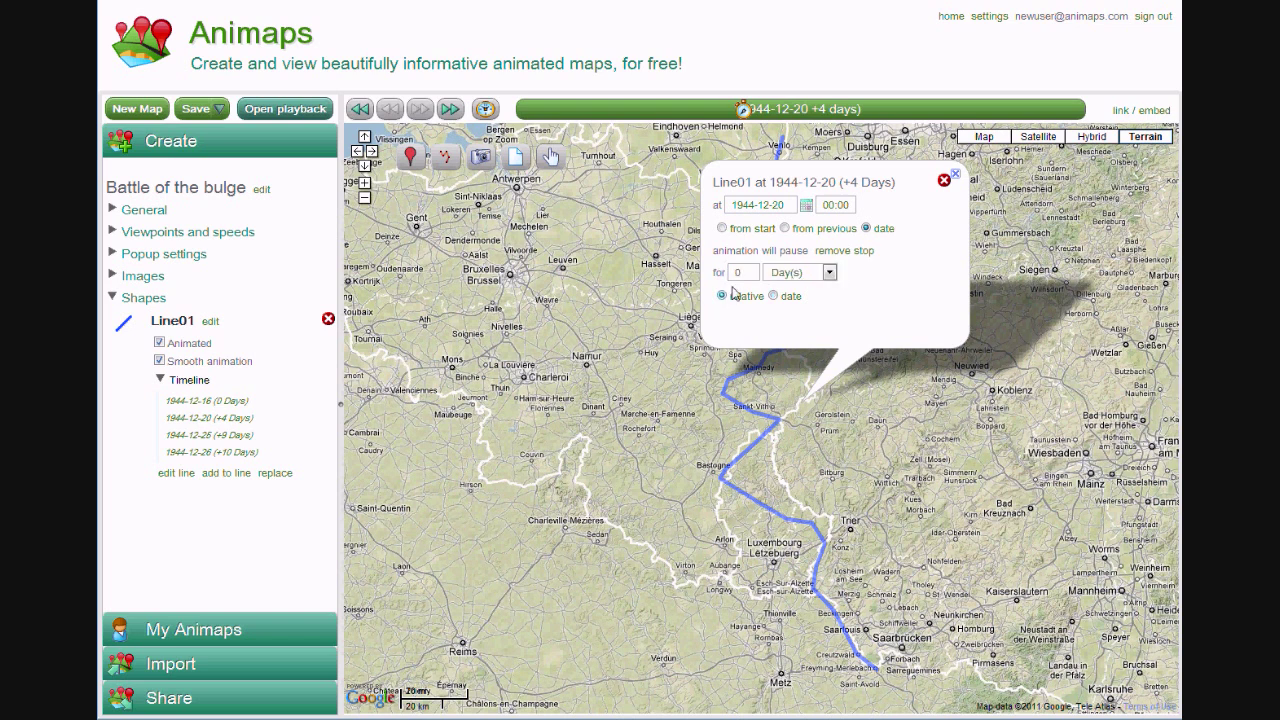
pyautogui.click(749, 273)
pyautogui.click(614, 441)
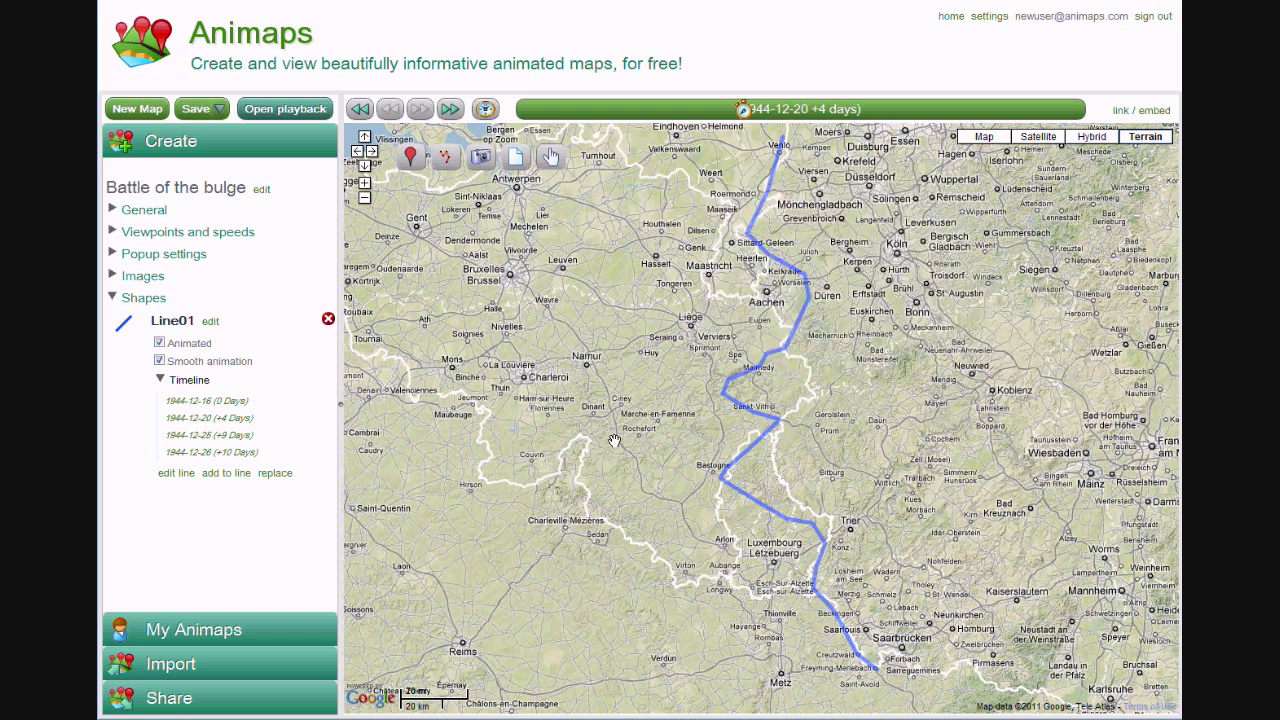
pyautogui.moveTo(744, 110); pyautogui.dragTo(906, 149)
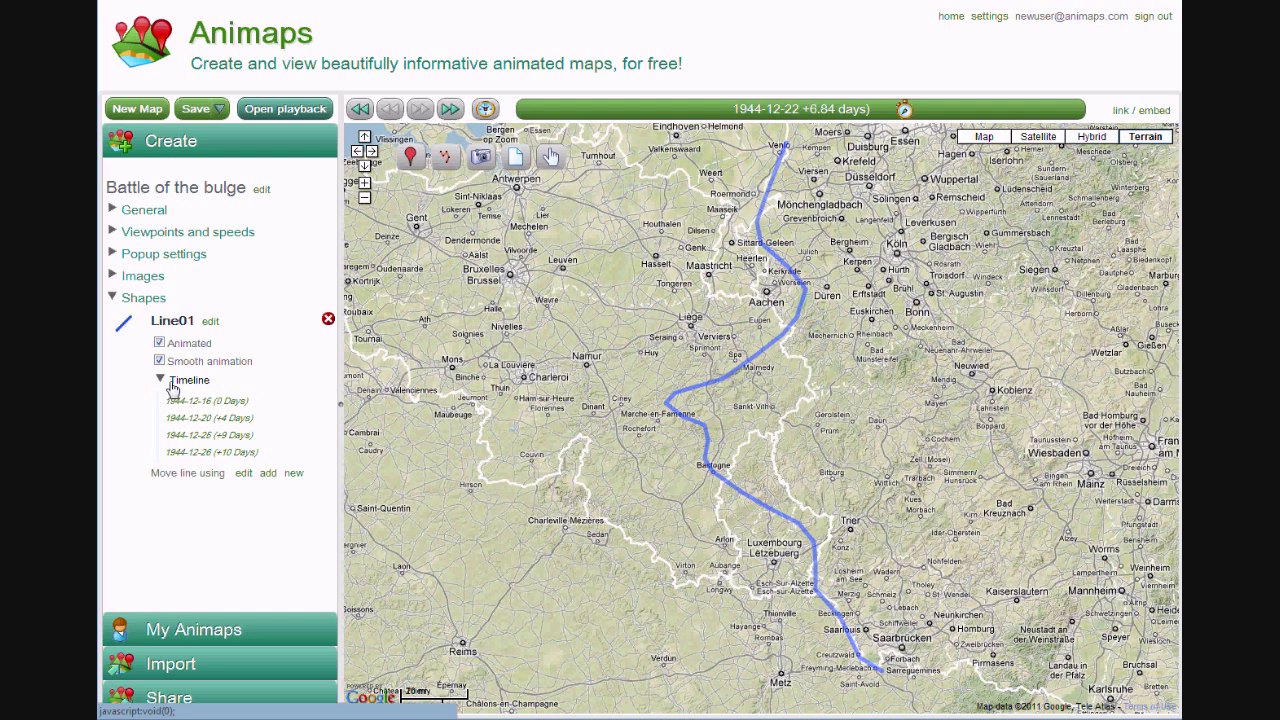
# Delete the 1944-12-26 keyframe from Line01
pyautogui.click(212, 452)
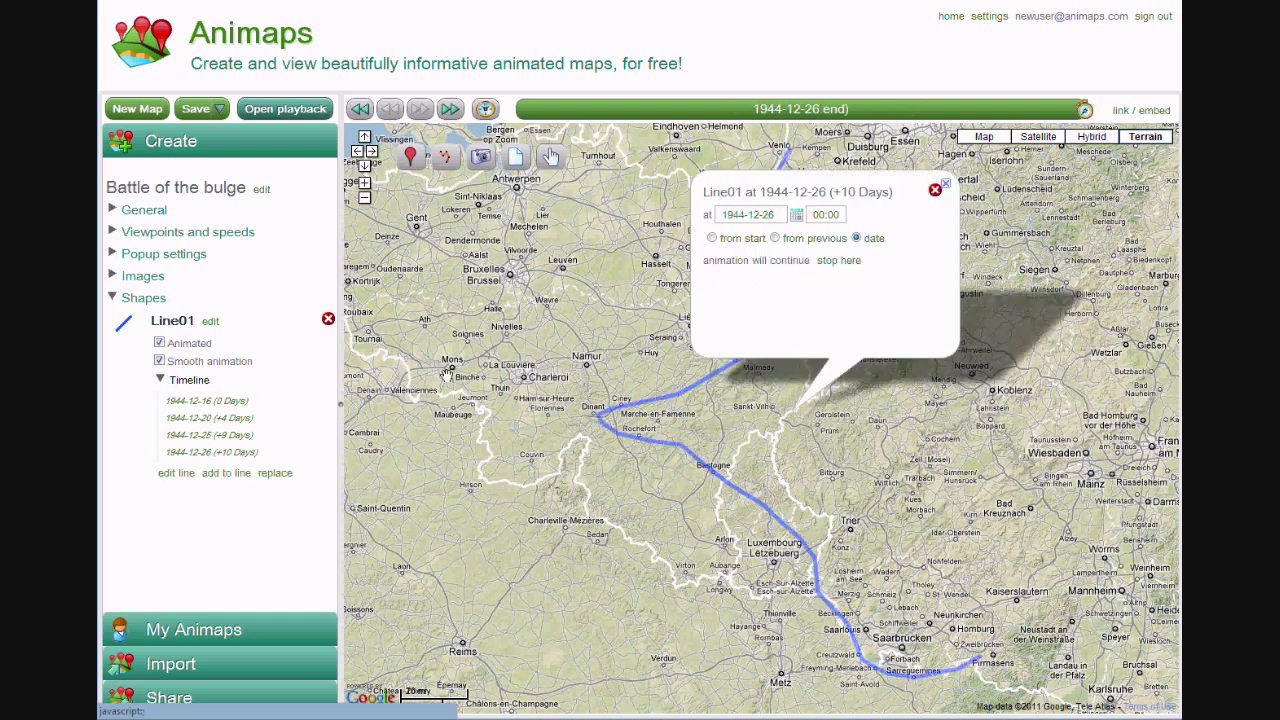
pyautogui.click(936, 192)
pyautogui.click(729, 399)
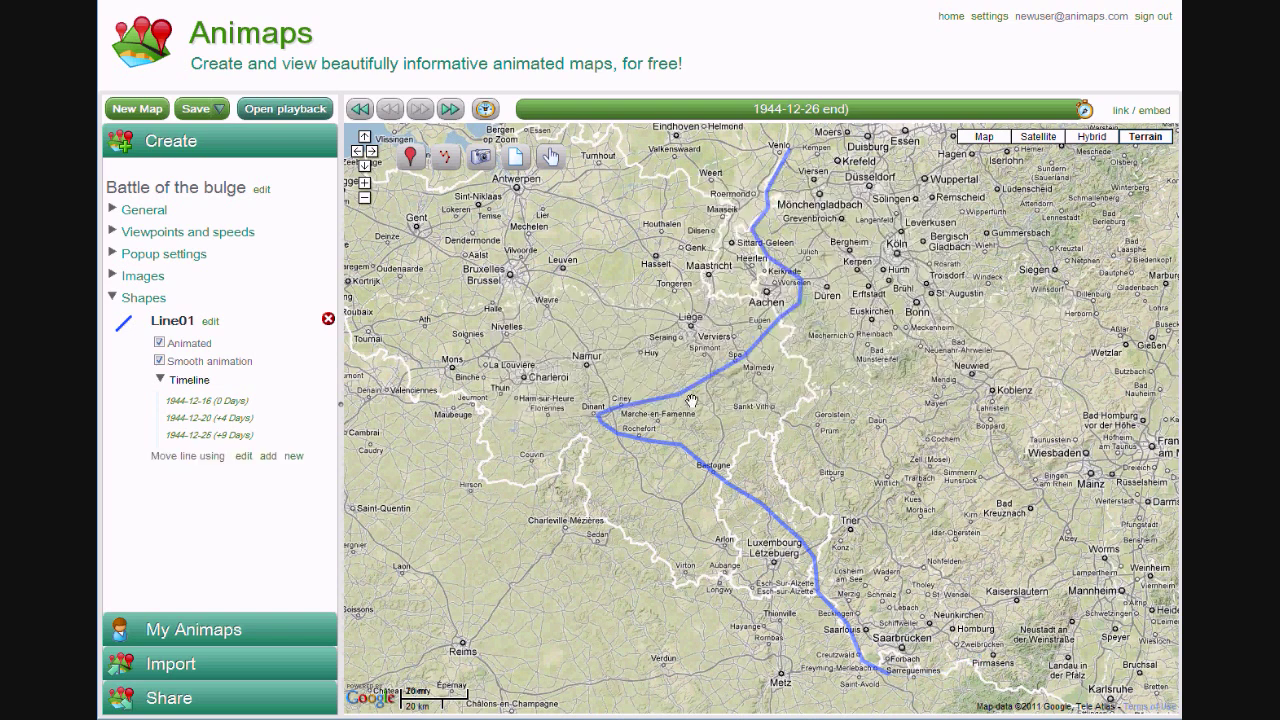
# Make the 1944-12-25 stage pause for 1 relative day, then save the map
pyautogui.click(232, 436)
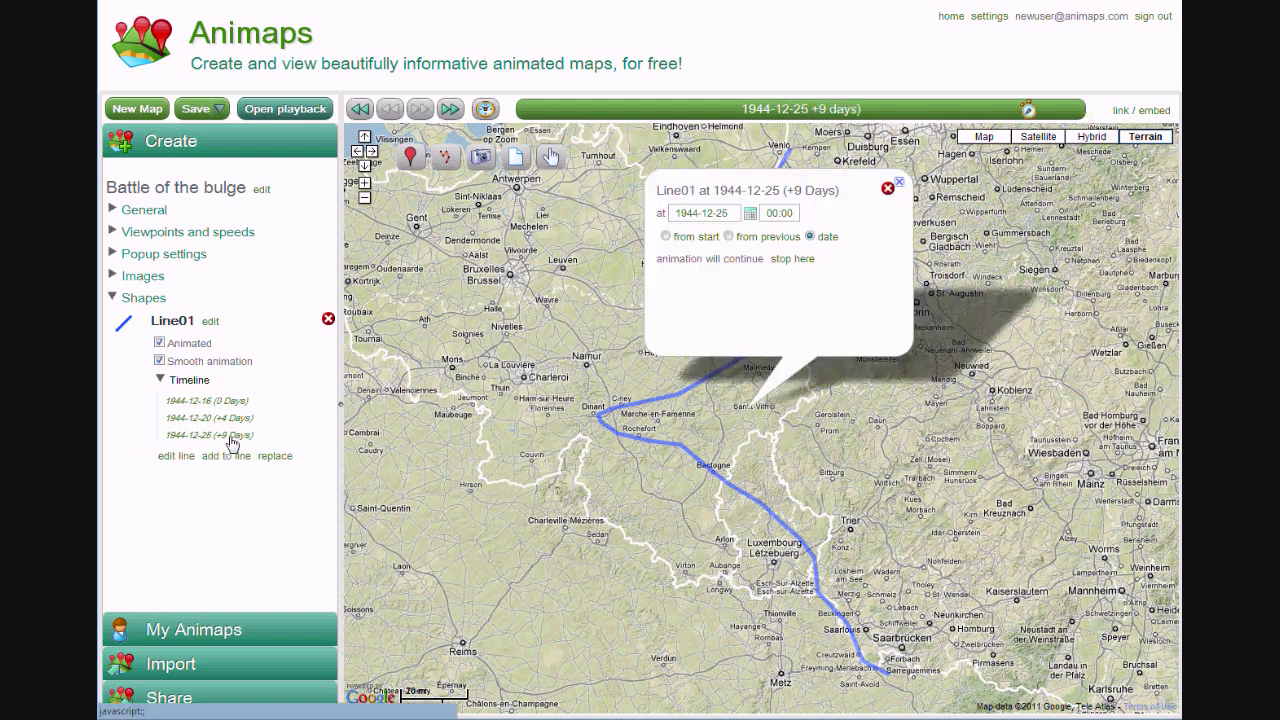
pyautogui.click(778, 260)
pyautogui.click(666, 303)
pyautogui.click(690, 281)
pyautogui.moveTo(690, 281); pyautogui.dragTo(663, 281)
pyautogui.write('1')
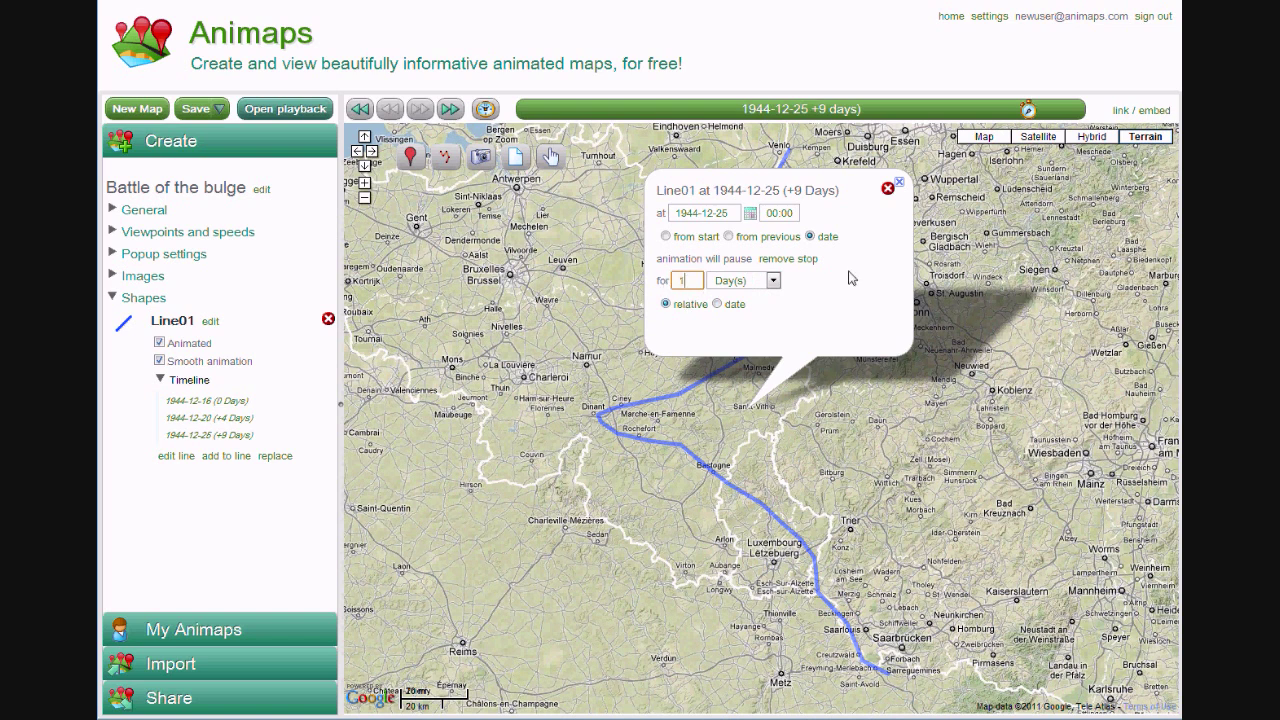
pyautogui.click(667, 545)
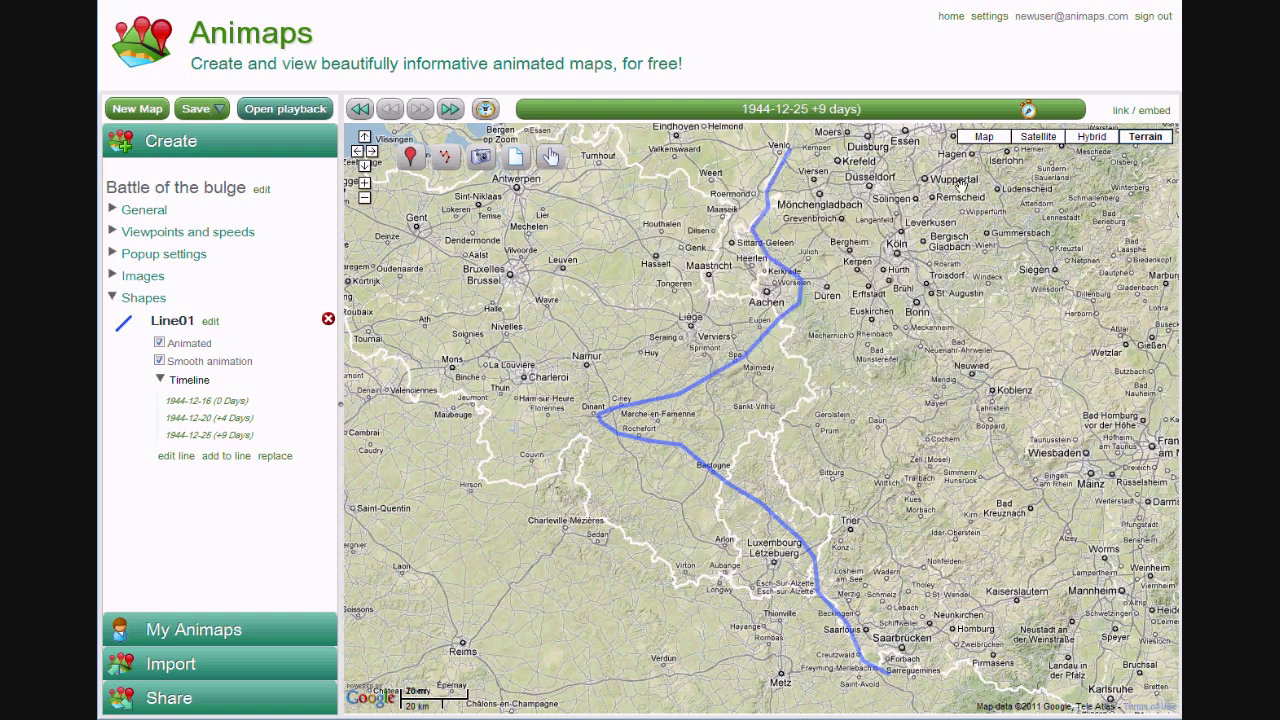
pyautogui.moveTo(1028, 110); pyautogui.dragTo(1090, 114)
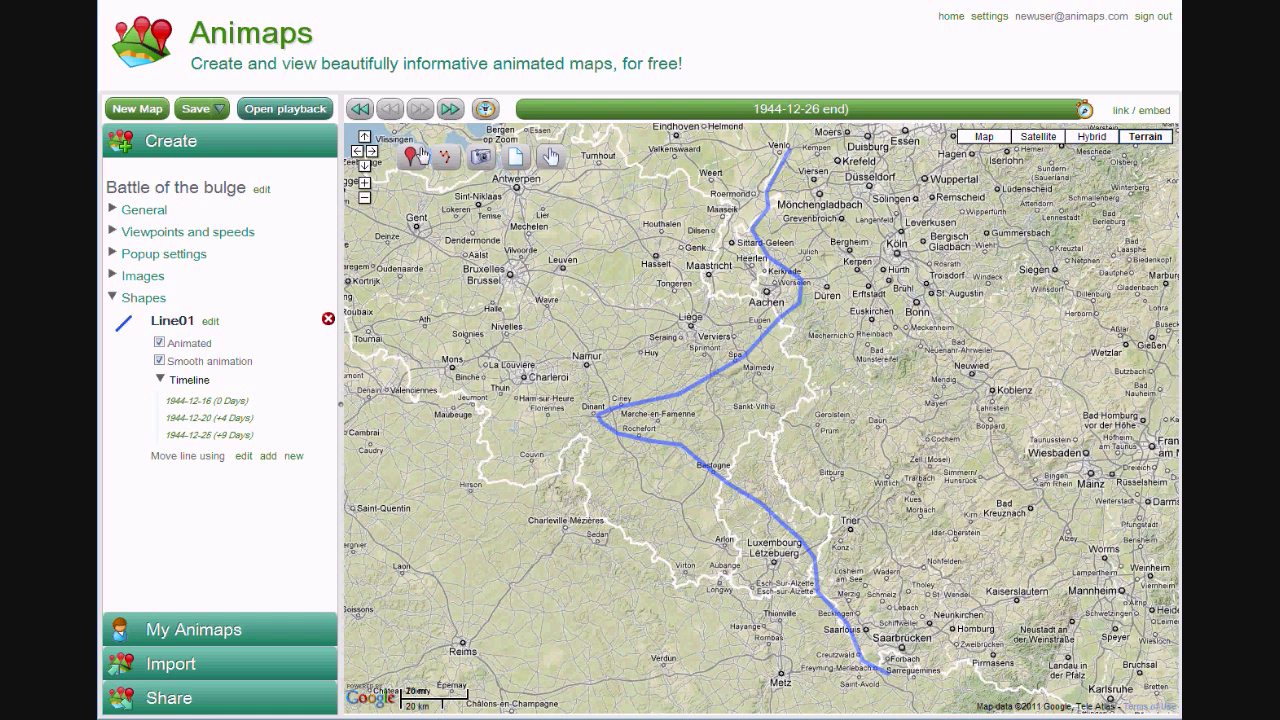
pyautogui.click(194, 112)
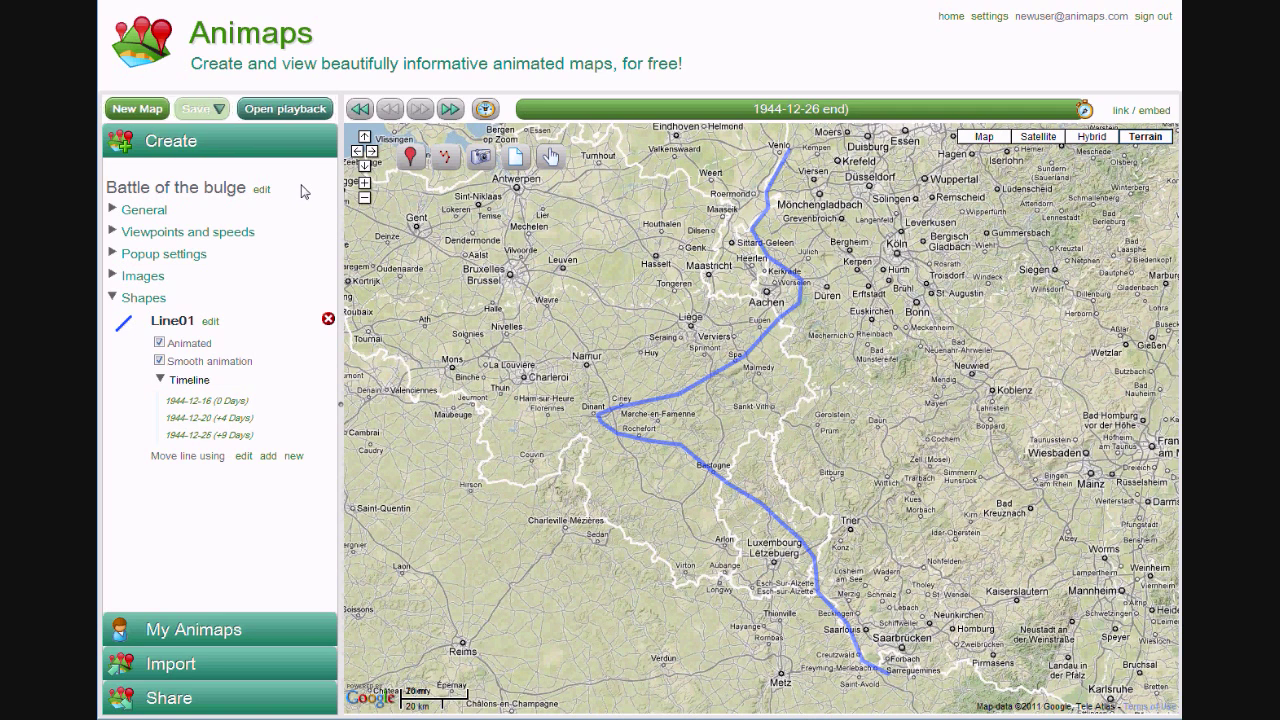
# Play the Battle of the bulge animation in the viewer from 1944-12-16 through 1944-12-26
pyautogui.click(287, 112)
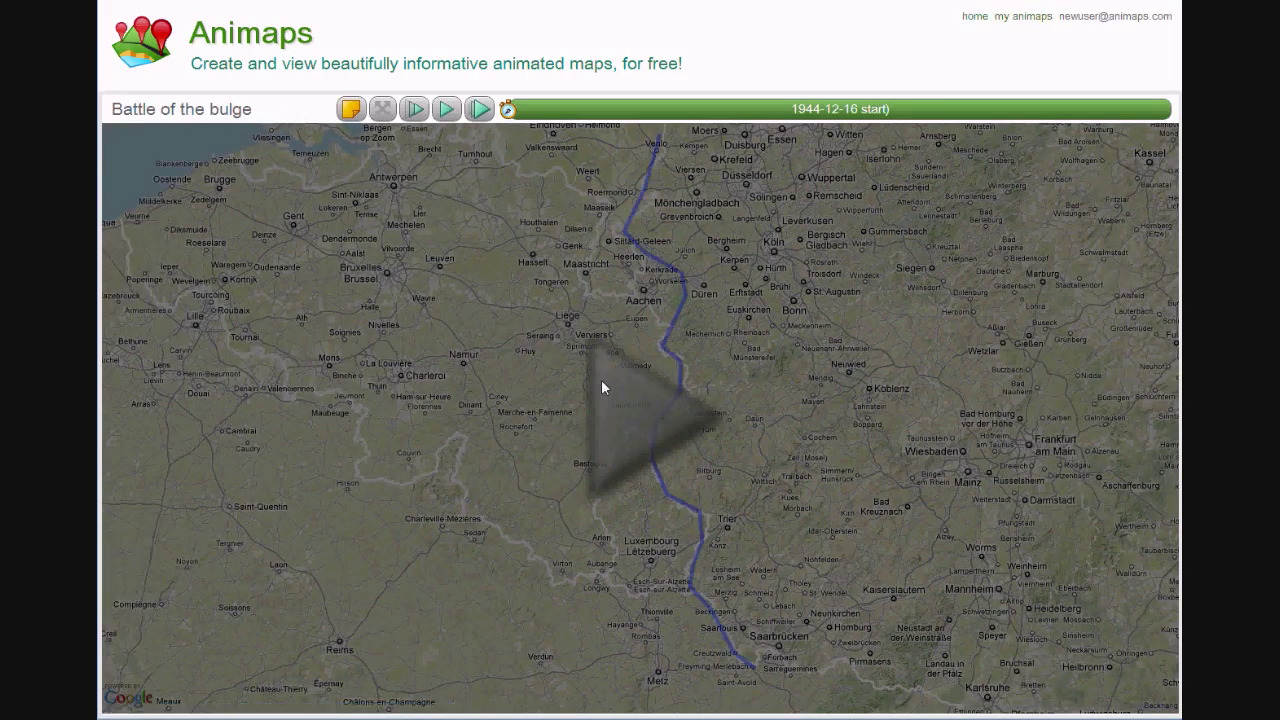
pyautogui.click(623, 403)
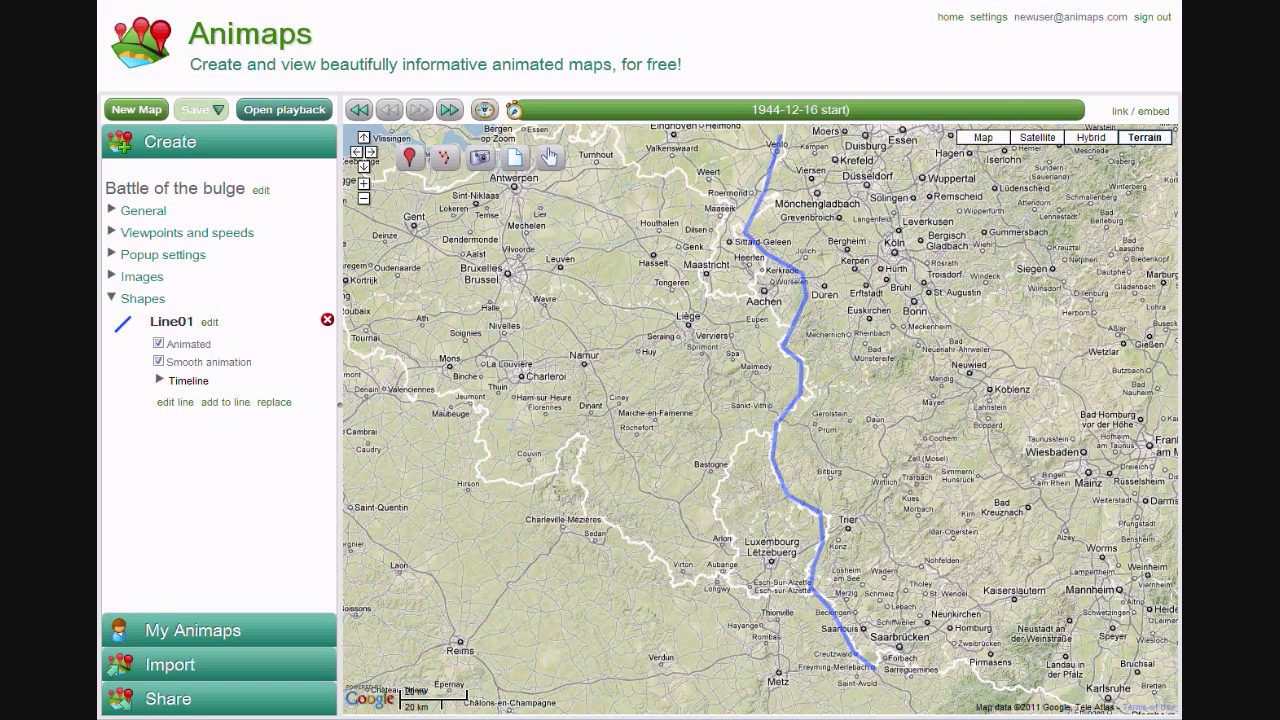
# Create a new one-day map named Volcano
pyautogui.click(150, 111)
pyautogui.write('Volcano')
pyautogui.press('Tab')
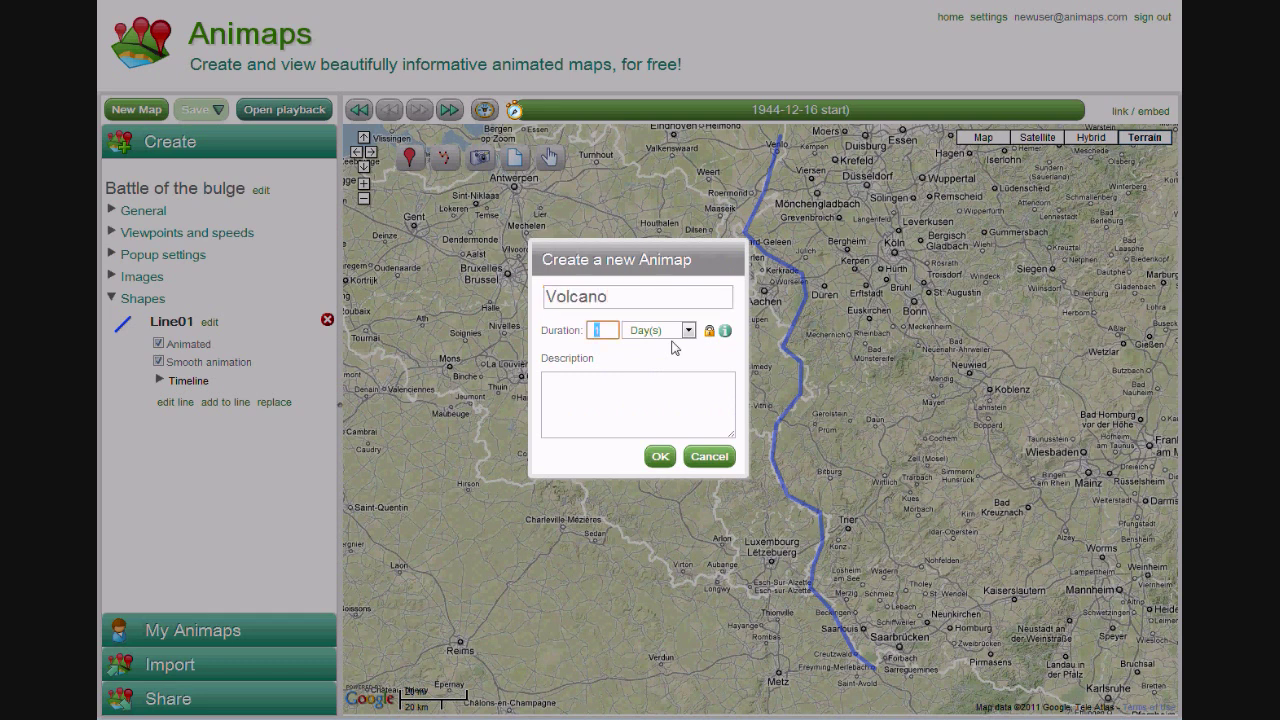
pyautogui.click(660, 458)
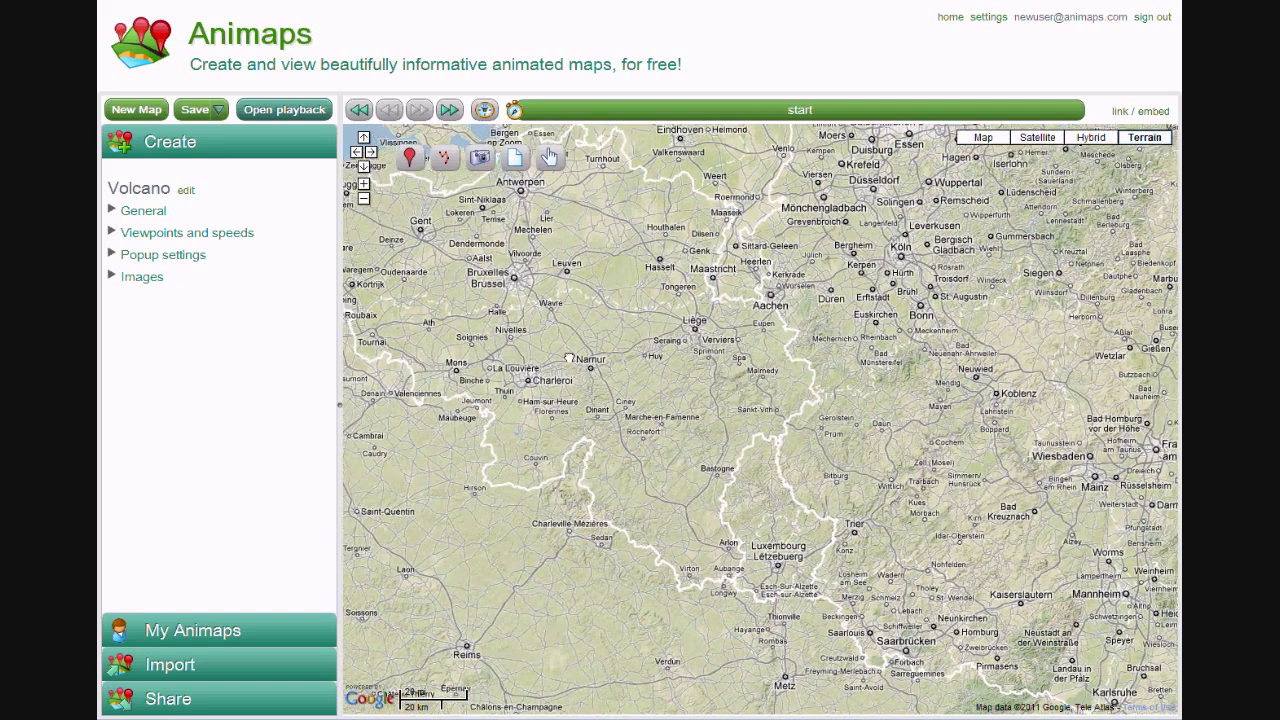
# Frame Iceland and Europe and set that view as the starting viewpoint
pyautogui.scroll(-3, 569, 358)
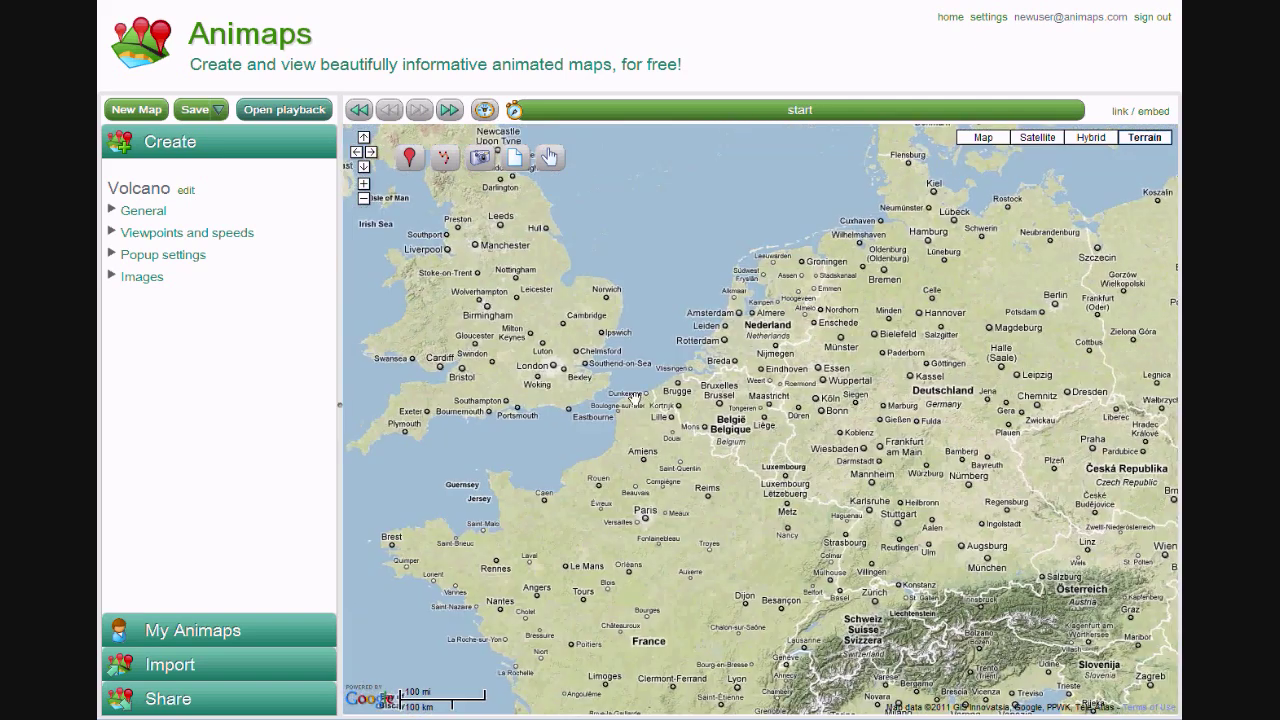
pyautogui.scroll(-3, 633, 396)
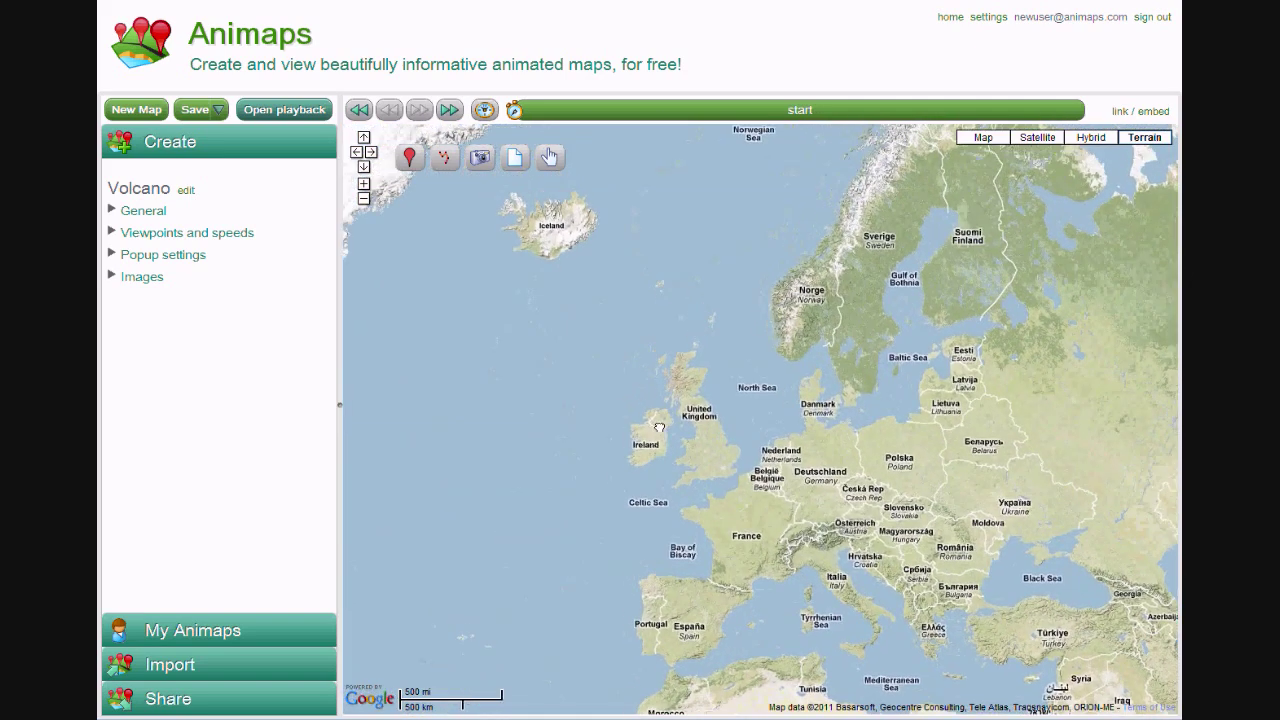
pyautogui.moveTo(659, 427); pyautogui.dragTo(625, 425)
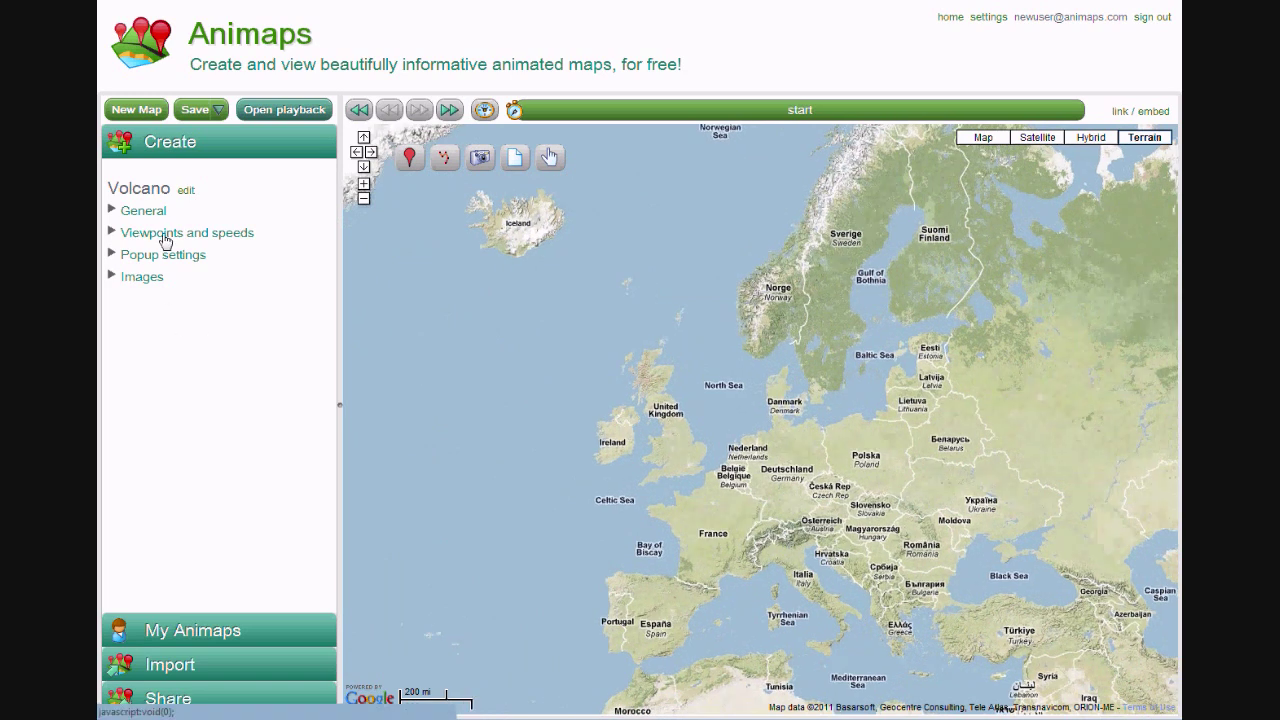
pyautogui.click(166, 238)
pyautogui.click(160, 258)
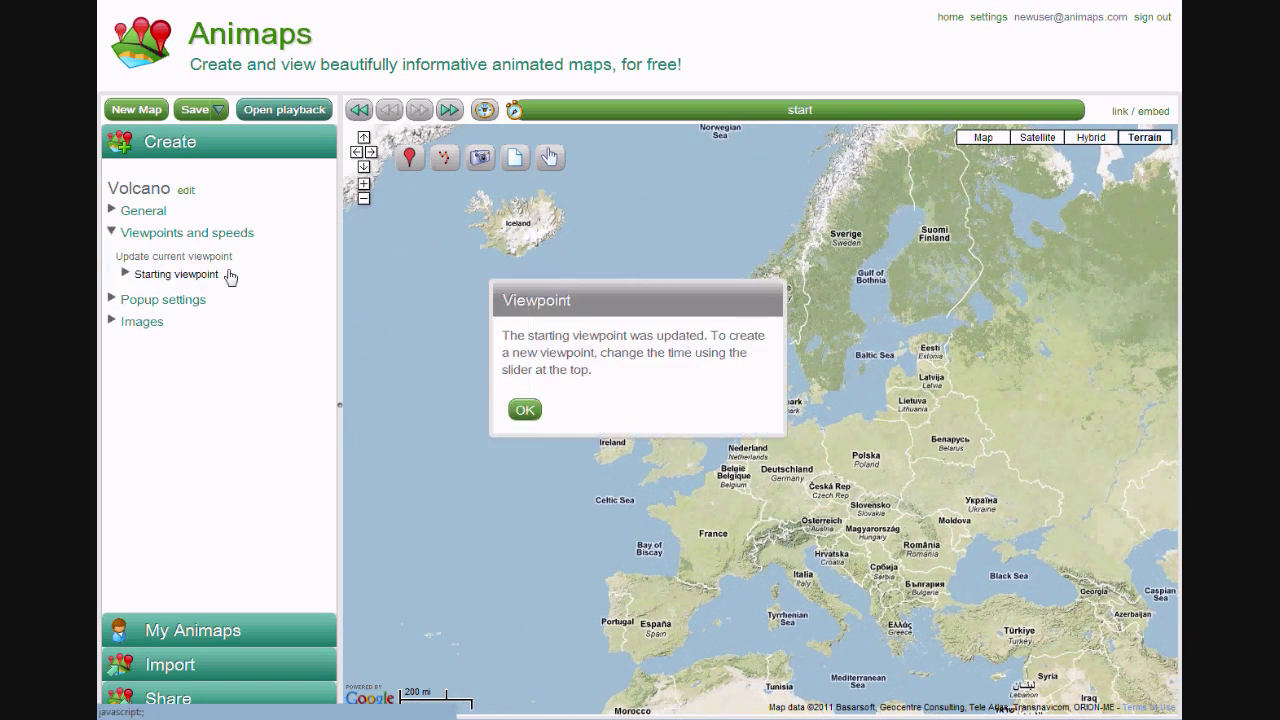
pyautogui.click(525, 411)
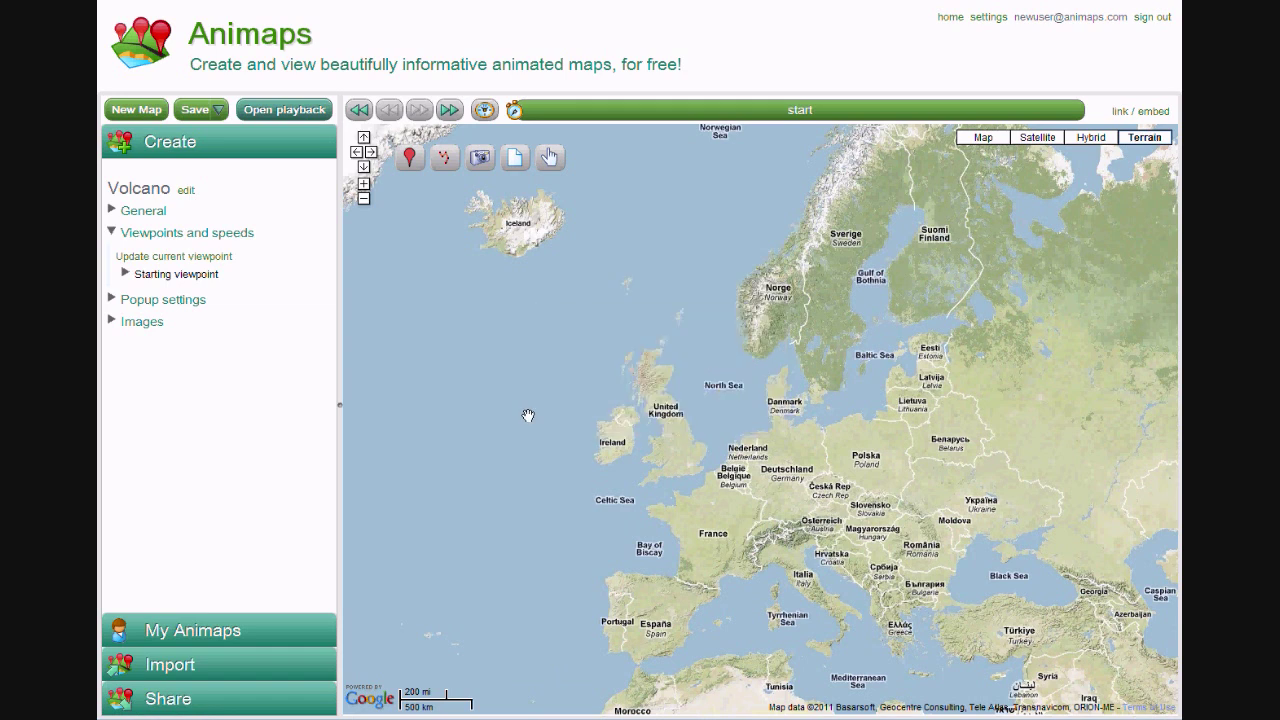
# Set the playback time to 8 seconds and save the map
pyautogui.click(137, 232)
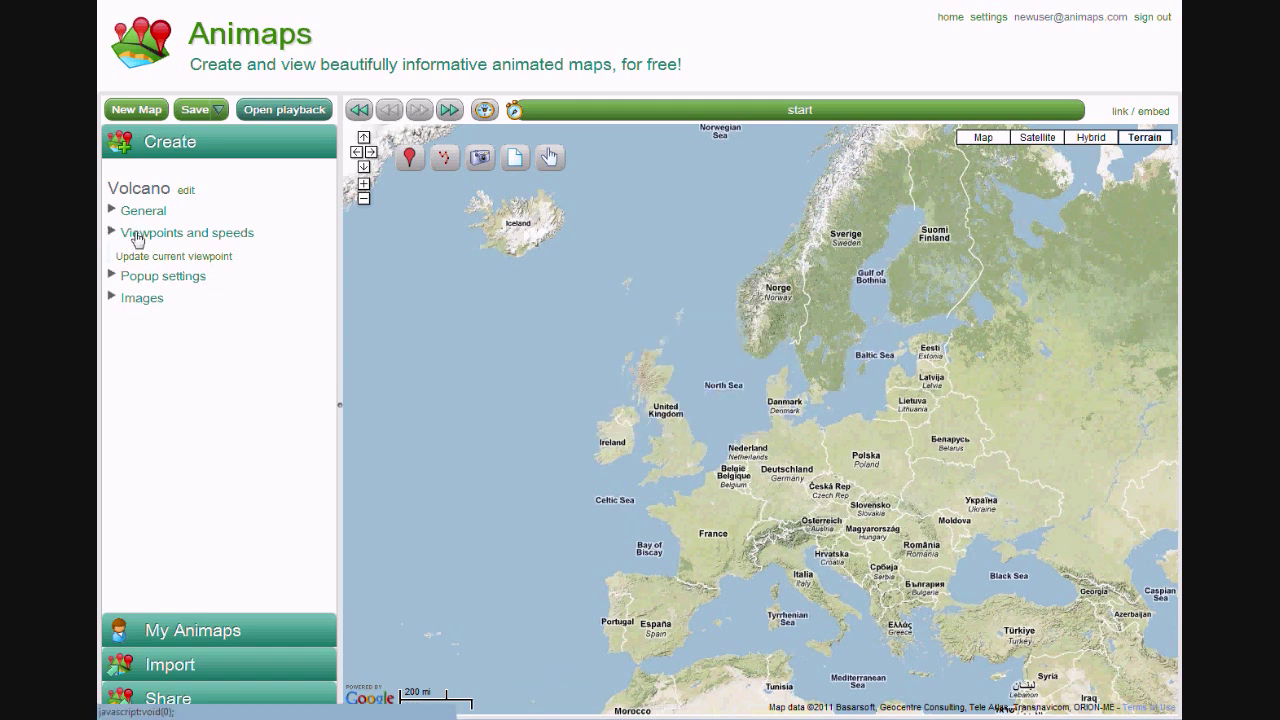
pyautogui.click(143, 211)
pyautogui.click(207, 290)
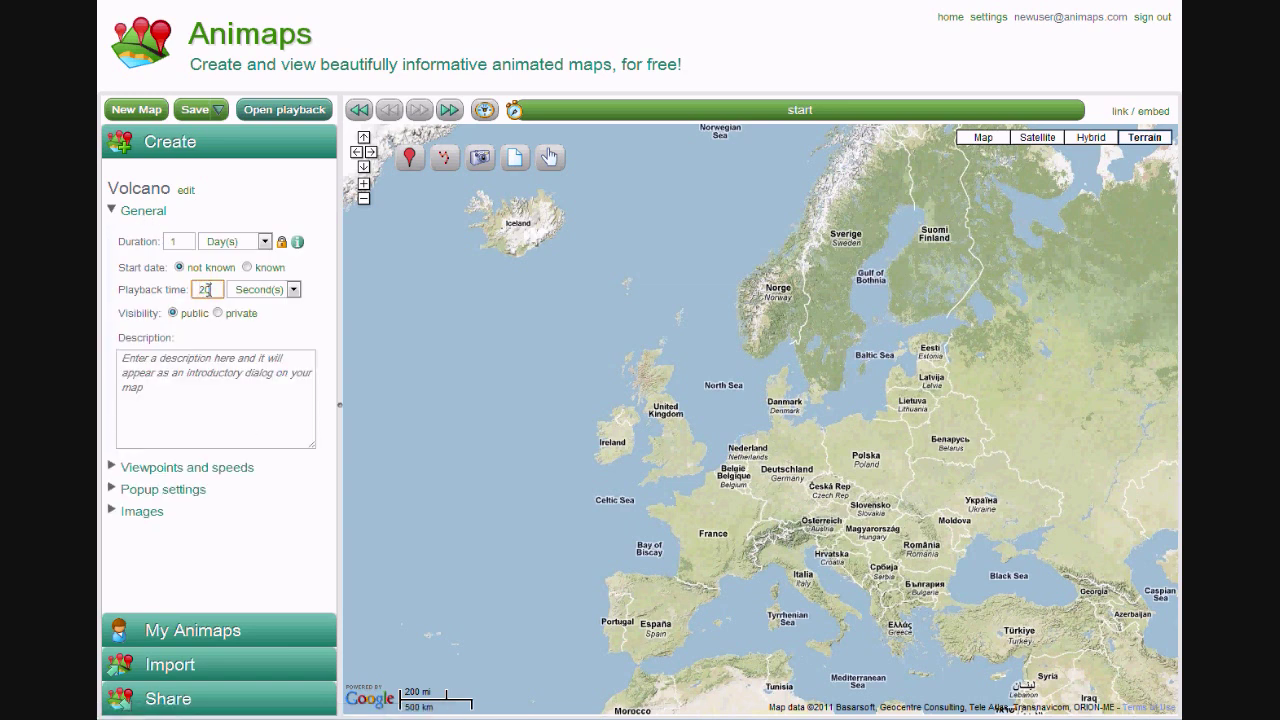
pyautogui.write('8')
pyautogui.click(316, 291)
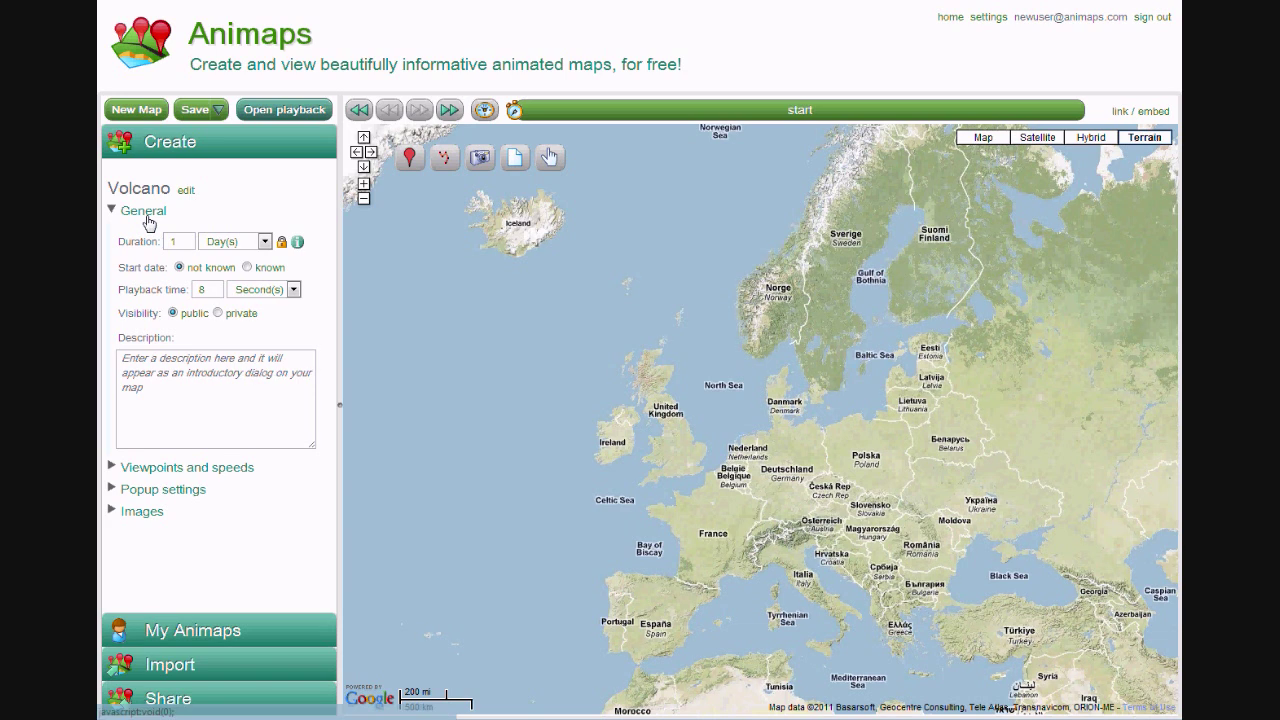
pyautogui.click(148, 212)
pyautogui.click(196, 109)
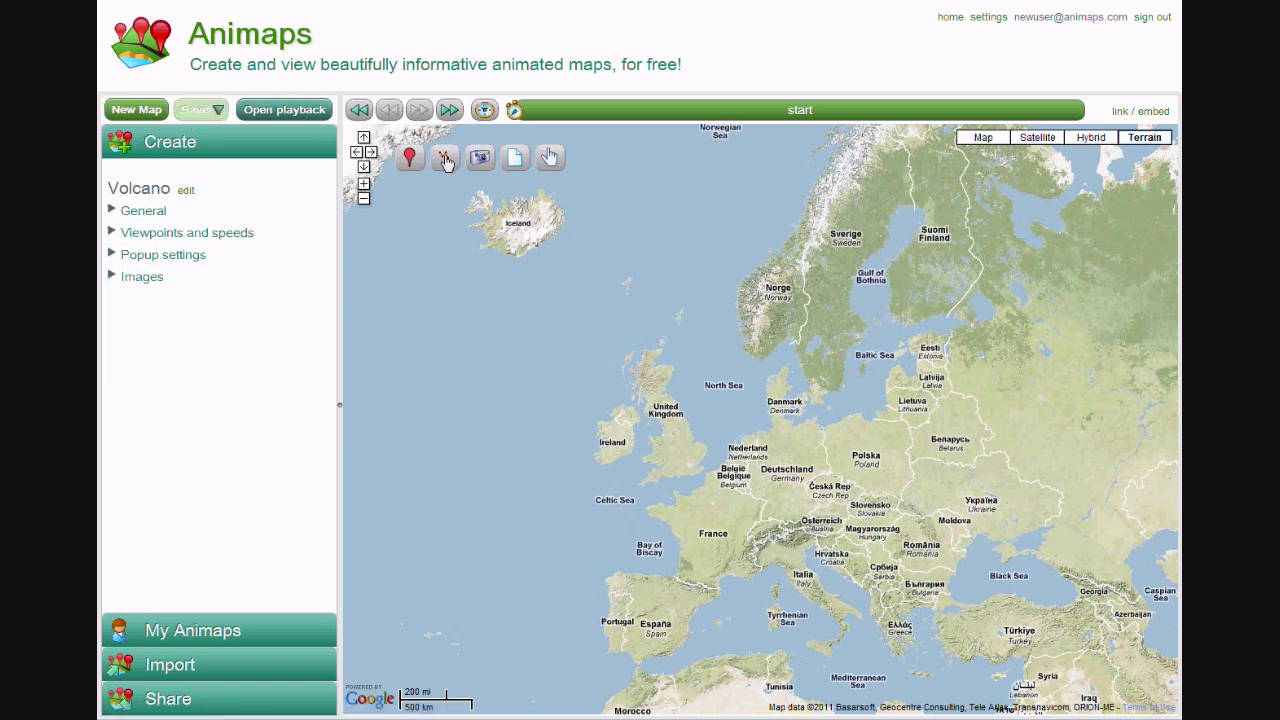
# Draw a closed eight-point polygon over southern Iceland
pyautogui.click(446, 161)
pyautogui.click(516, 231)
pyautogui.click(499, 247)
pyautogui.click(499, 274)
pyautogui.click(517, 298)
pyautogui.click(541, 300)
pyautogui.click(569, 280)
pyautogui.click(578, 253)
pyautogui.click(569, 230)
pyautogui.click(545, 219)
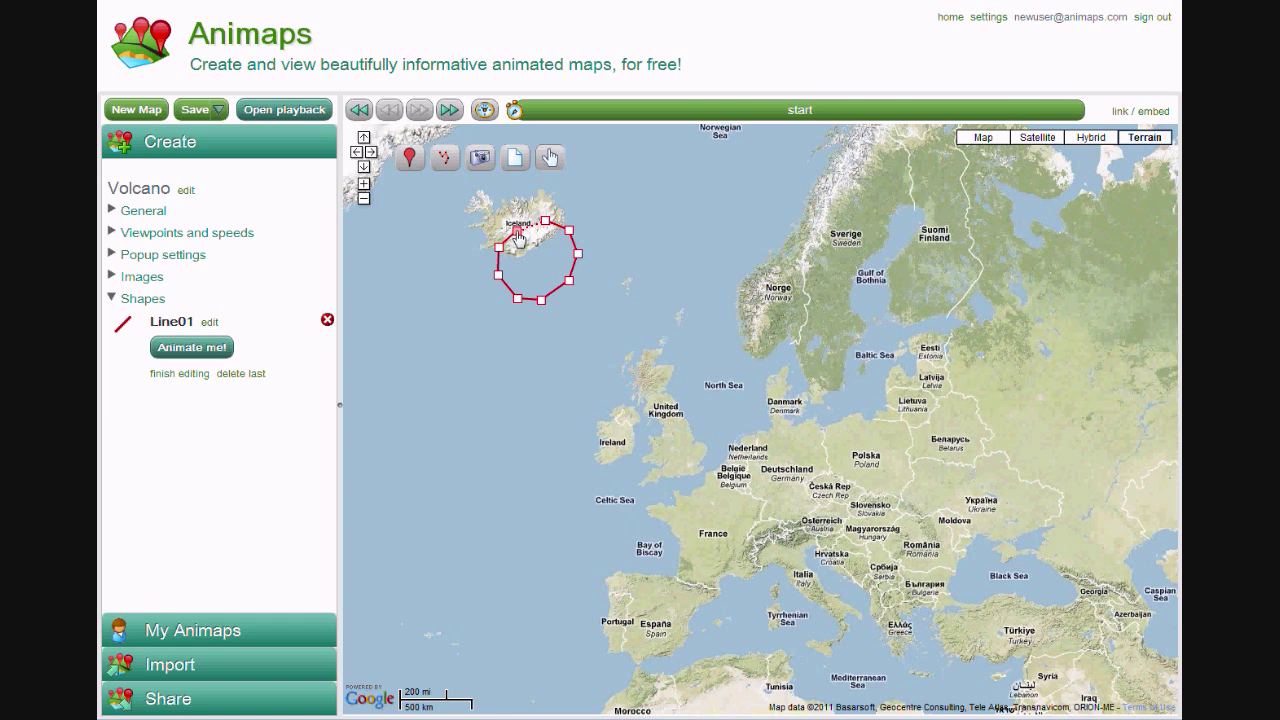
pyautogui.click(517, 234)
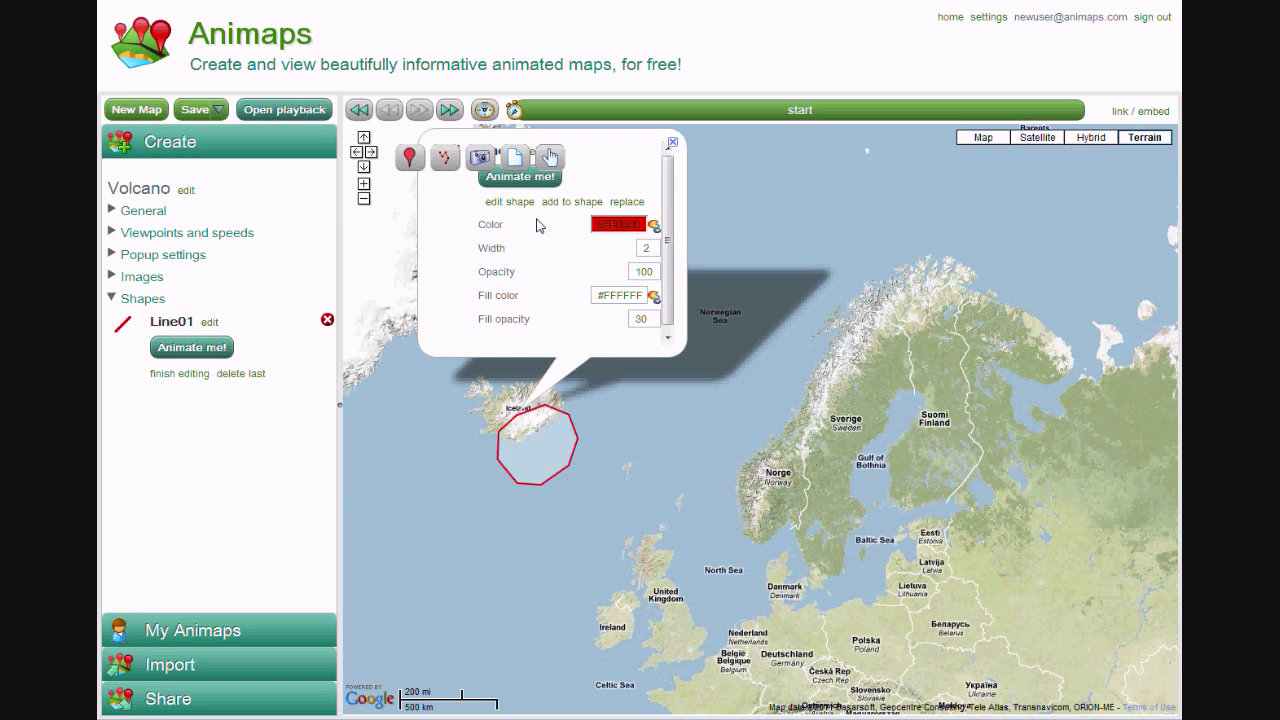
# Give the polygon a black outline and mid-grey #7f7f7f fill at 60 opacity
pyautogui.moveTo(440, 393); pyautogui.dragTo(573, 460)
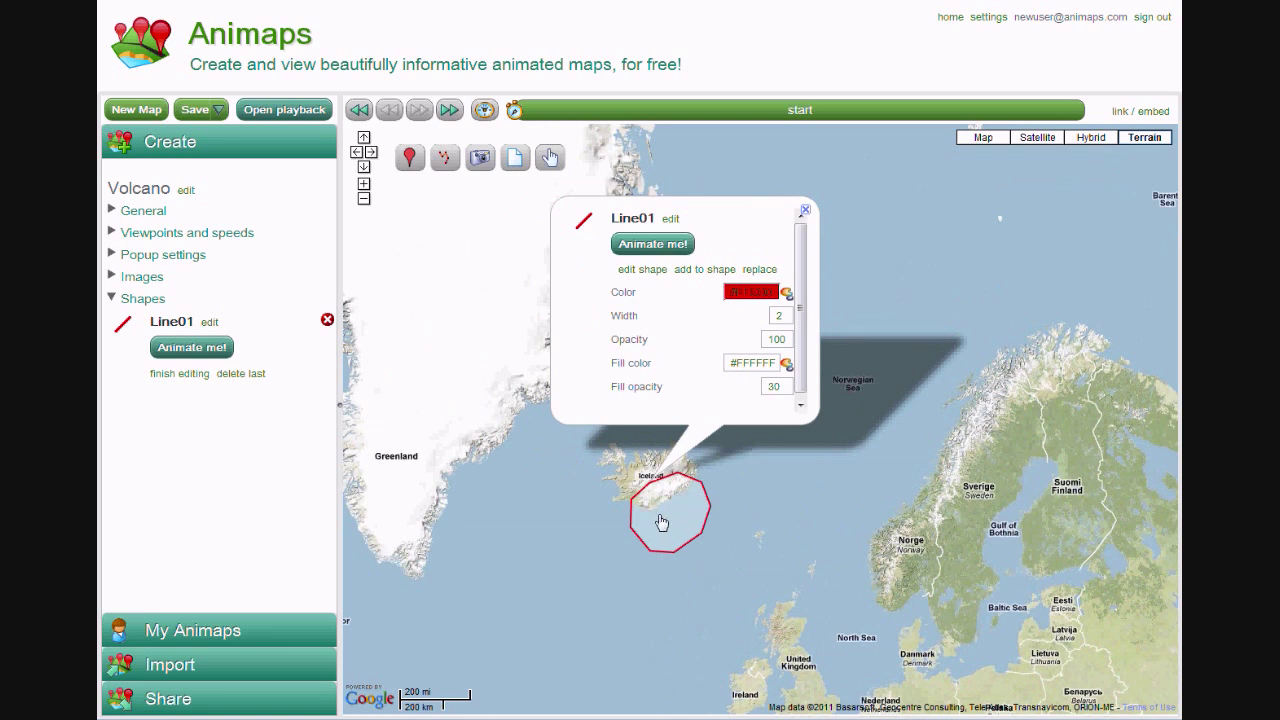
pyautogui.click(786, 293)
pyautogui.click(871, 515)
pyautogui.click(812, 548)
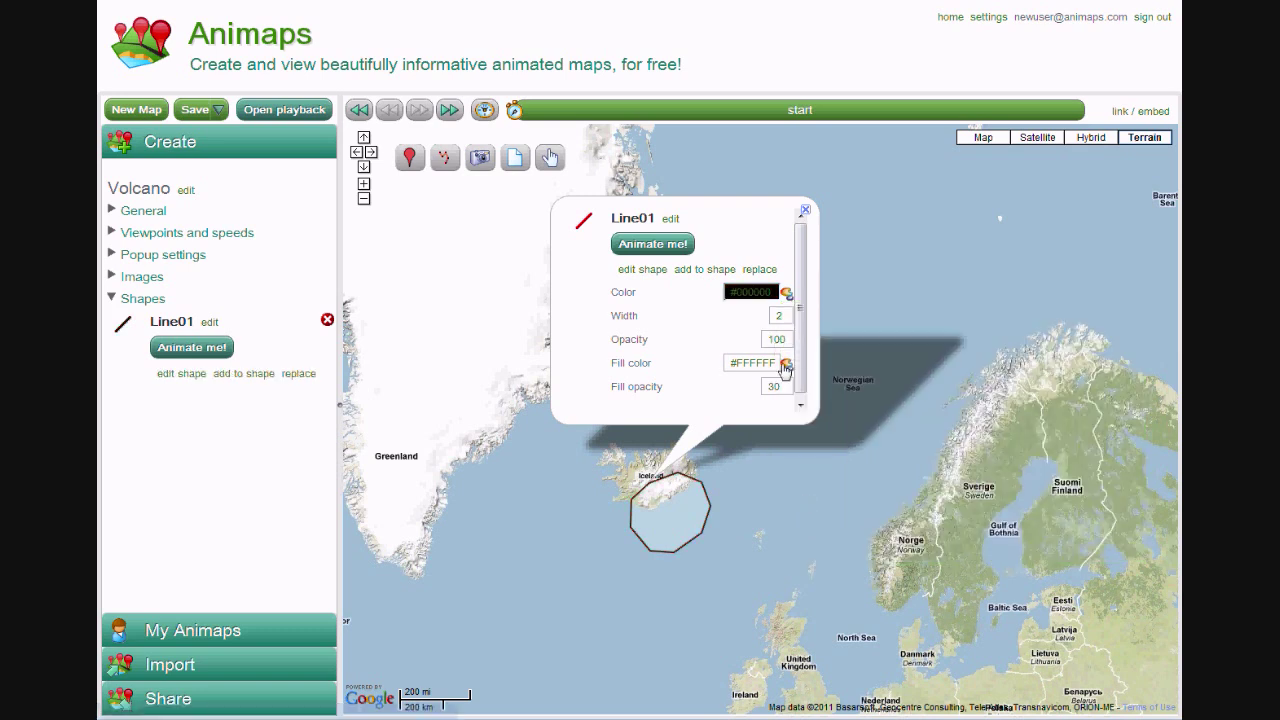
pyautogui.click(786, 364)
pyautogui.moveTo(891, 466); pyautogui.dragTo(886, 483)
pyautogui.click(813, 617)
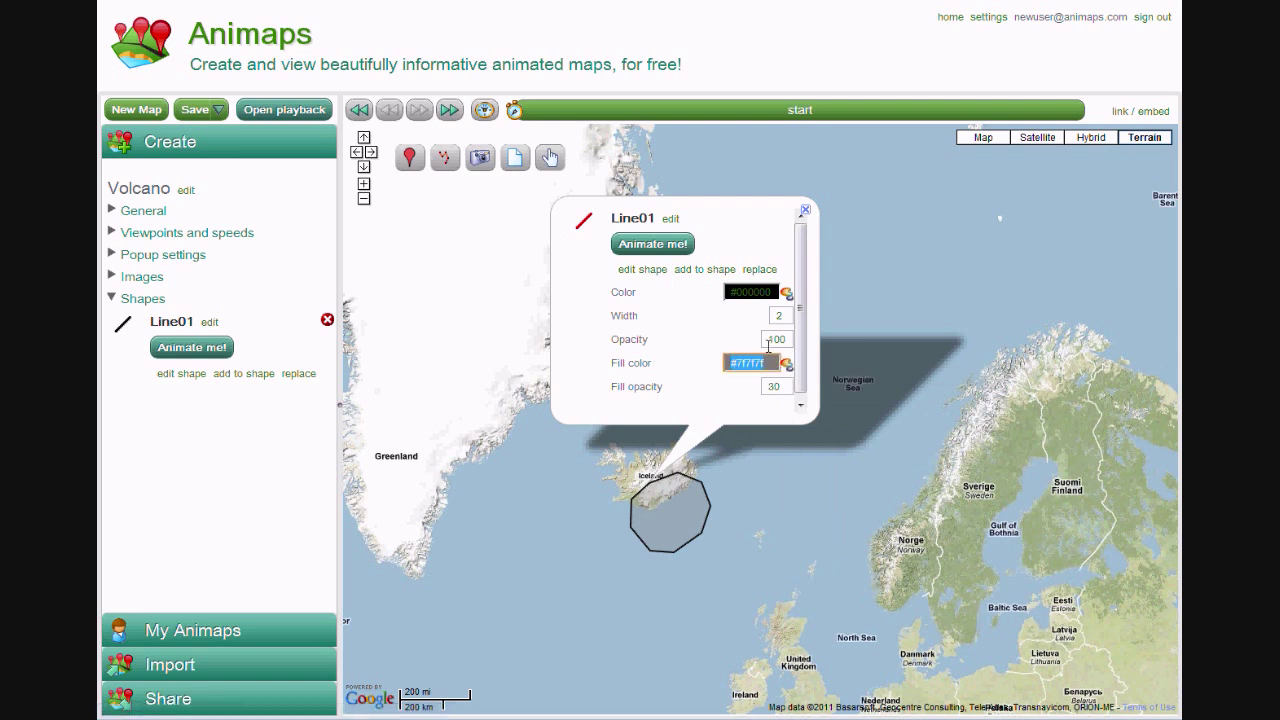
pyautogui.moveTo(776, 386); pyautogui.dragTo(731, 391)
pyautogui.write('6')
pyautogui.press('Return')
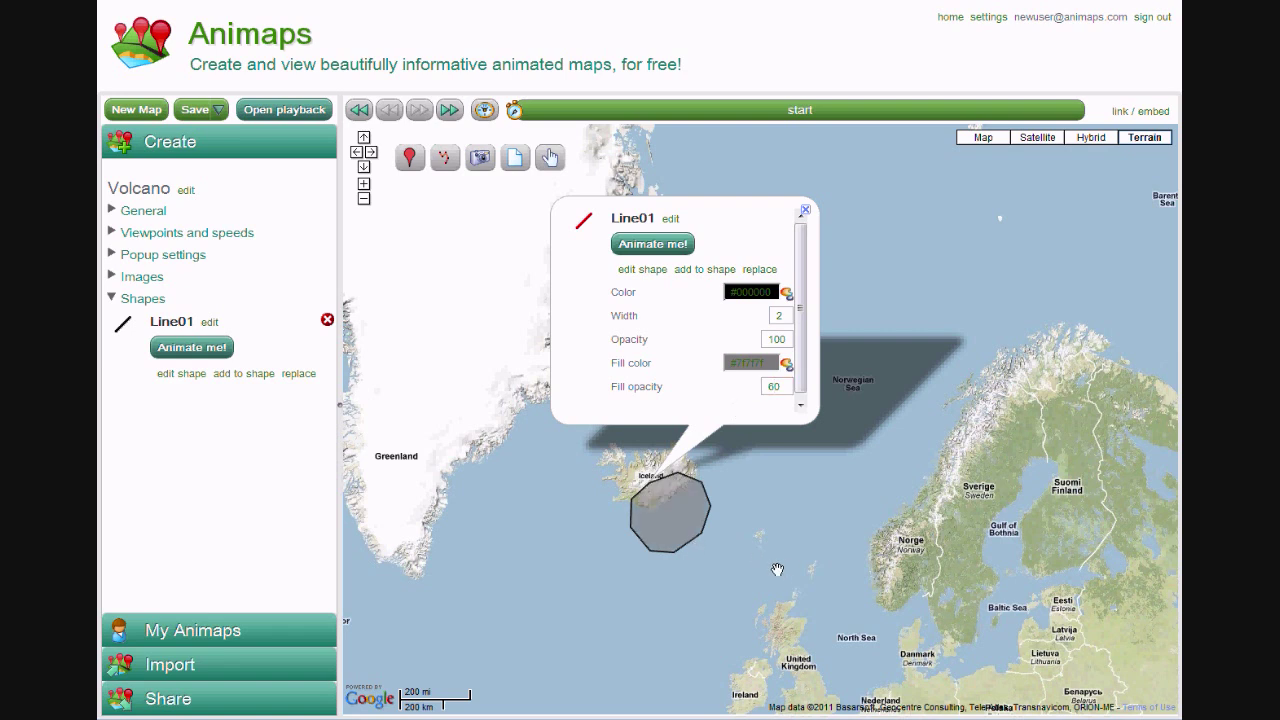
pyautogui.click(769, 540)
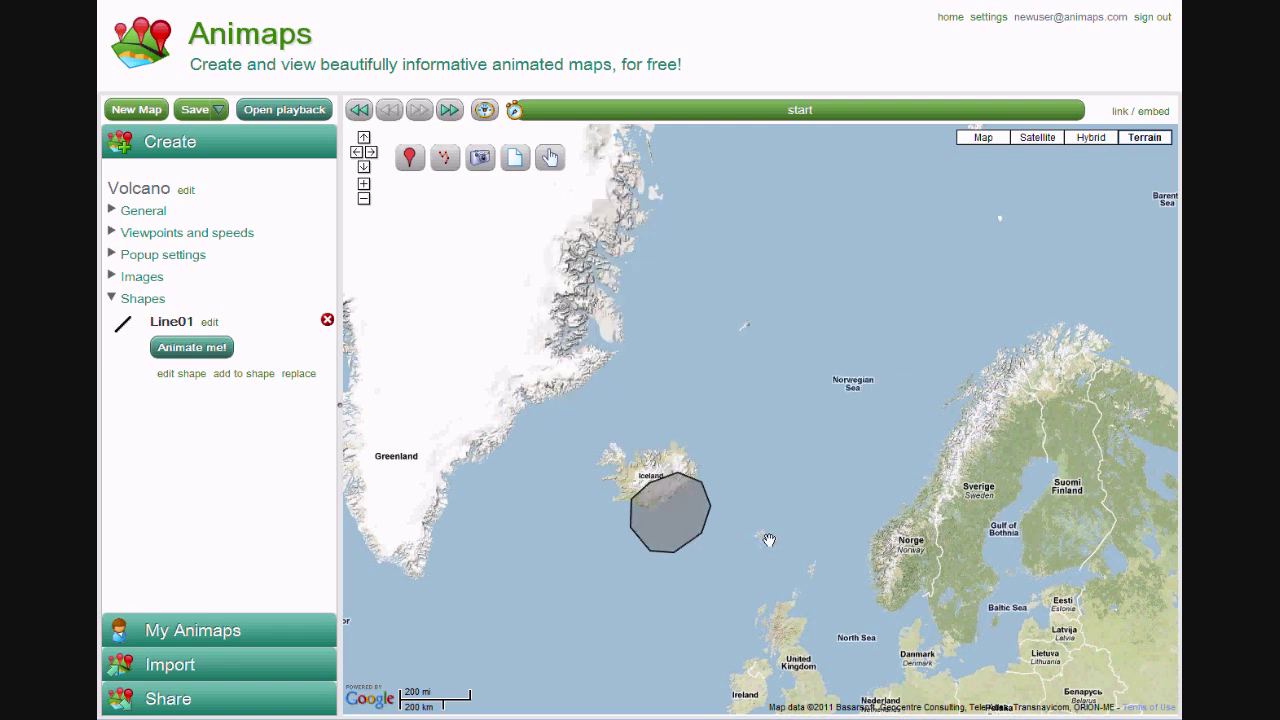
# Make Line01 animated and start reshaping it at +7.3 hours
pyautogui.click(212, 348)
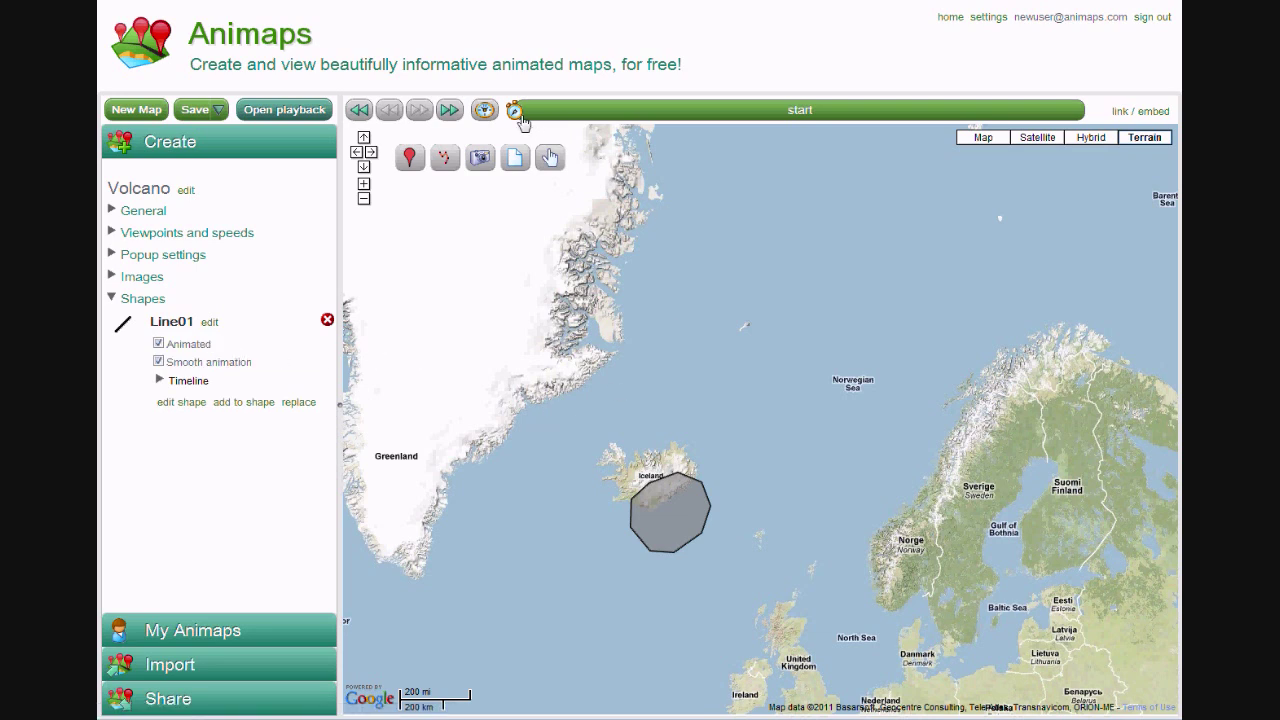
pyautogui.moveTo(513, 110); pyautogui.dragTo(687, 110)
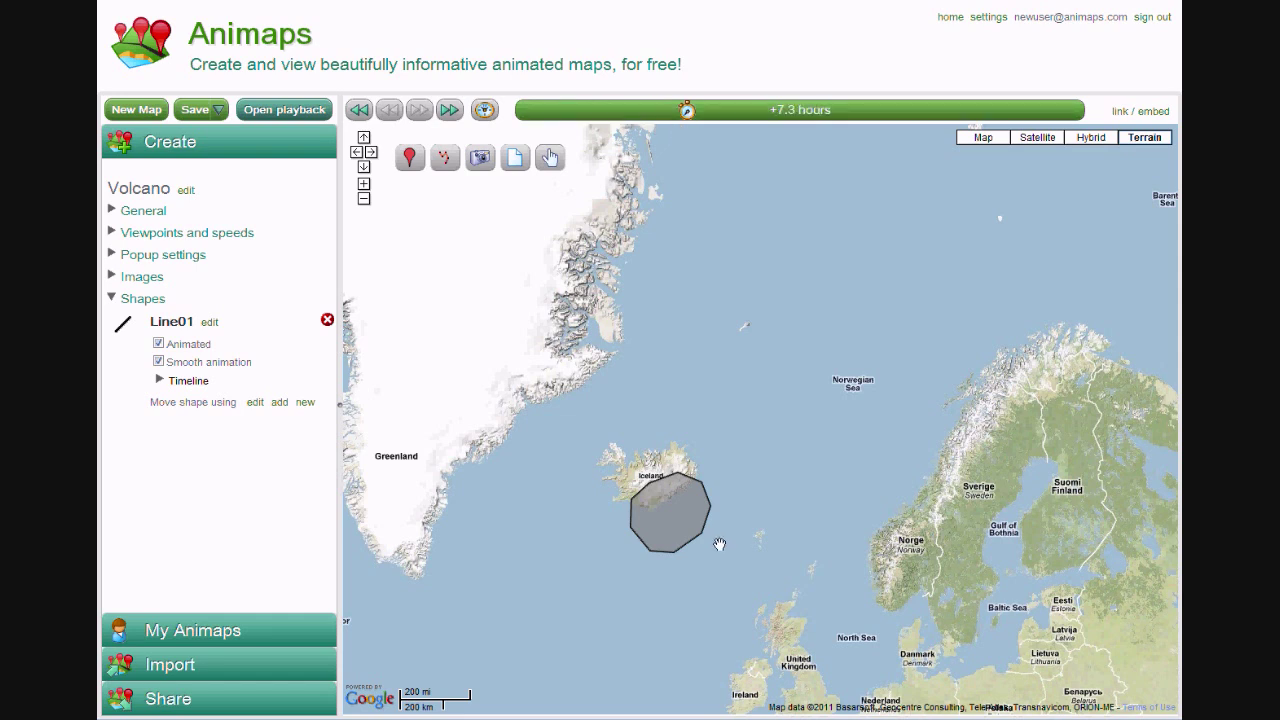
pyautogui.click(686, 529)
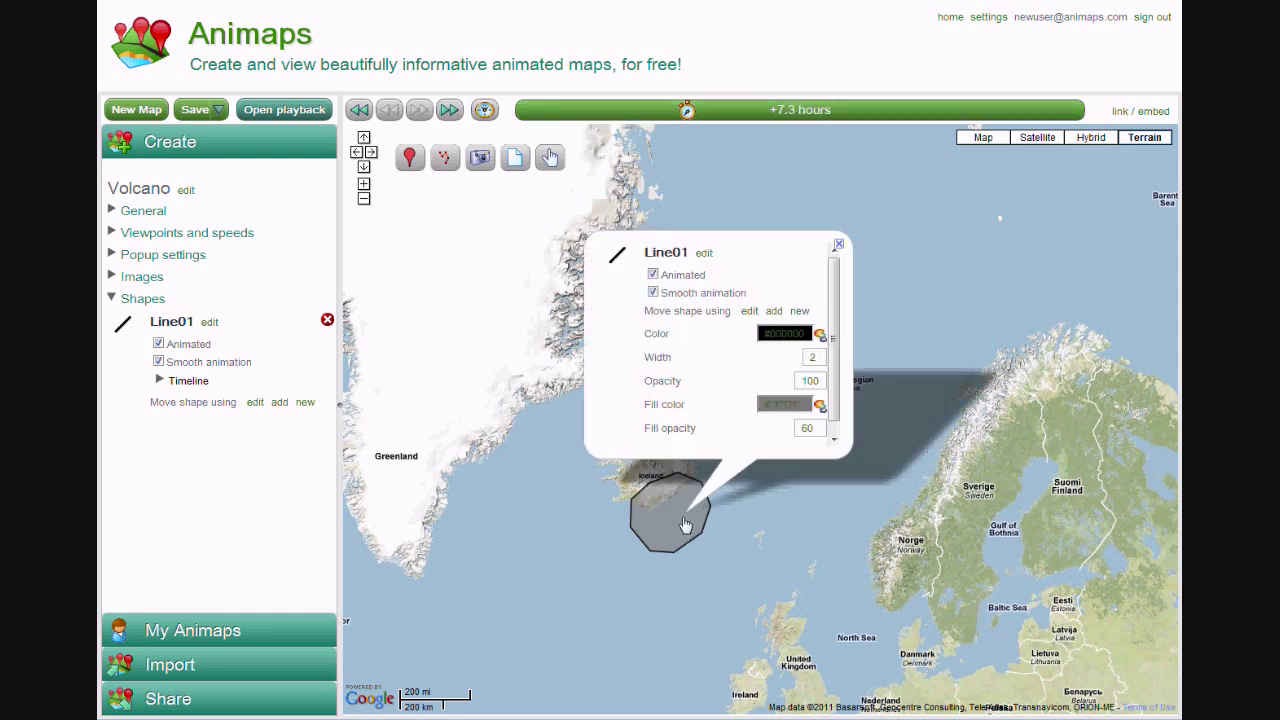
pyautogui.click(748, 310)
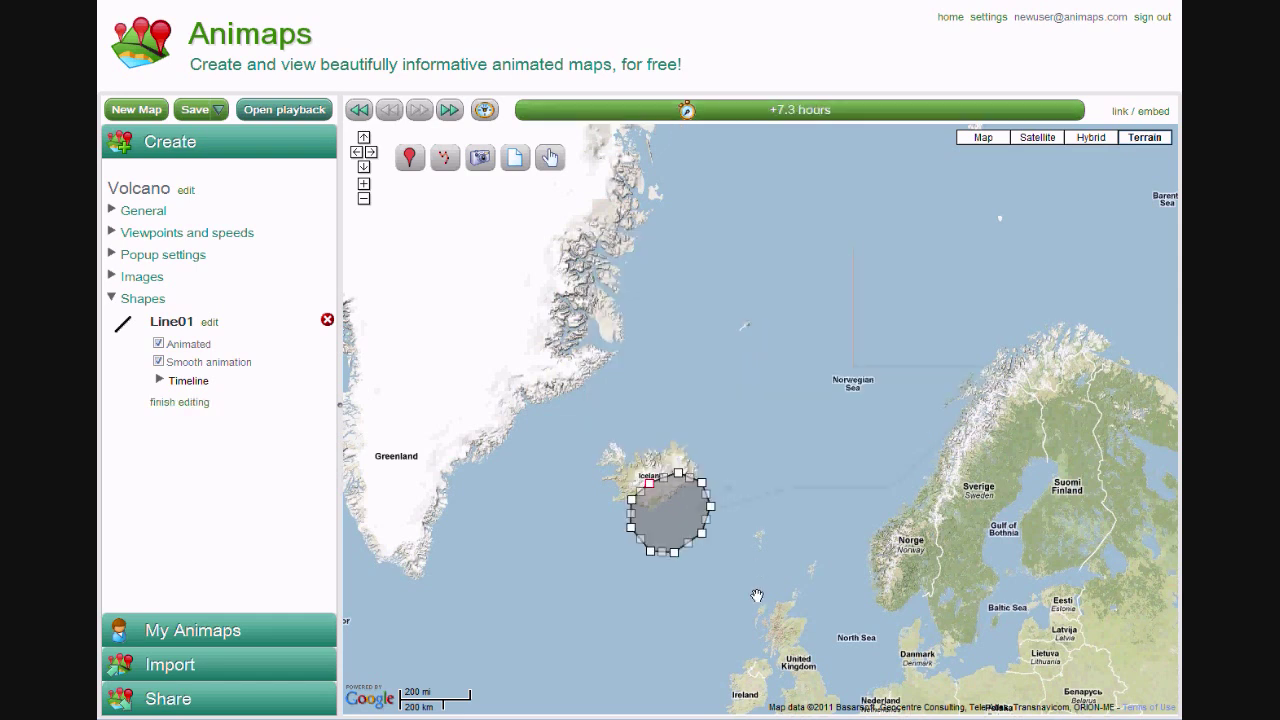
# Stretch the ash polygon south to Scotland and east to Norway, saving the +7.3 hours keyframe
pyautogui.moveTo(757, 595); pyautogui.dragTo(762, 522)
pyautogui.moveTo(668, 484); pyautogui.dragTo(686, 525)
pyautogui.moveTo(707, 463); pyautogui.dragTo(743, 564)
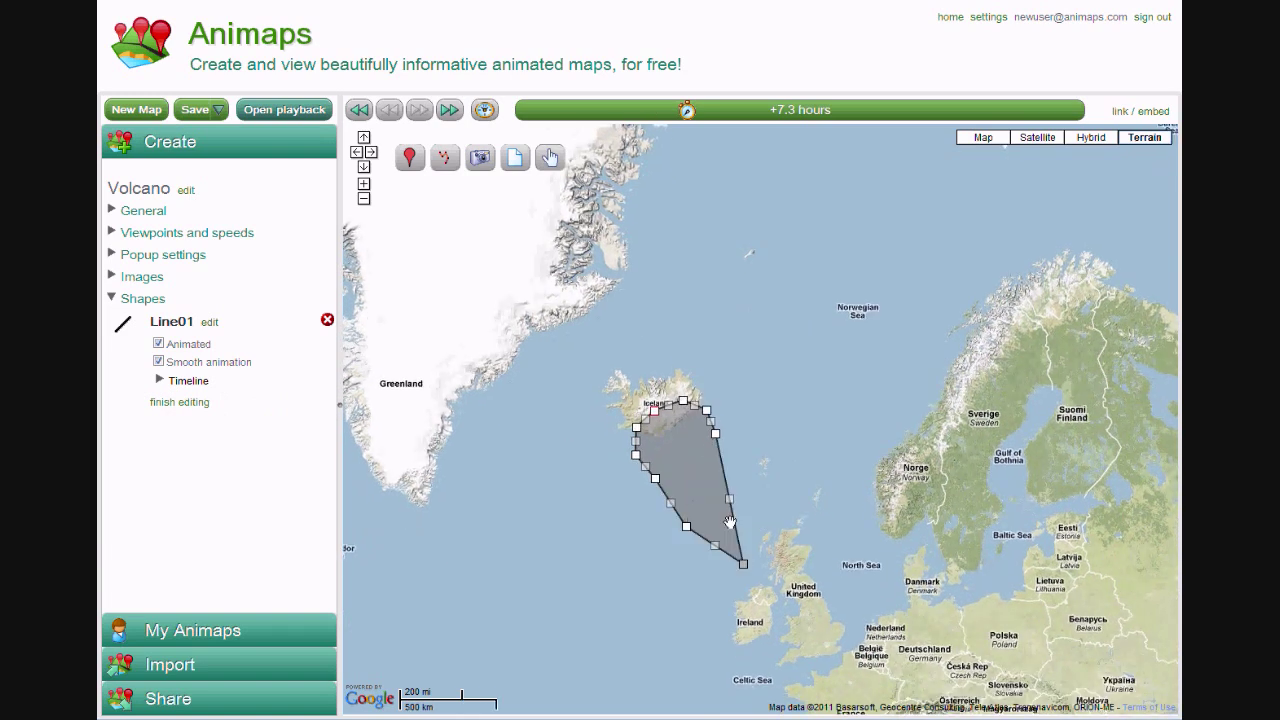
pyautogui.moveTo(715, 433); pyautogui.dragTo(822, 553)
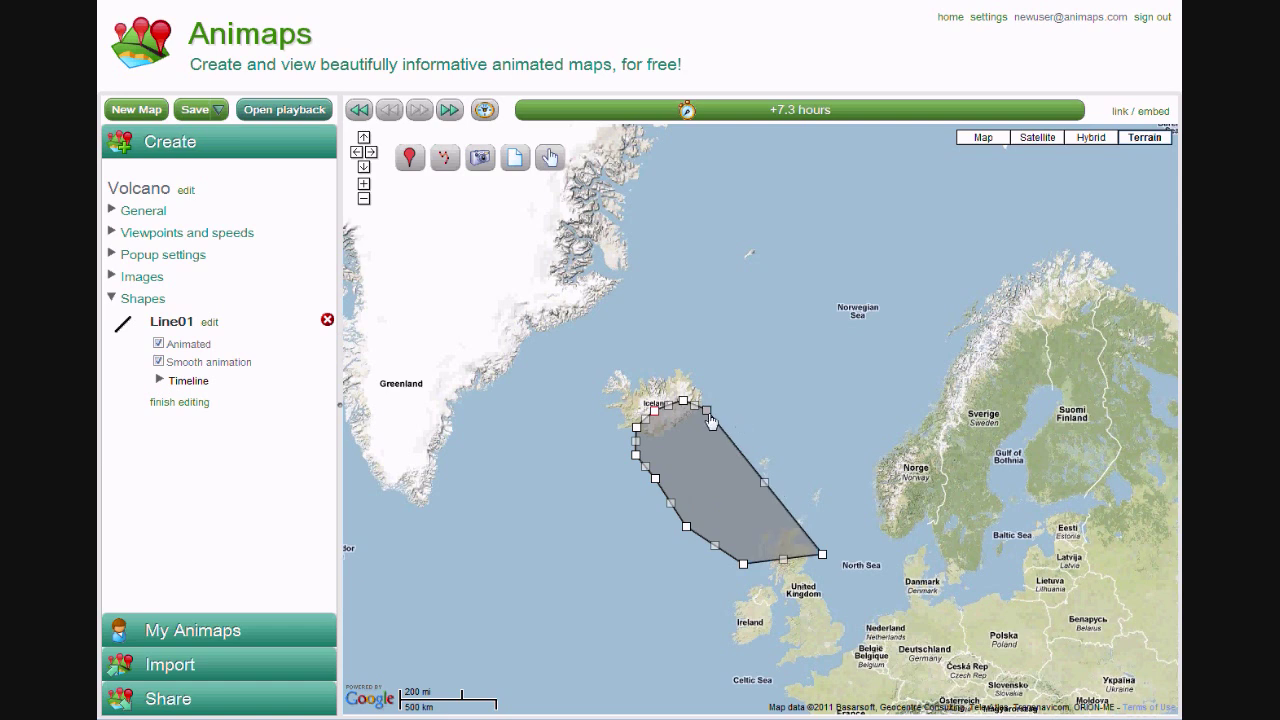
pyautogui.moveTo(706, 409); pyautogui.dragTo(730, 386)
pyautogui.moveTo(804, 430); pyautogui.dragTo(797, 384)
pyautogui.moveTo(838, 432); pyautogui.dragTo(886, 441)
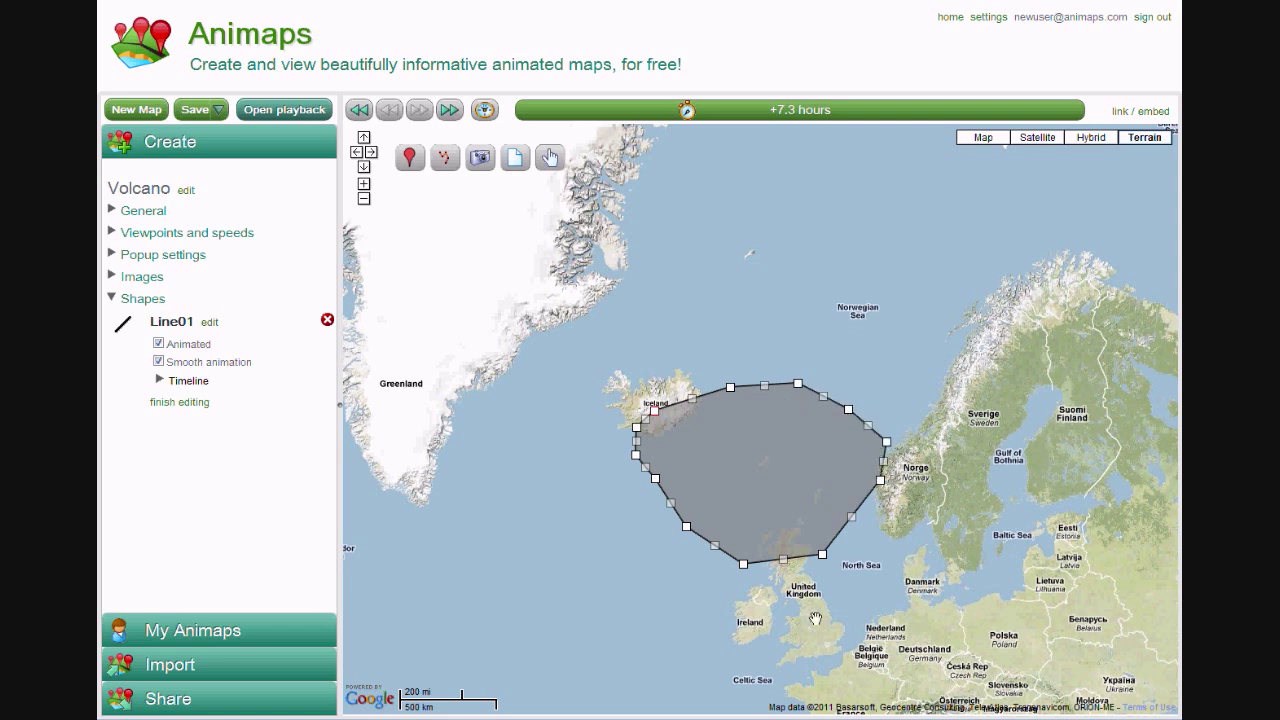
pyautogui.click(766, 486)
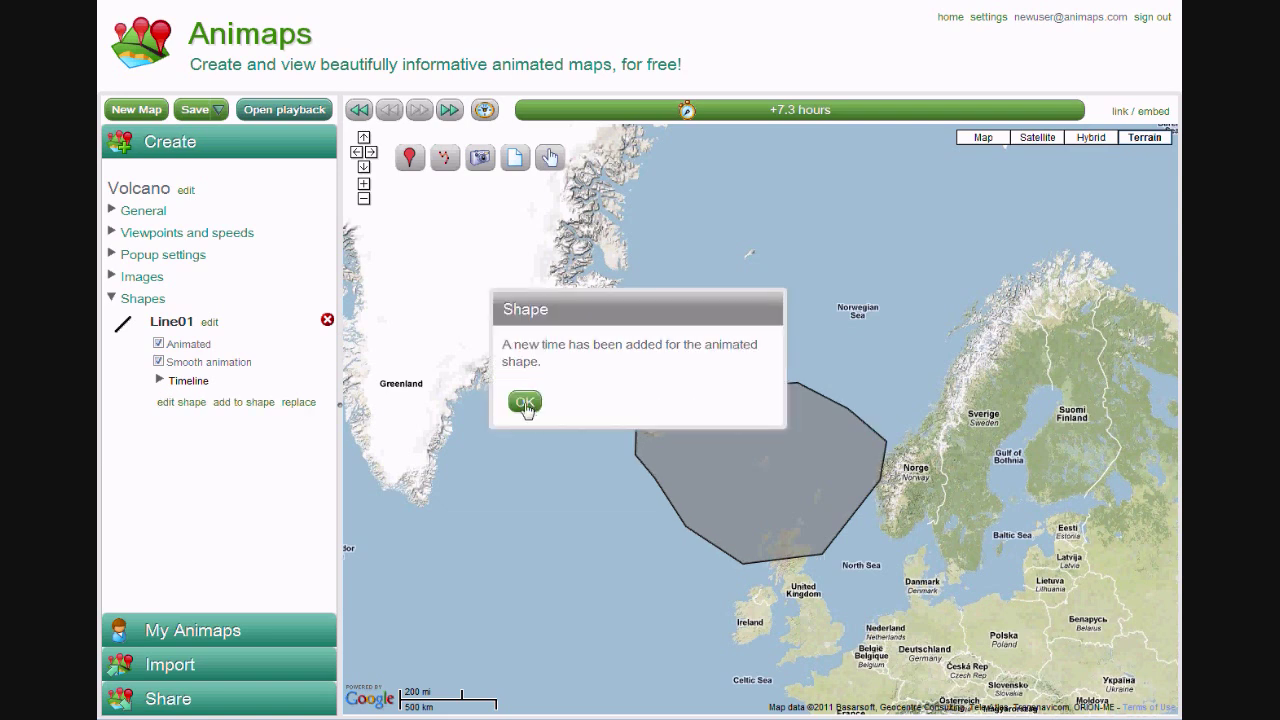
pyautogui.click(526, 403)
# Advance the timeline to about +11 hours with more of Europe in view
pyautogui.moveTo(687, 112); pyautogui.dragTo(798, 122)
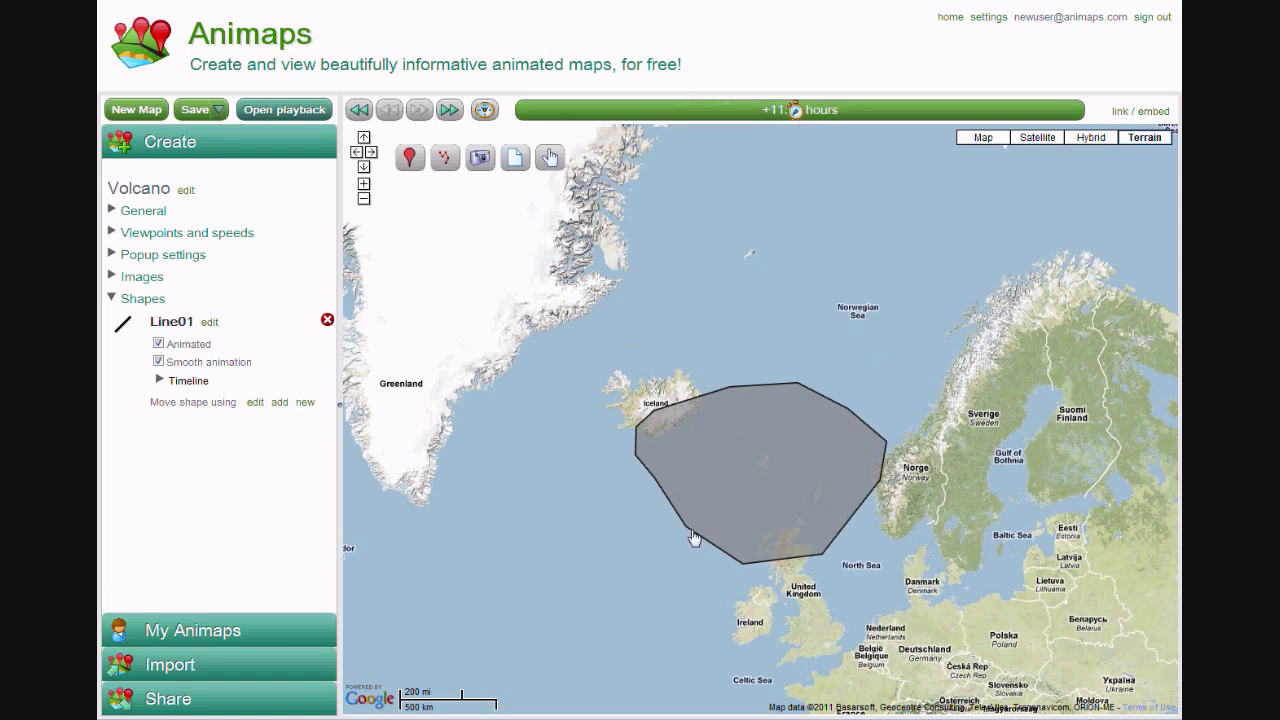
pyautogui.moveTo(666, 600); pyautogui.dragTo(599, 426)
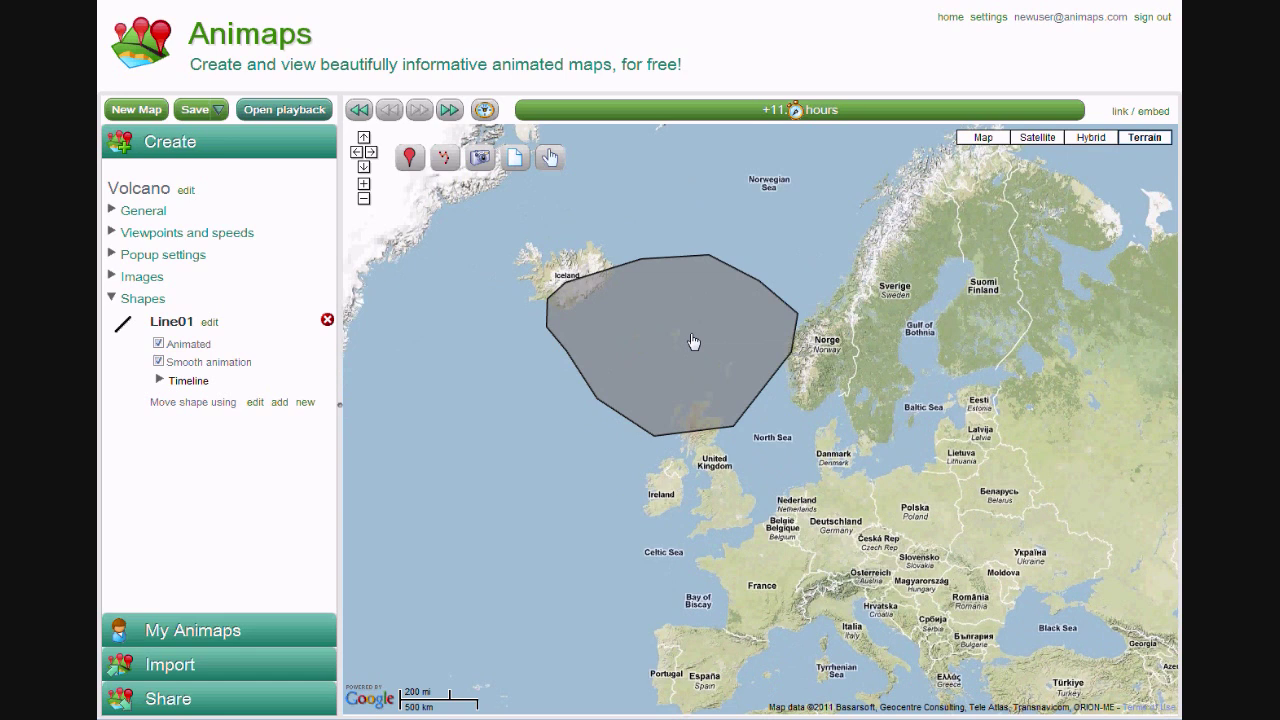
pyautogui.click(691, 340)
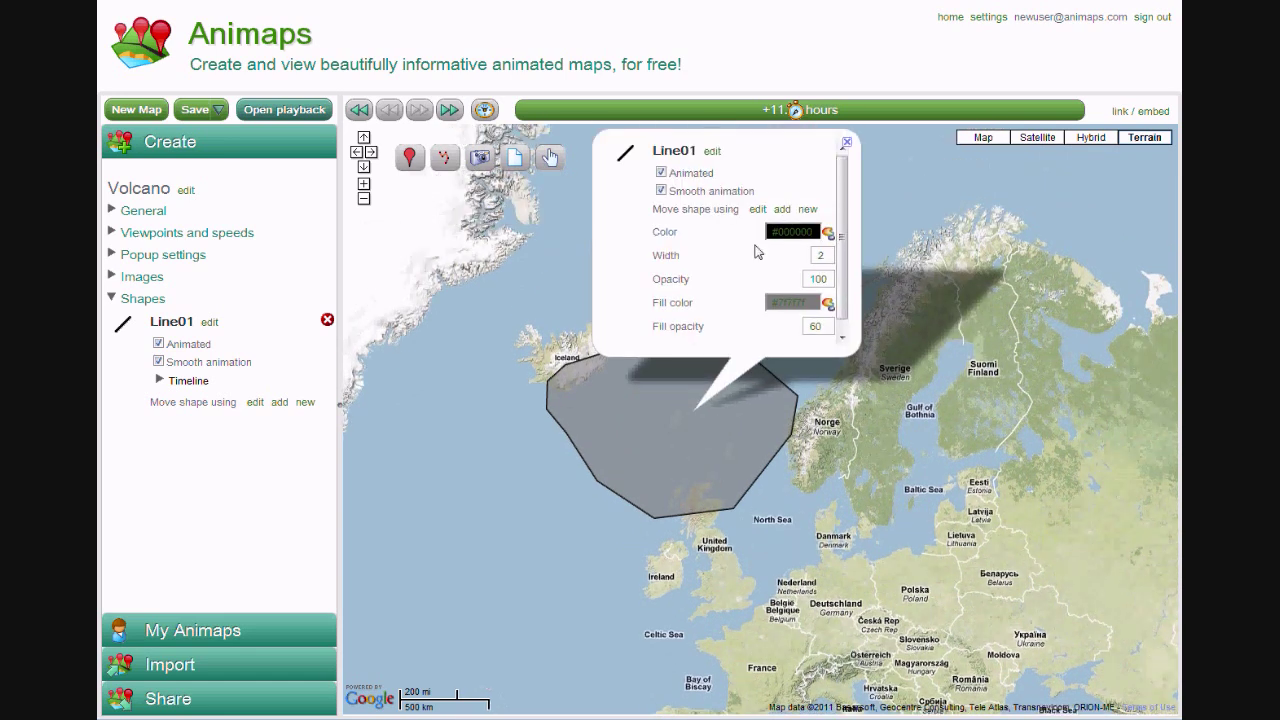
# Start a new Line01 outline from Iceland south past Ireland, across France and Germany to Lithuania
pyautogui.click(808, 211)
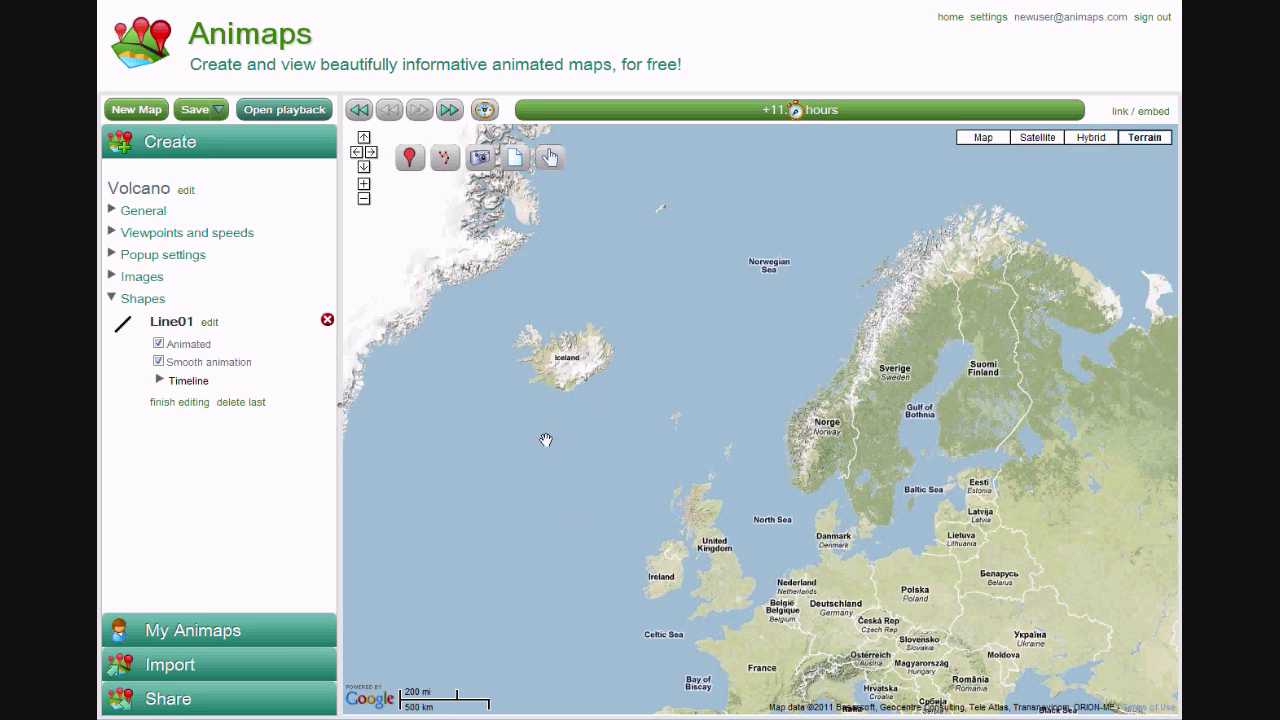
pyautogui.click(570, 373)
pyautogui.click(562, 394)
pyautogui.click(562, 432)
pyautogui.click(565, 499)
pyautogui.click(592, 546)
pyautogui.click(632, 586)
pyautogui.click(705, 633)
pyautogui.click(762, 644)
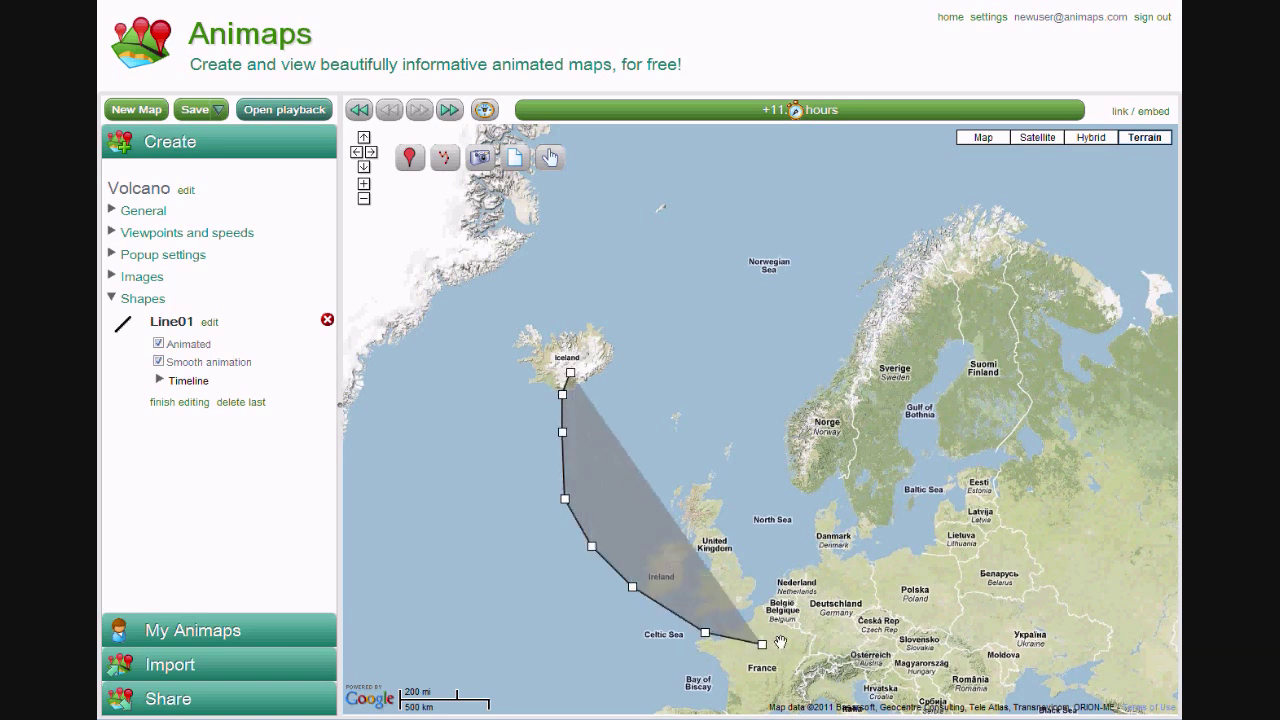
pyautogui.click(825, 631)
pyautogui.click(879, 602)
pyautogui.click(906, 572)
pyautogui.click(940, 531)
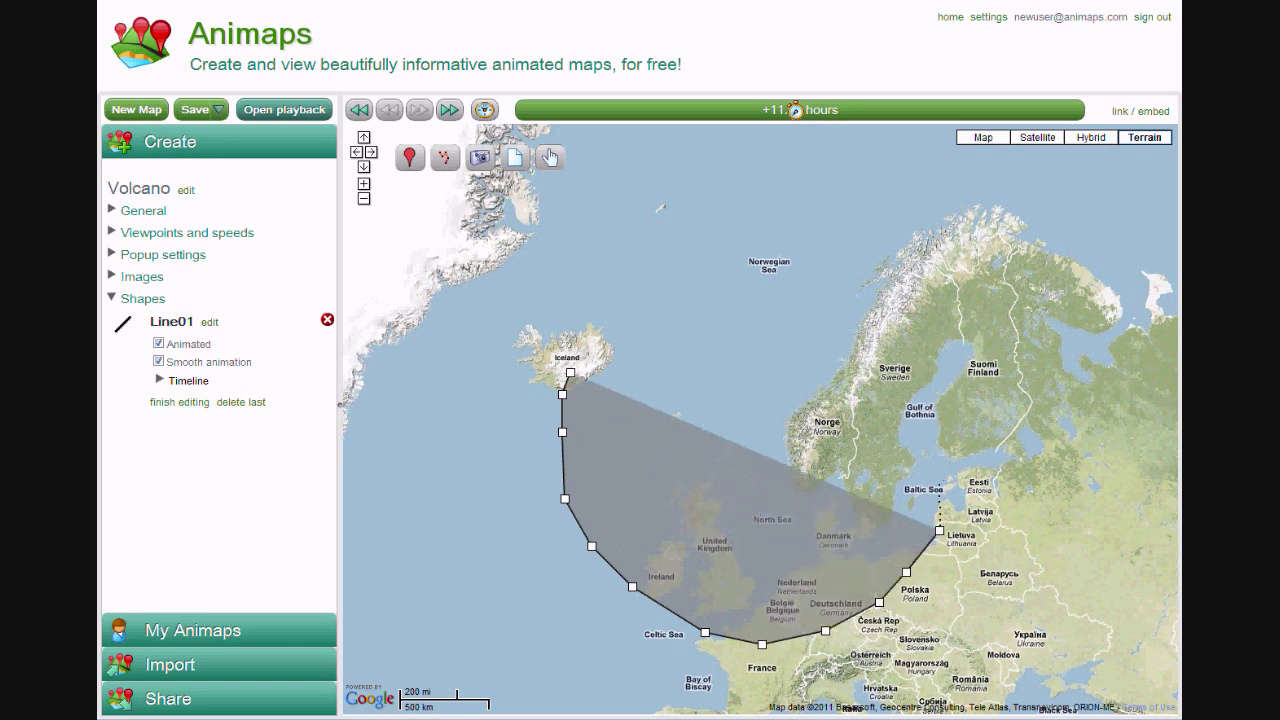
# Carry the outline up the Baltic, across Sweden and Norway, closing it back at Iceland
pyautogui.click(938, 473)
pyautogui.click(941, 433)
pyautogui.click(943, 396)
pyautogui.click(909, 368)
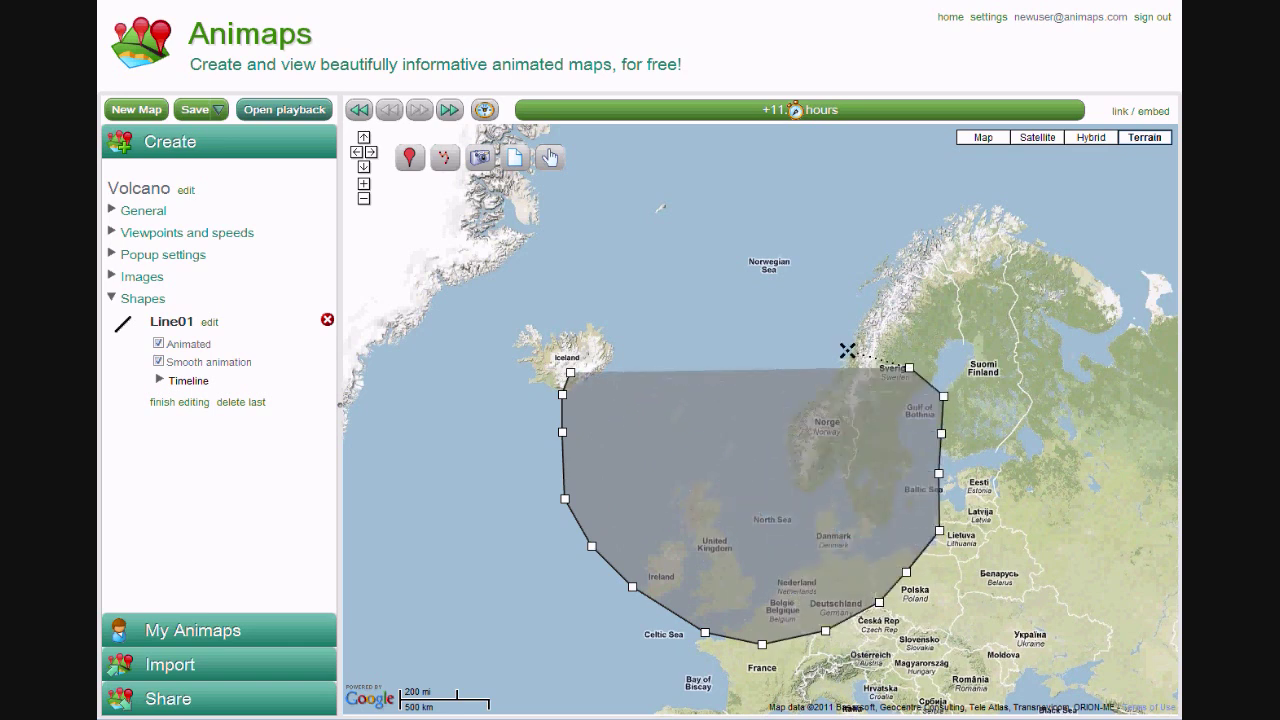
pyautogui.click(847, 351)
pyautogui.click(782, 344)
pyautogui.click(721, 412)
pyautogui.click(679, 404)
pyautogui.click(639, 388)
pyautogui.click(614, 364)
pyautogui.click(590, 360)
pyautogui.click(570, 373)
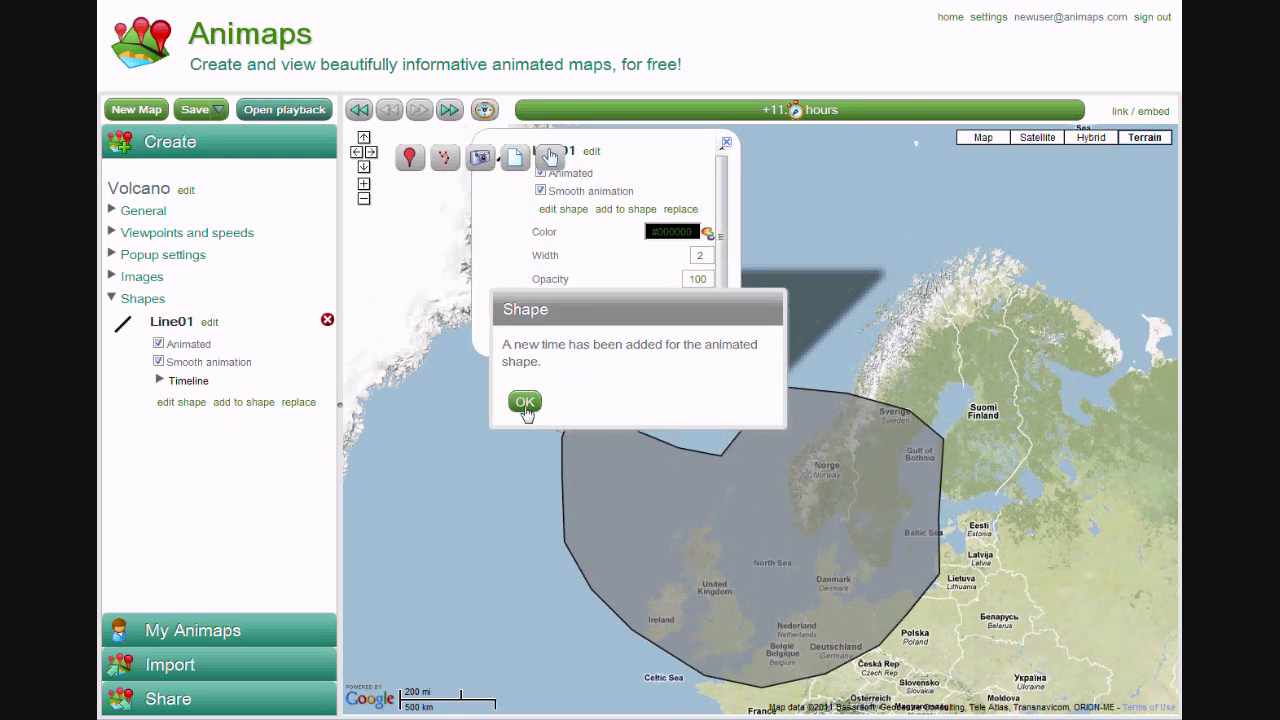
pyautogui.click(525, 402)
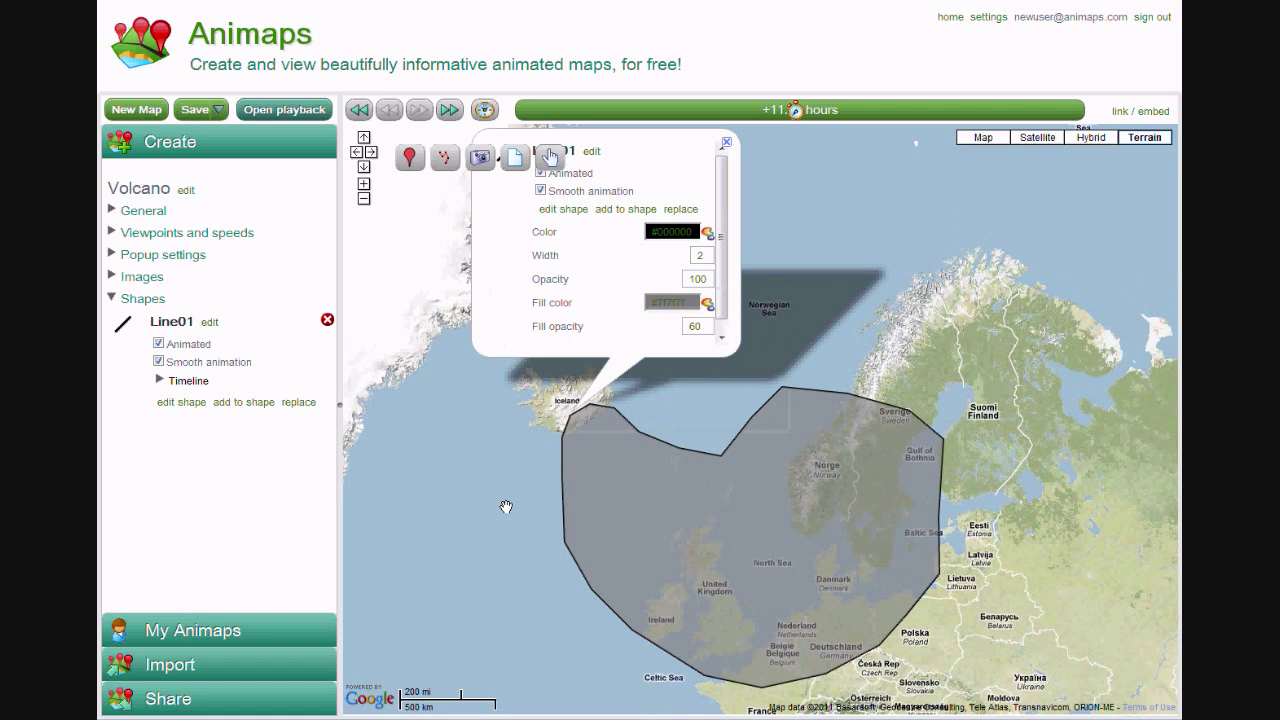
# Drag the four northern vertices down to Norway's south coast and the Baltic, uncovering Scandinavia
pyautogui.click(632, 218)
pyautogui.moveTo(540, 626); pyautogui.dragTo(526, 564)
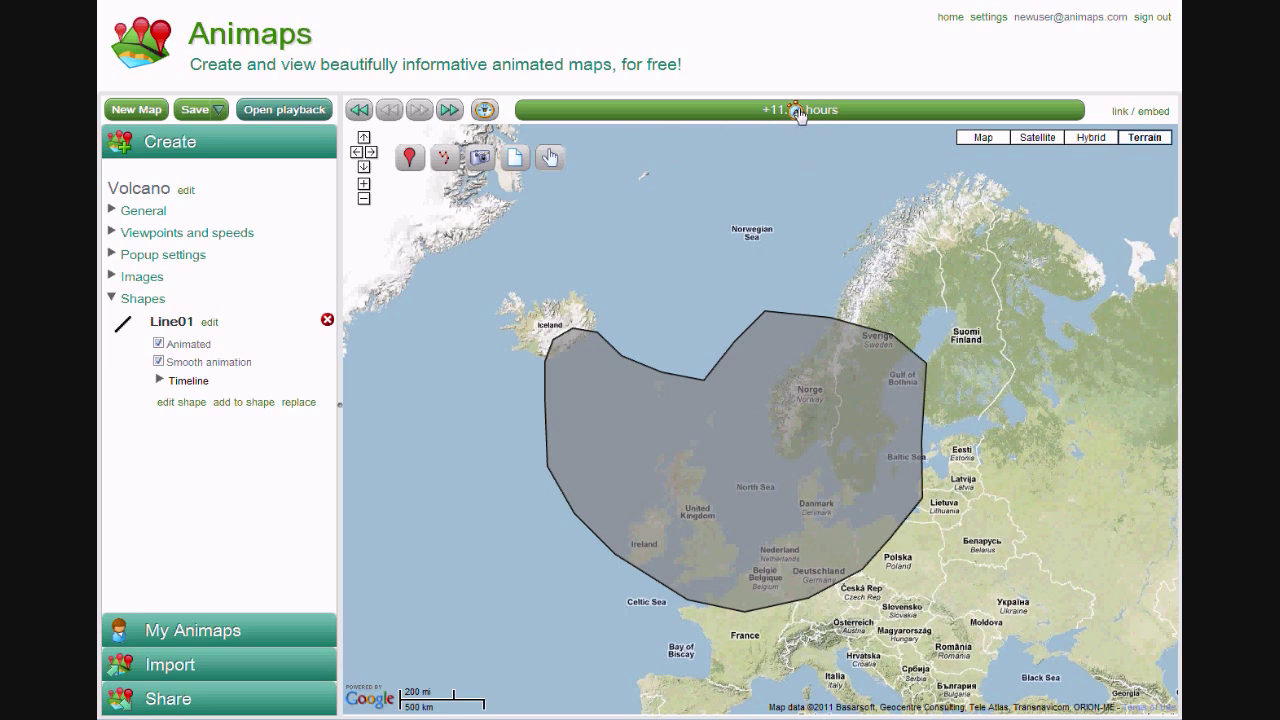
pyautogui.click(798, 112)
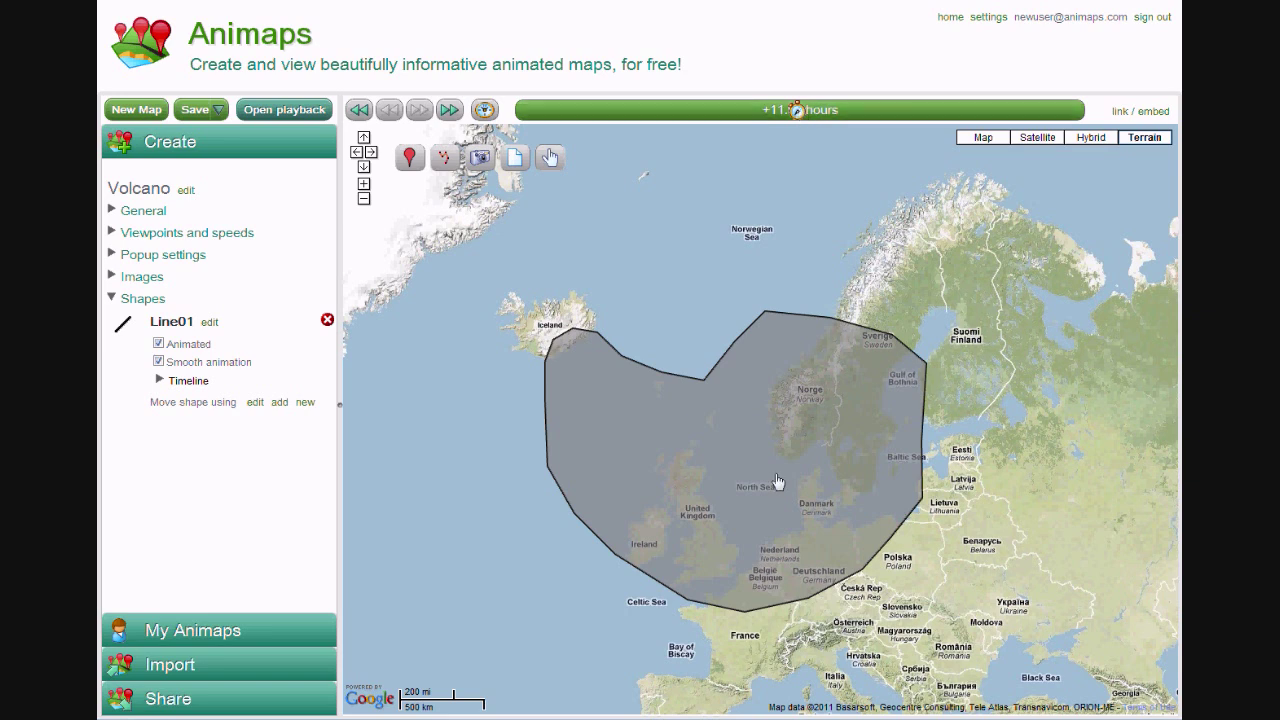
pyautogui.click(776, 481)
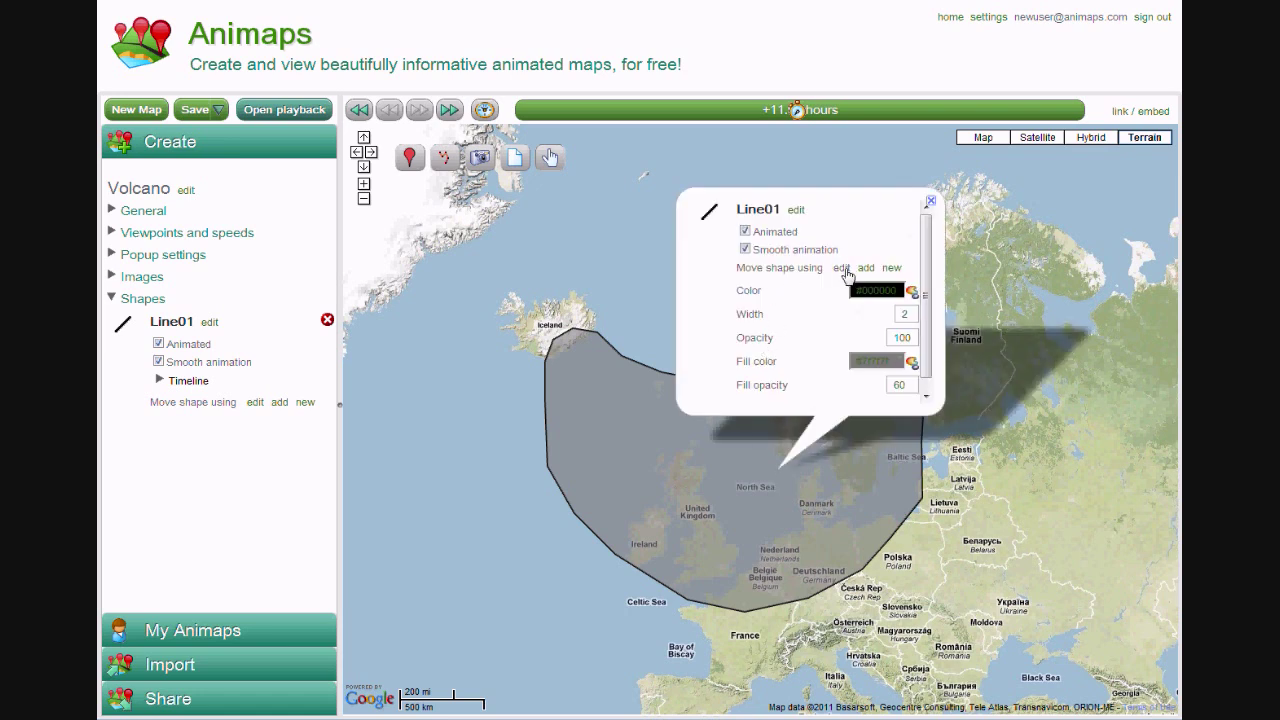
pyautogui.click(841, 268)
pyautogui.moveTo(765, 312); pyautogui.dragTo(739, 400)
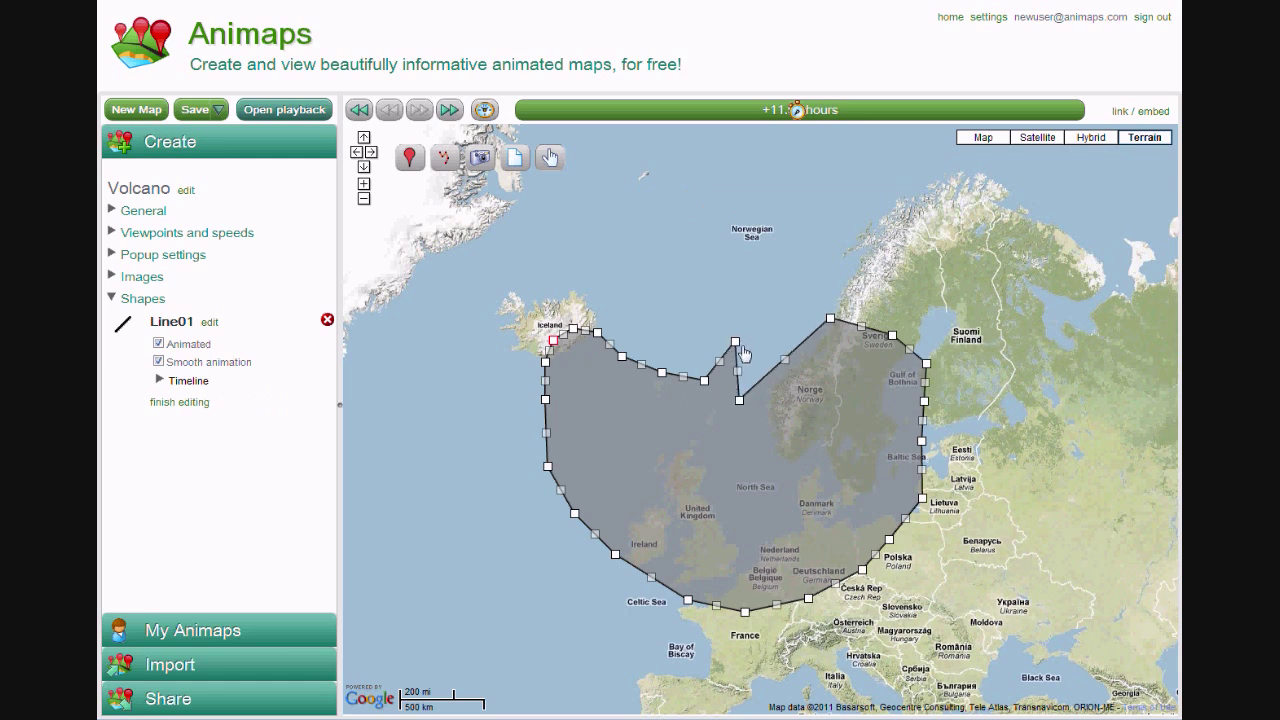
pyautogui.moveTo(830, 318); pyautogui.dragTo(767, 421)
pyautogui.moveTo(892, 335); pyautogui.dragTo(800, 435)
pyautogui.moveTo(927, 367); pyautogui.dragTo(865, 466)
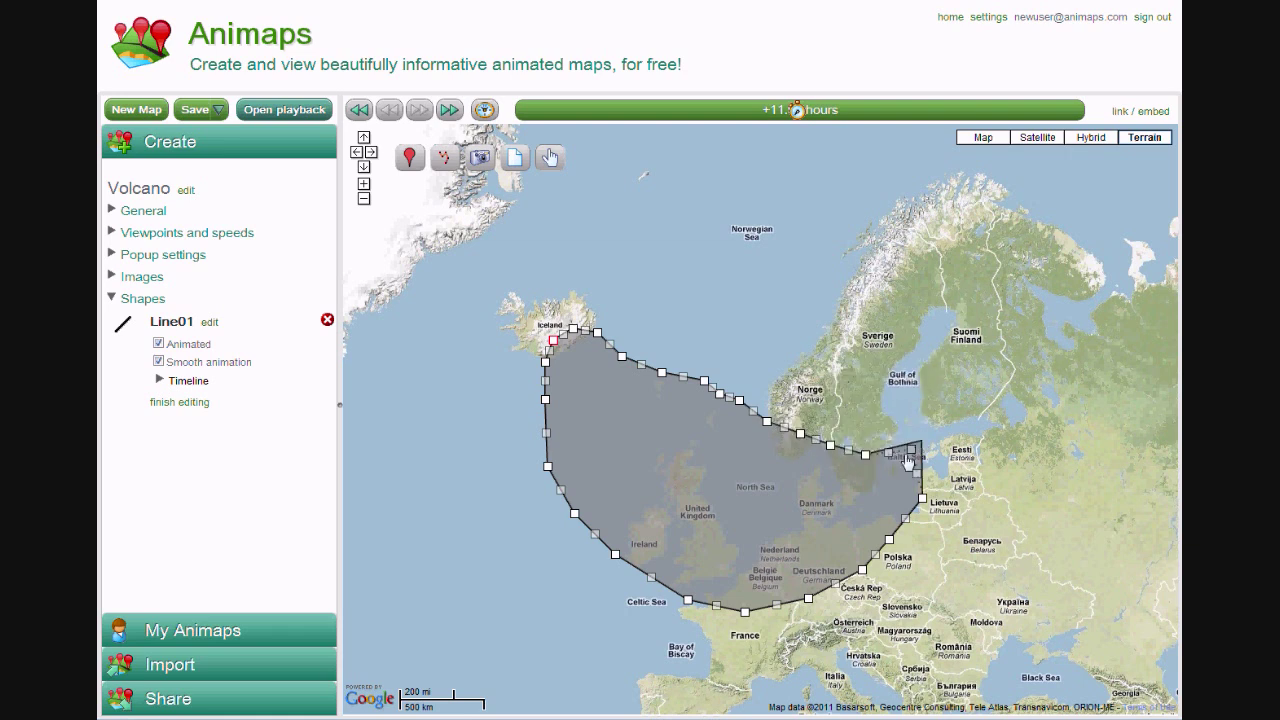
pyautogui.doubleClick(705, 484)
pyautogui.click(523, 401)
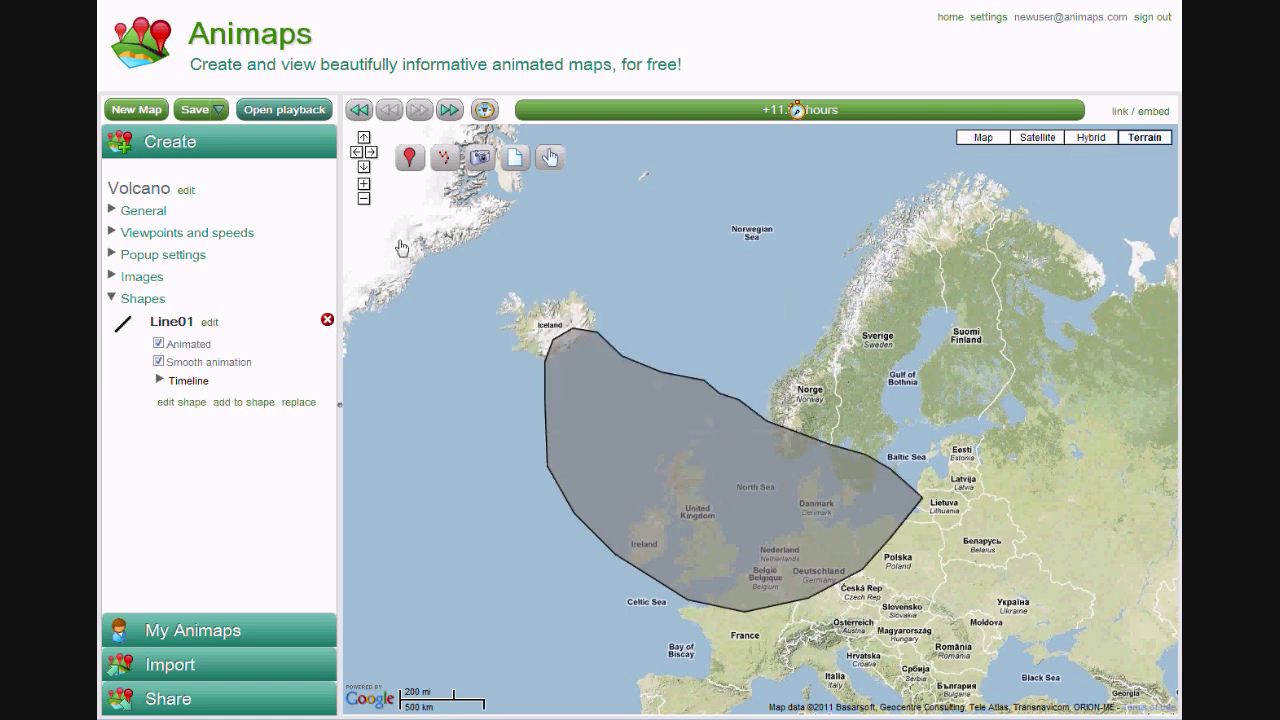
# Draw Line02 along Norway's coast, up the Baltic and Finland's coast, and back over Sweden
pyautogui.click(707, 378)
pyautogui.click(733, 393)
pyautogui.click(763, 415)
pyautogui.click(787, 428)
pyautogui.click(828, 440)
pyautogui.click(859, 453)
pyautogui.click(883, 466)
pyautogui.click(920, 489)
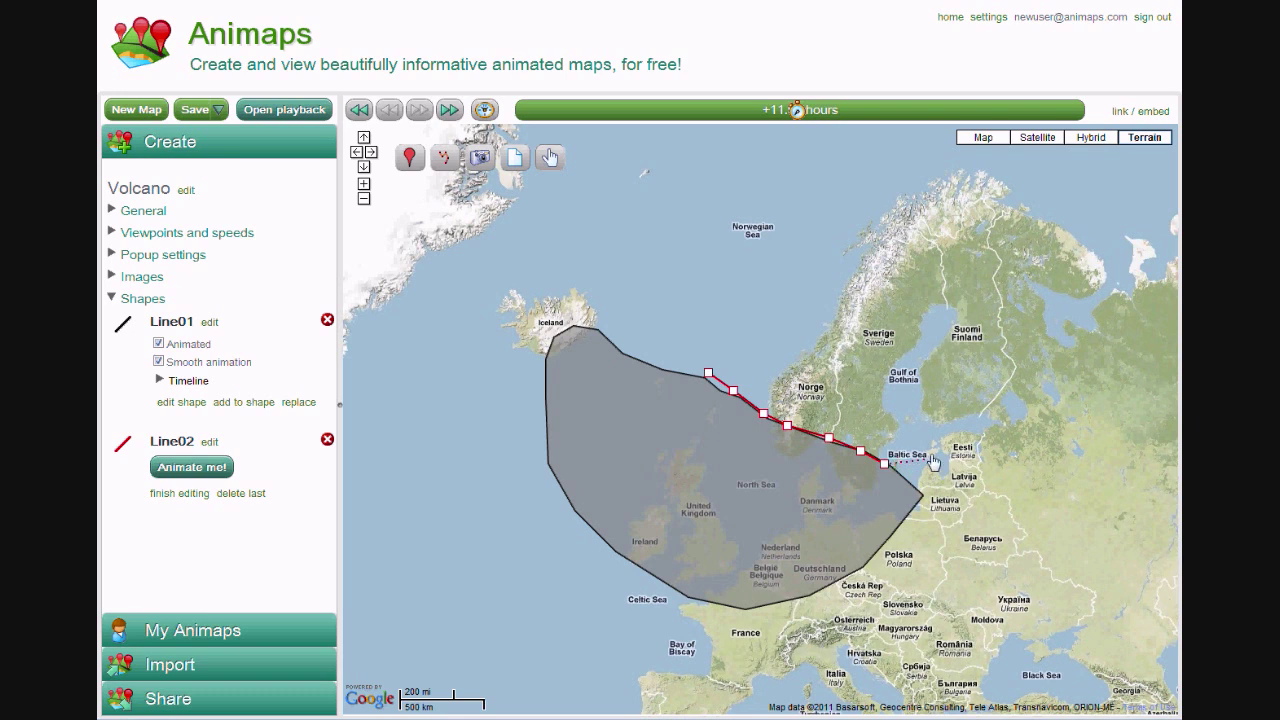
pyautogui.click(930, 451)
pyautogui.click(943, 393)
pyautogui.click(925, 359)
pyautogui.click(908, 316)
pyautogui.click(860, 306)
pyautogui.click(825, 302)
pyautogui.click(787, 316)
pyautogui.click(762, 340)
pyautogui.click(726, 354)
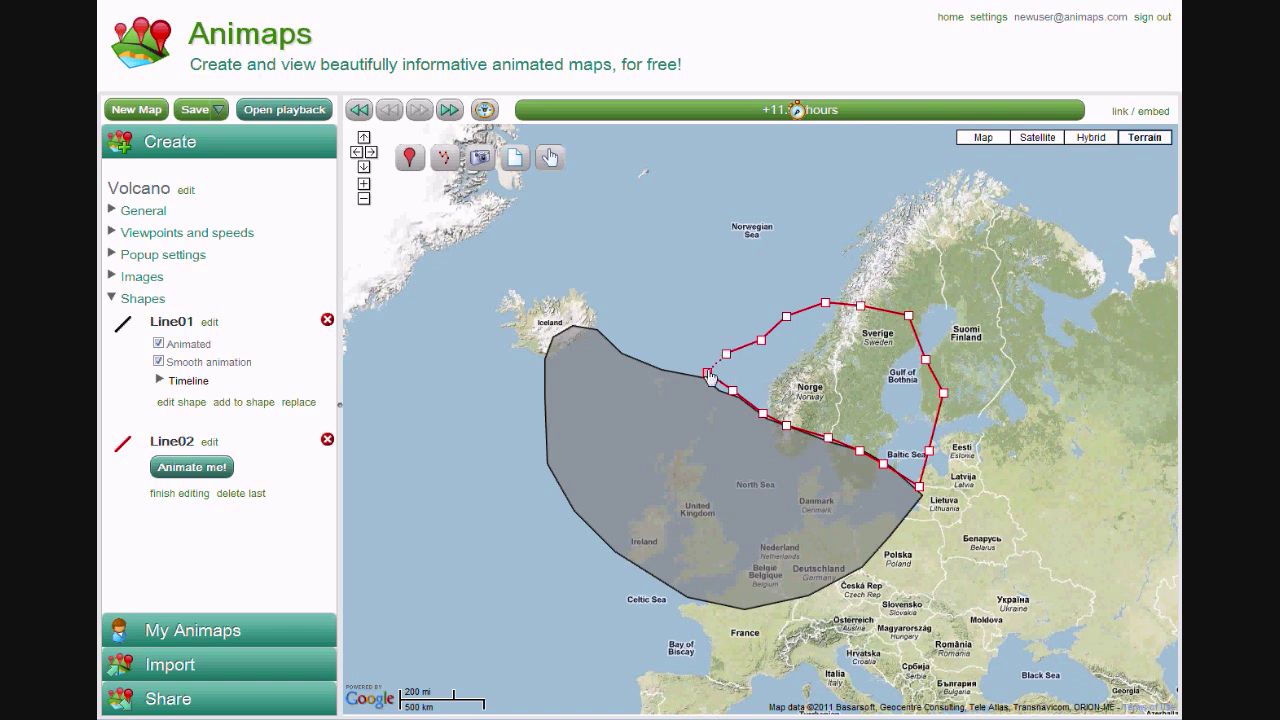
pyautogui.click(707, 373)
# Give Line02 #7f7f7f fill at 60 opacity and a black outline, and make it animated
pyautogui.moveTo(837, 297); pyautogui.dragTo(752, 296)
pyautogui.write('#7f7f7f')
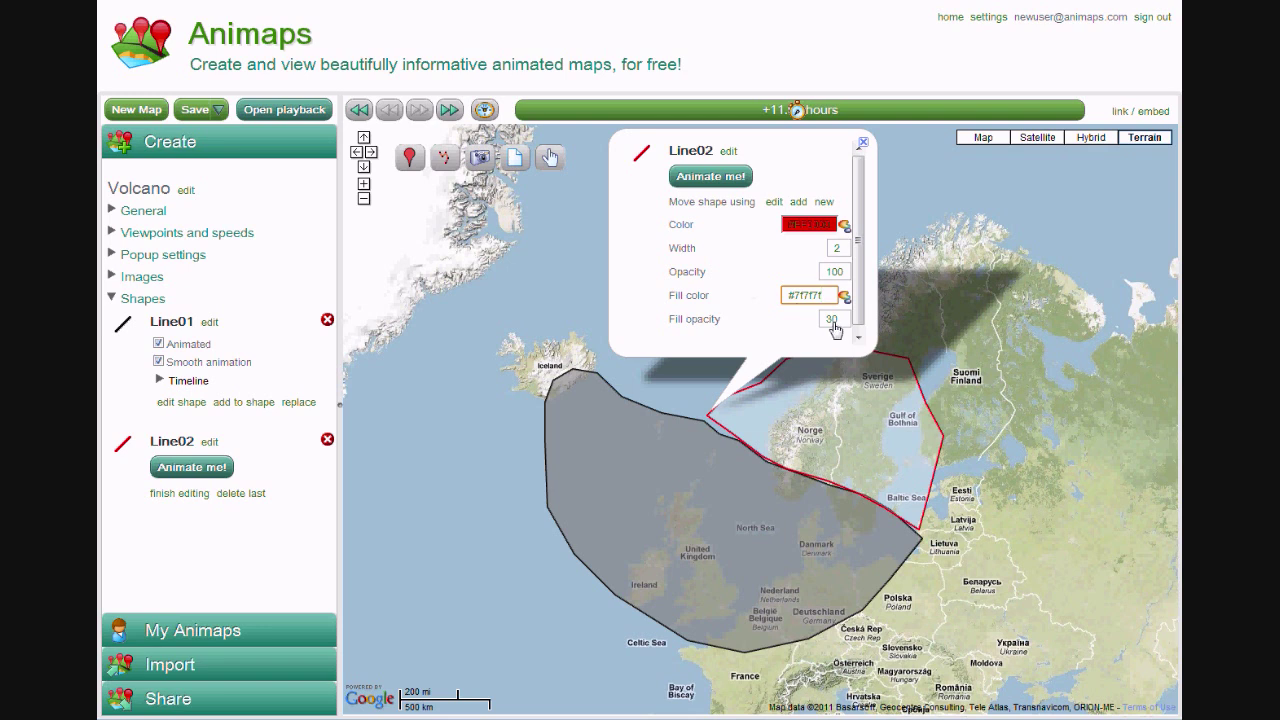
pyautogui.doubleClick(831, 319)
pyautogui.write('60')
pyautogui.click(843, 227)
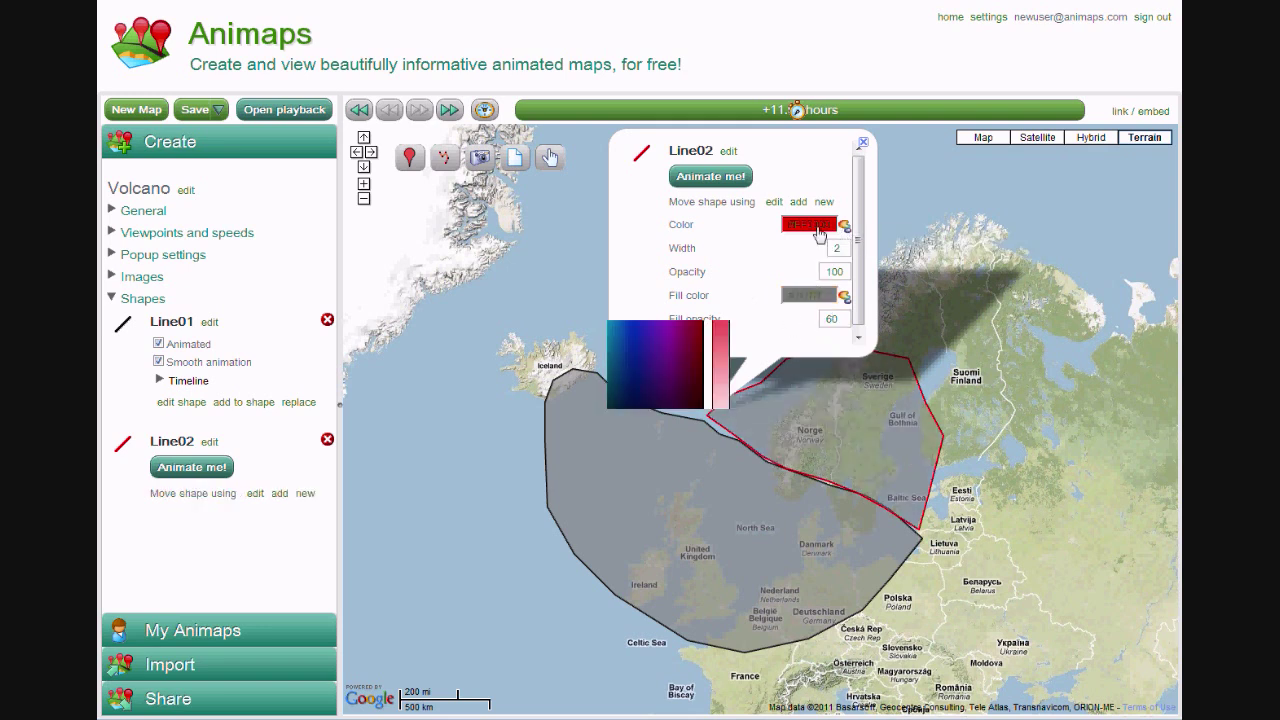
pyautogui.click(577, 448)
pyautogui.click(519, 481)
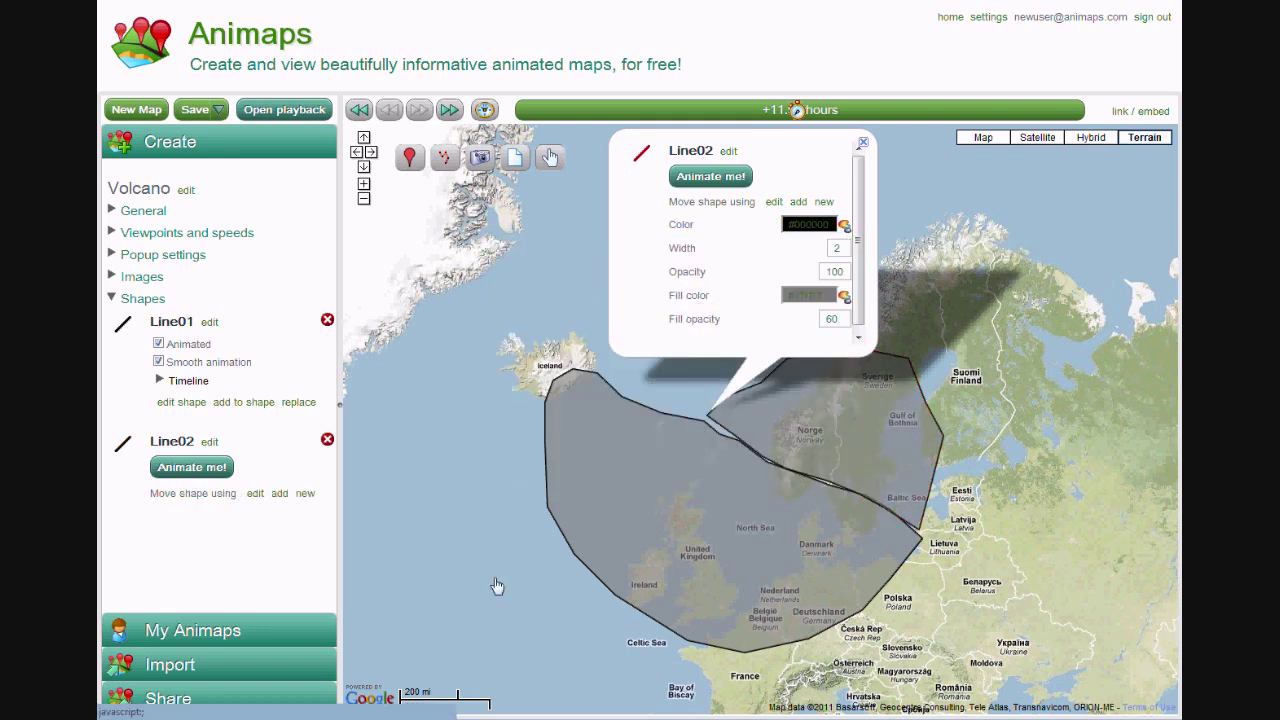
pyautogui.click(563, 309)
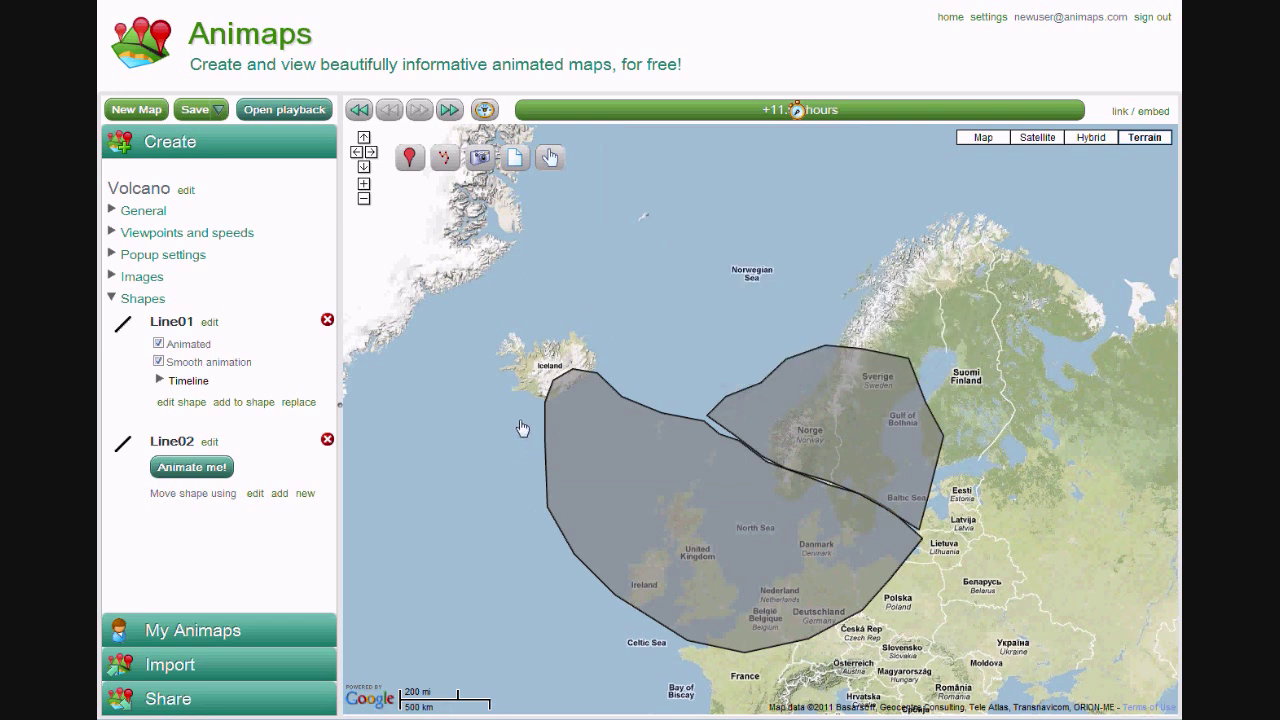
pyautogui.click(191, 474)
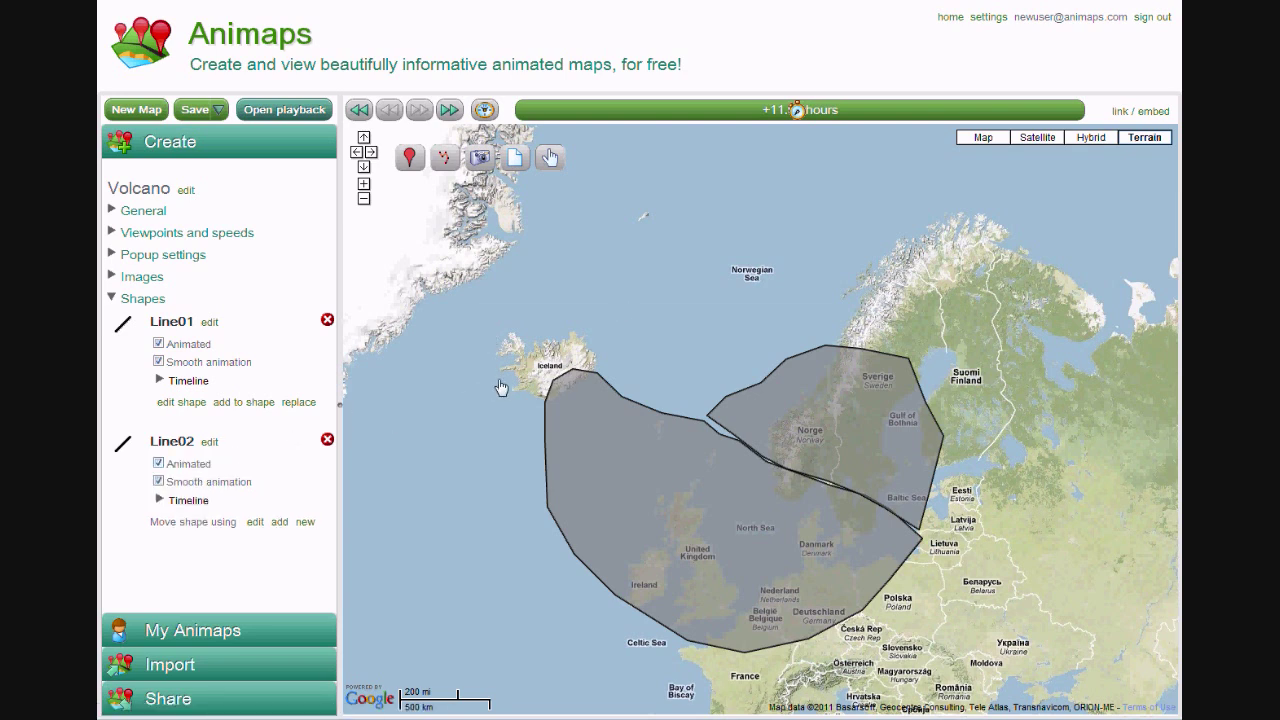
# At +16.78 hours, start a new Line01 outline down Britain's west coast to Biscay
pyautogui.moveTo(802, 116); pyautogui.dragTo(915, 120)
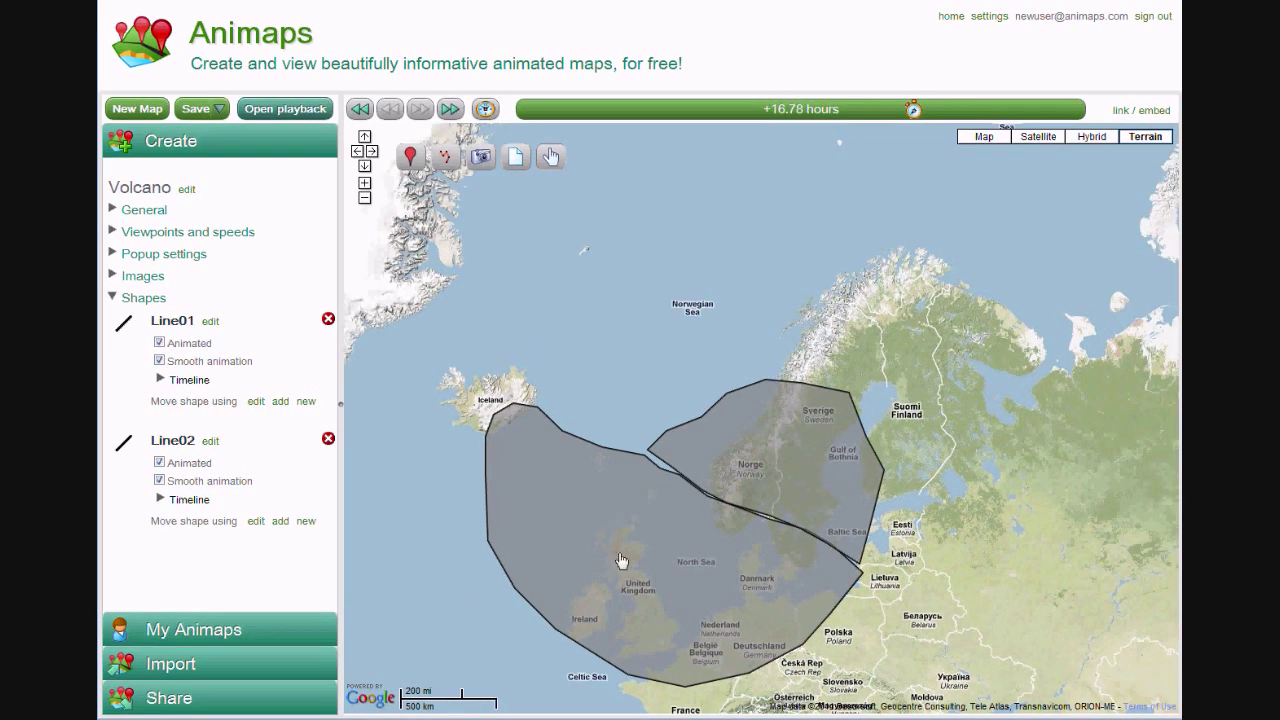
pyautogui.click(670, 574)
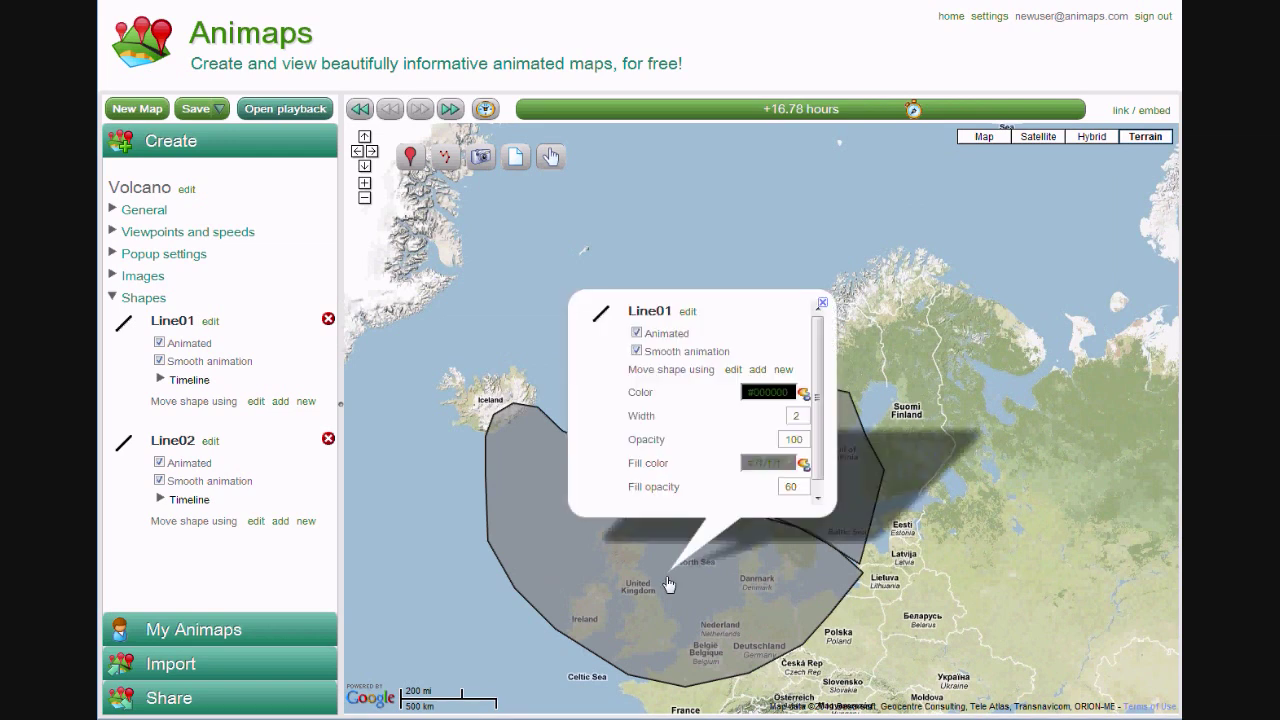
pyautogui.click(786, 370)
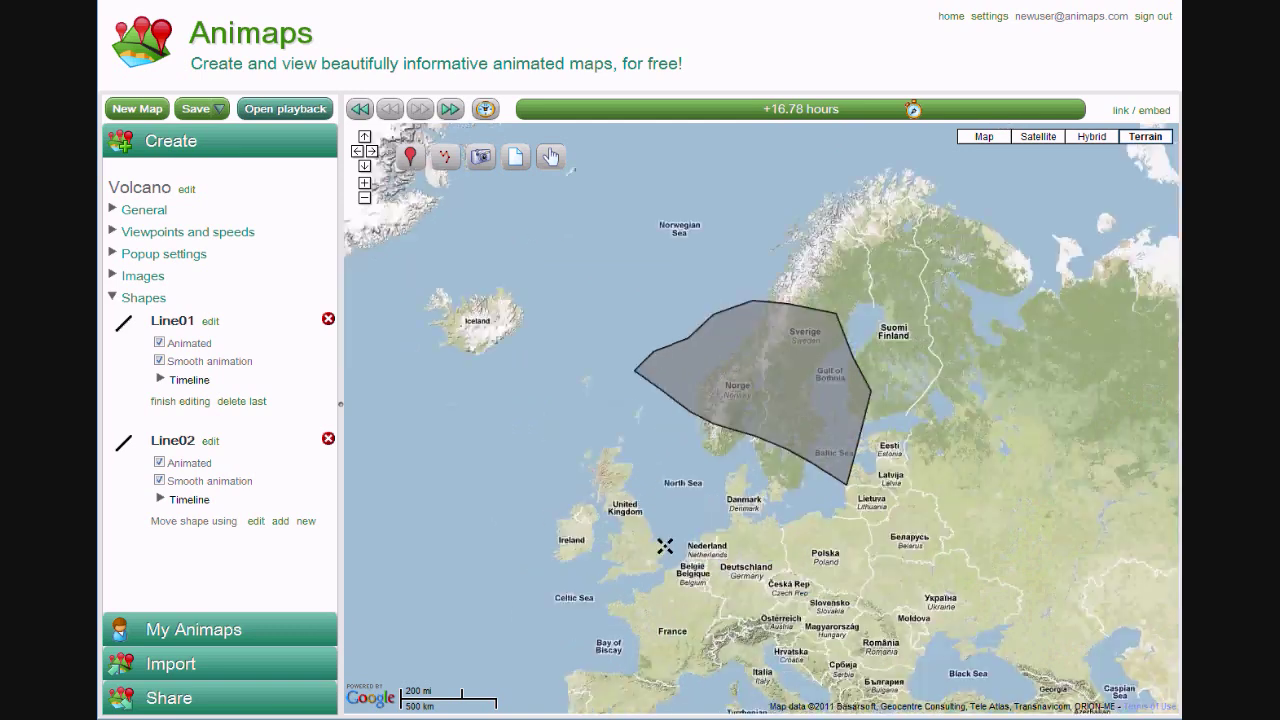
pyautogui.click(612, 439)
pyautogui.click(582, 486)
pyautogui.click(590, 551)
pyautogui.click(624, 599)
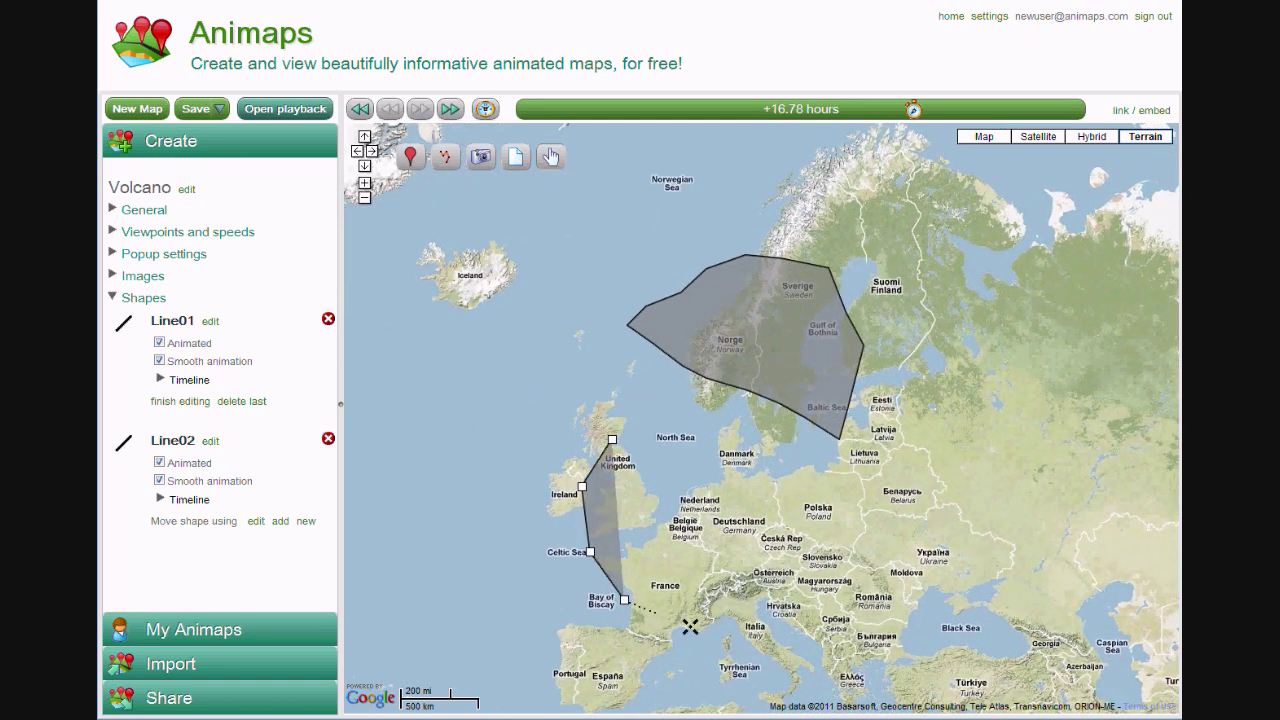
# Extend the outline over southern France, Italy, Poland and the North Sea, closing the keyframe
pyautogui.click(692, 628)
pyautogui.click(764, 653)
pyautogui.click(800, 626)
pyautogui.click(829, 570)
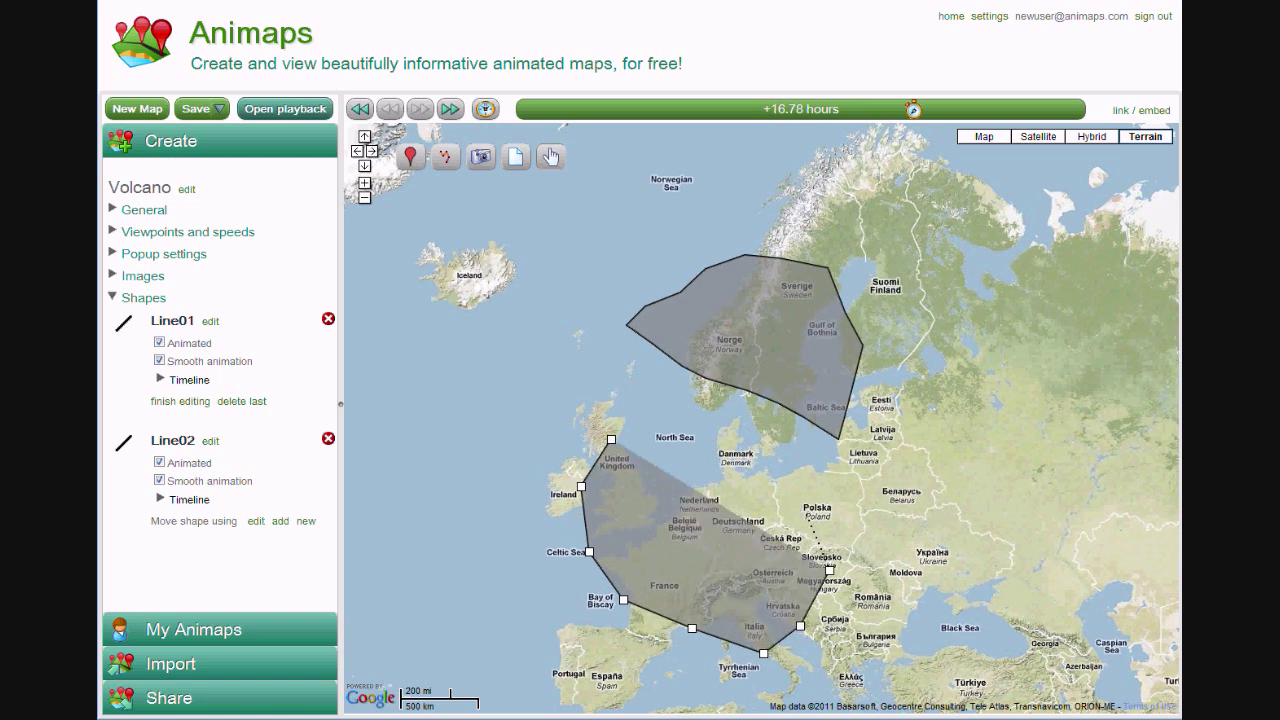
pyautogui.click(803, 507)
pyautogui.click(740, 462)
pyautogui.click(659, 437)
pyautogui.click(612, 439)
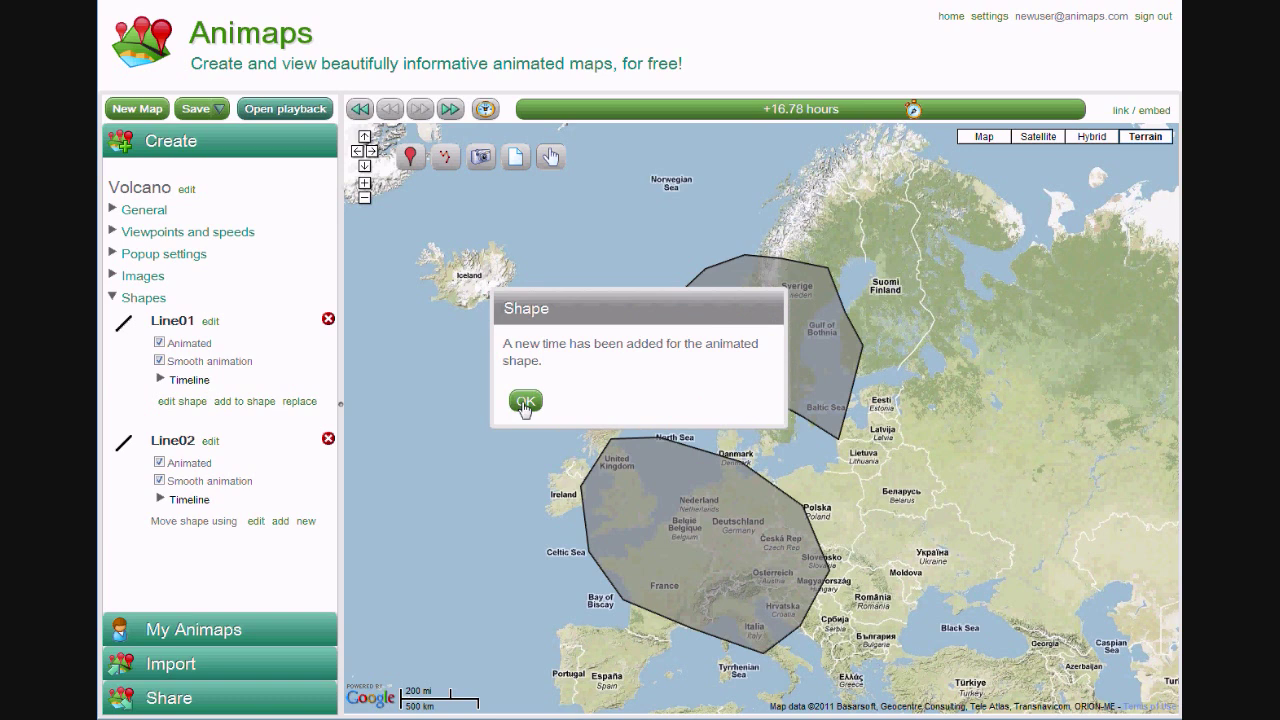
pyautogui.click(525, 402)
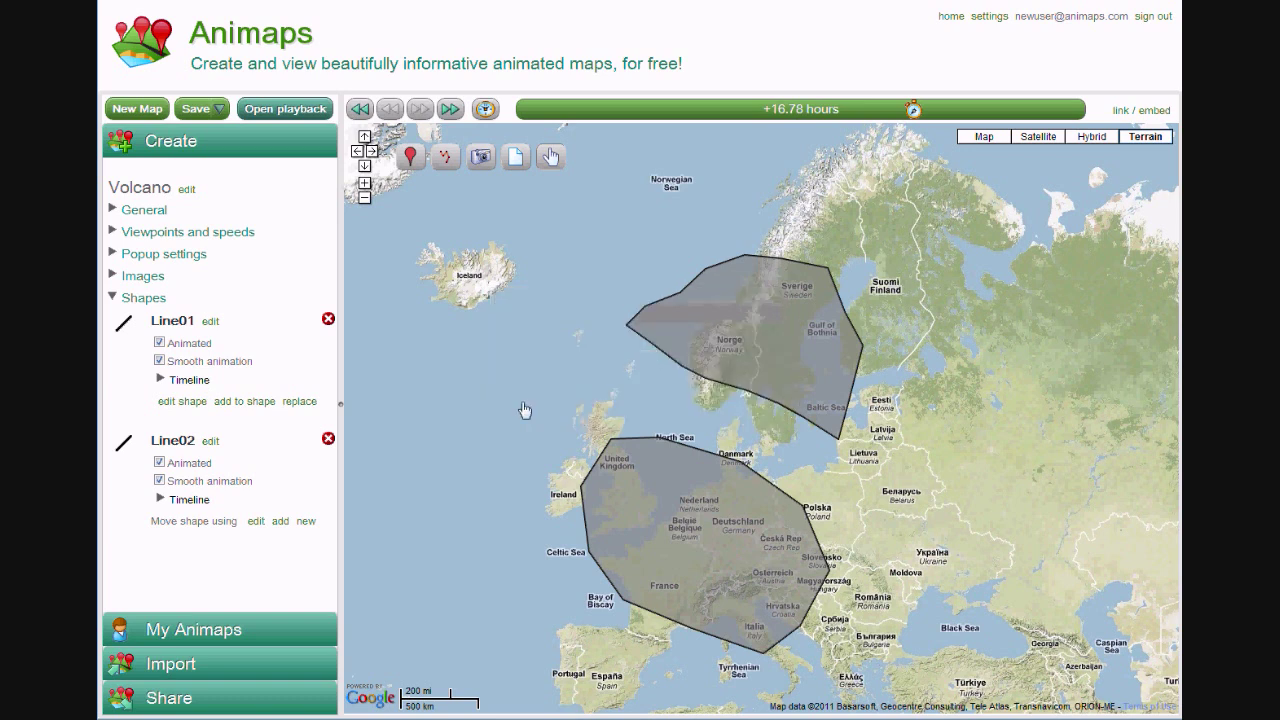
pyautogui.click(821, 365)
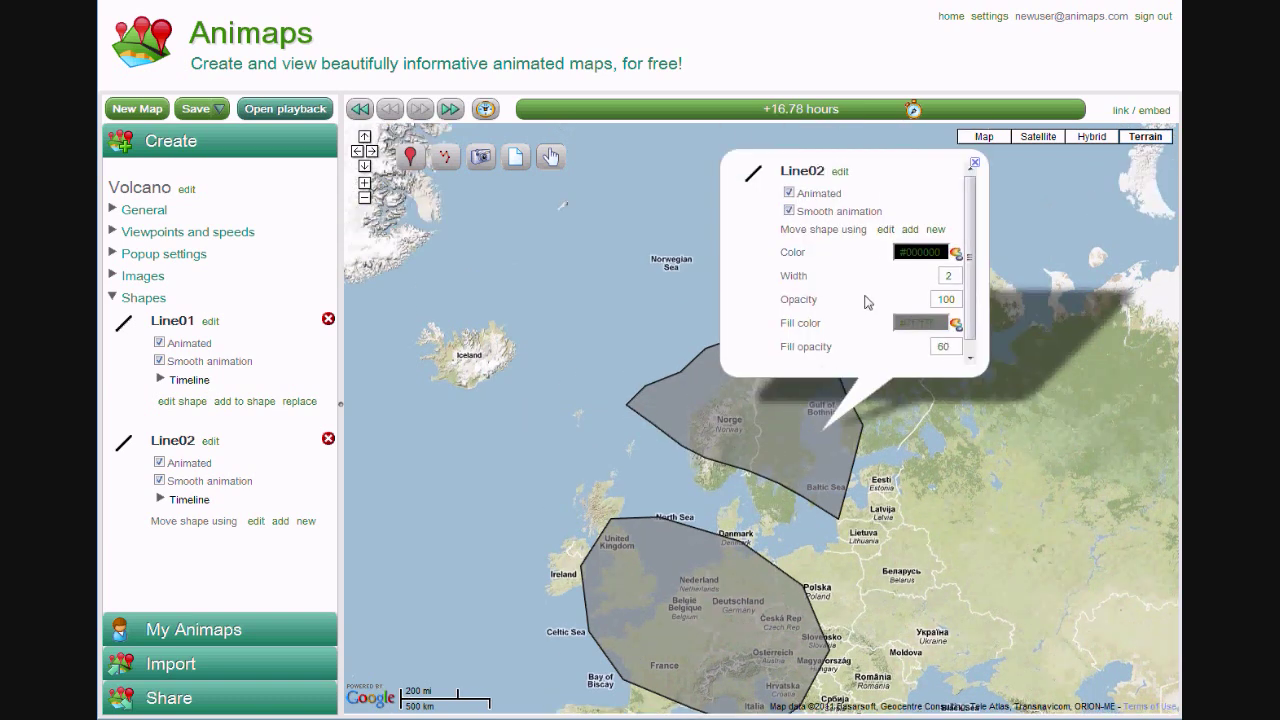
# Draw a new eight-vertex Line02 polygon outlining northern Finland toward the Russian border
pyautogui.click(935, 231)
pyautogui.click(831, 322)
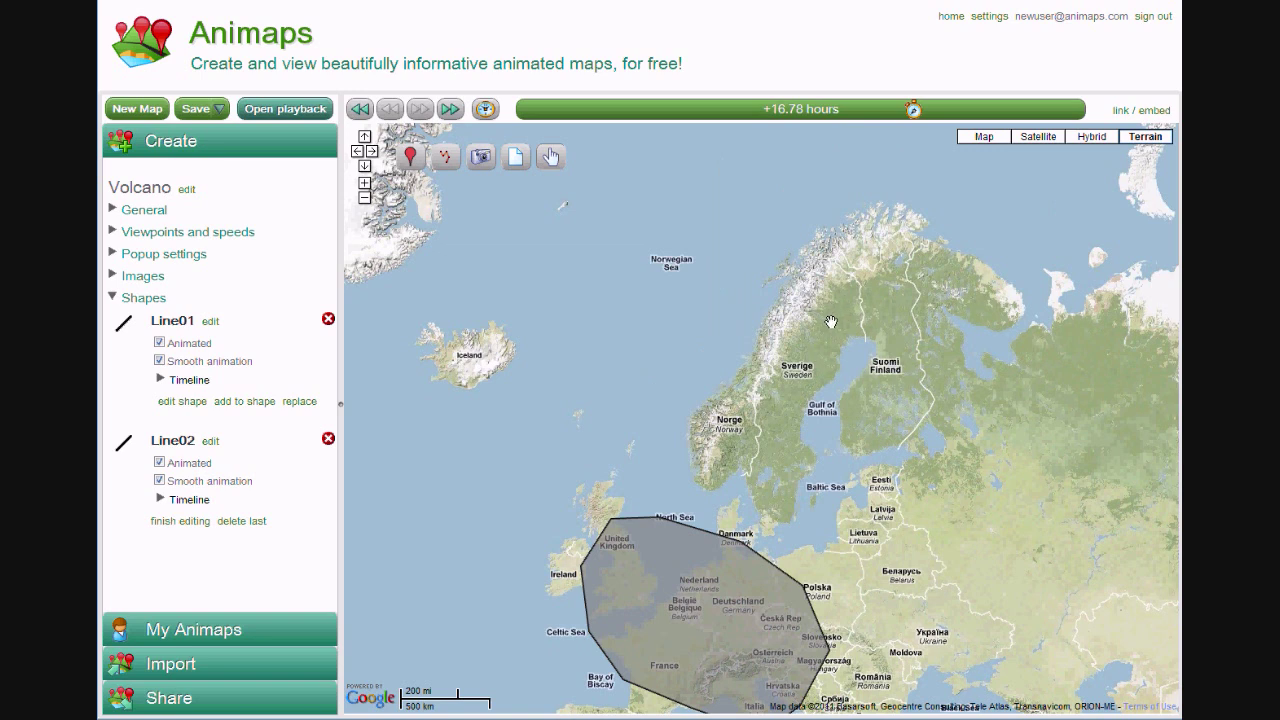
pyautogui.click(863, 361)
pyautogui.click(915, 369)
pyautogui.click(984, 346)
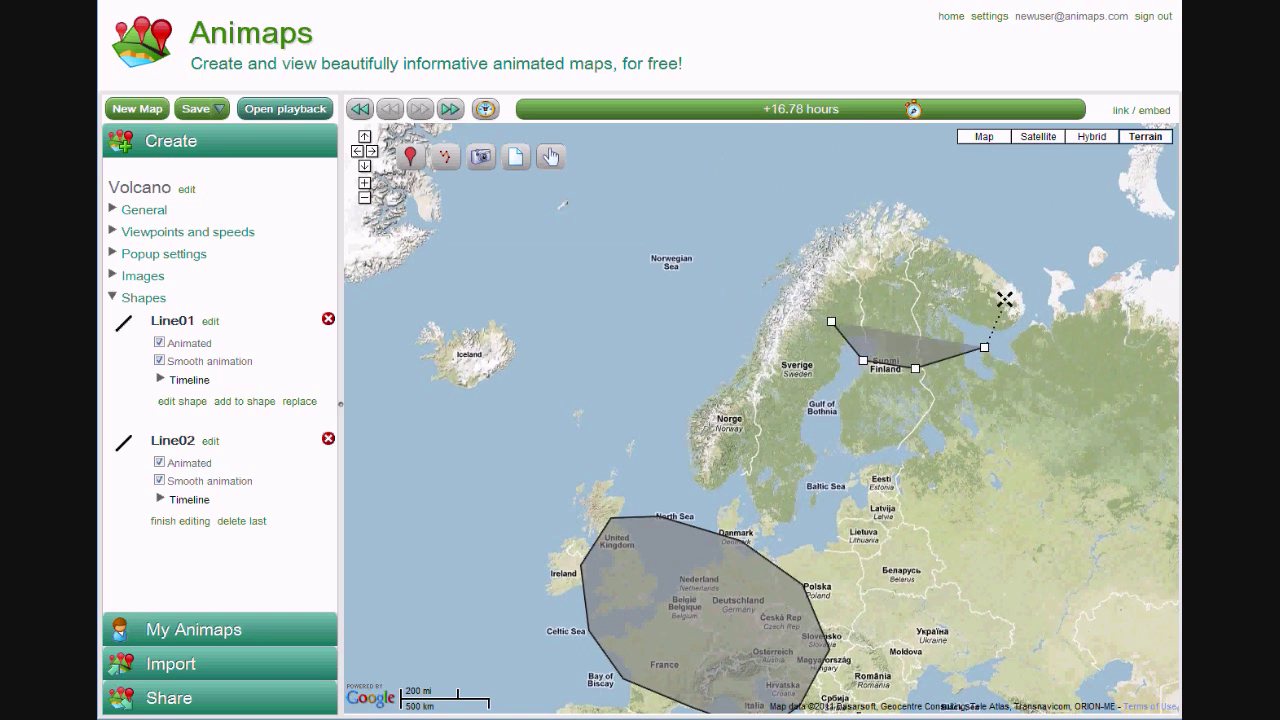
pyautogui.click(1004, 298)
pyautogui.click(976, 269)
pyautogui.click(920, 251)
pyautogui.click(840, 284)
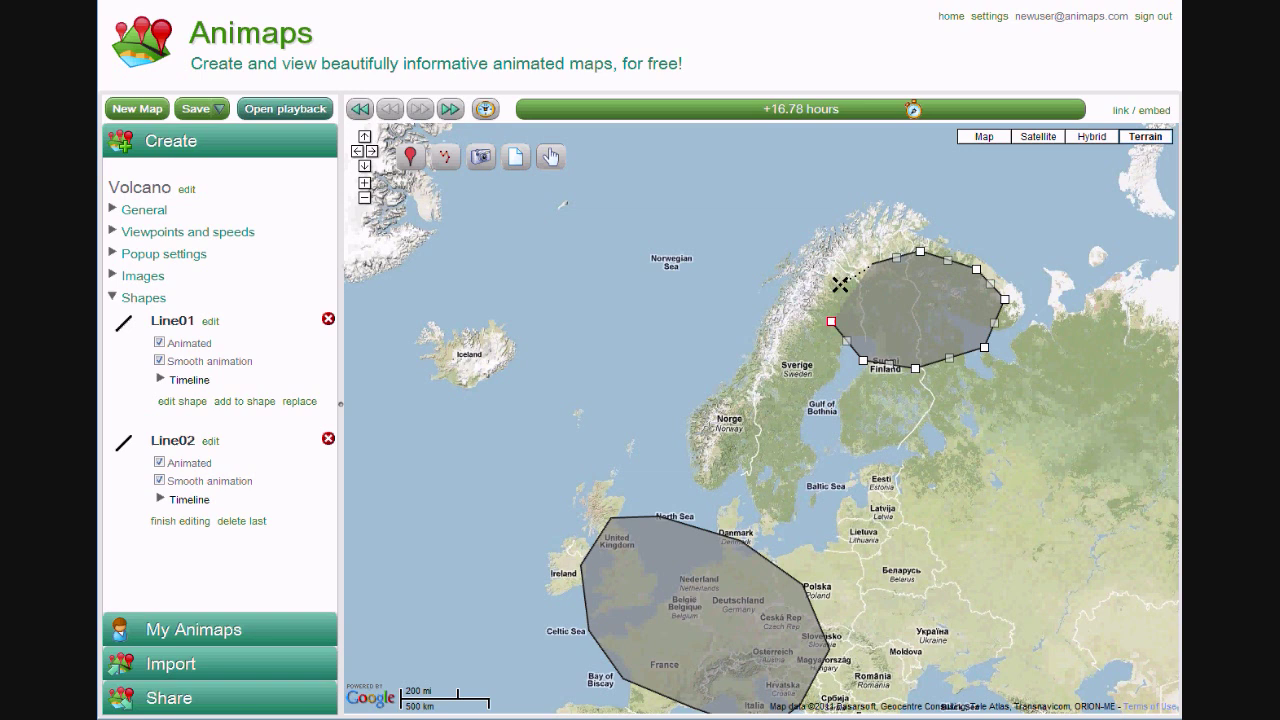
pyautogui.click(831, 324)
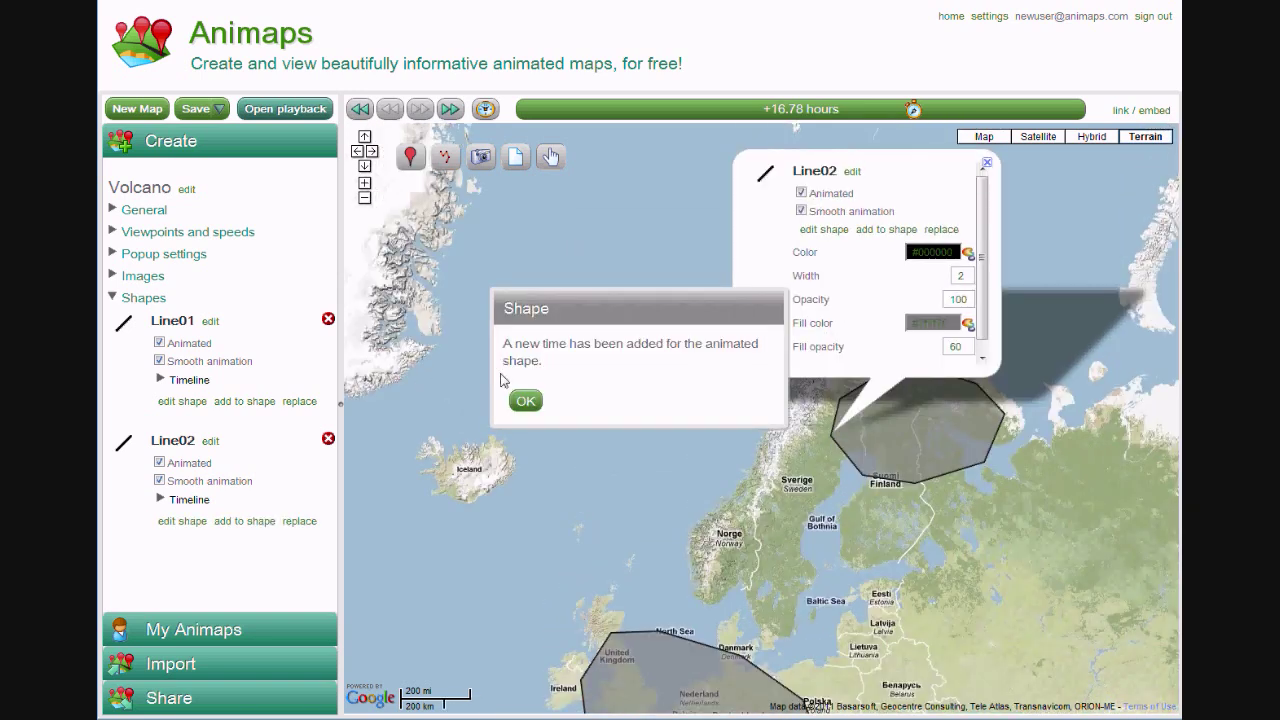
# Confirm the new Line02 keyframe, close its settings, and bring central Europe into view
pyautogui.click(523, 398)
pyautogui.click(733, 596)
pyautogui.moveTo(815, 657); pyautogui.dragTo(751, 479)
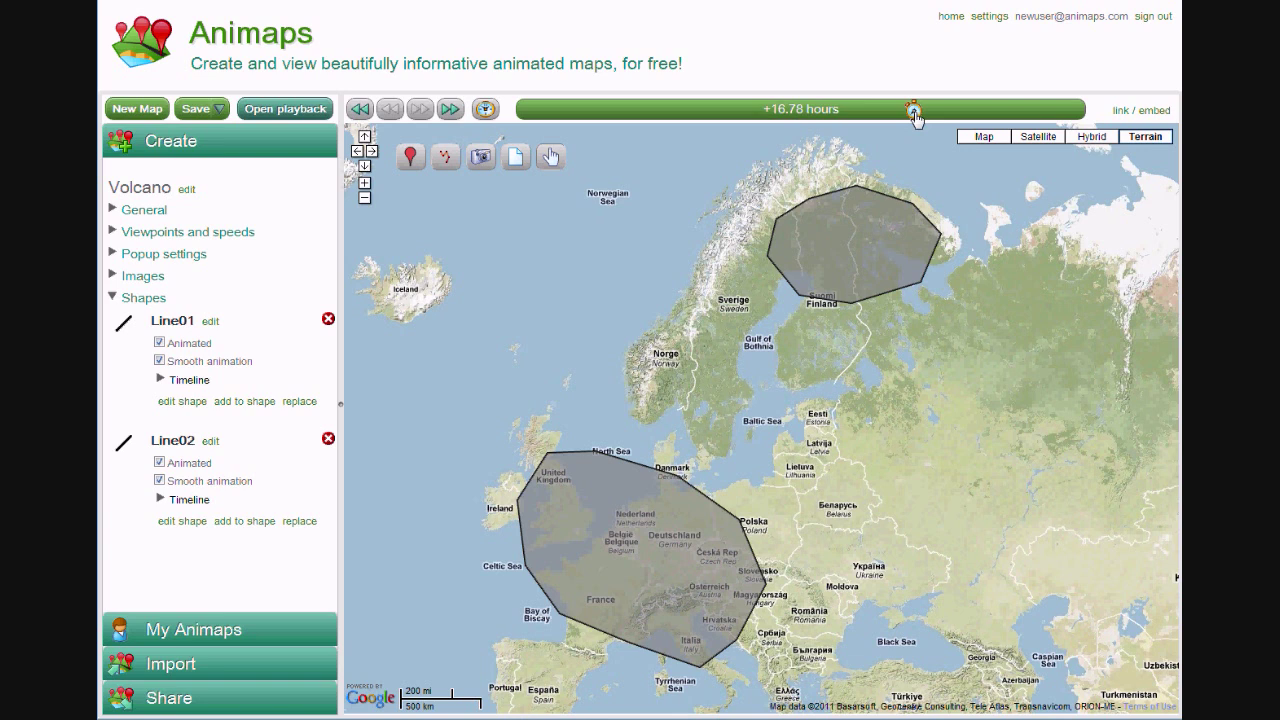
# At +23.59 hours, redraw Line01 as a small five-vertex polygon off southern Greece
pyautogui.moveTo(913, 112); pyautogui.dragTo(1077, 122)
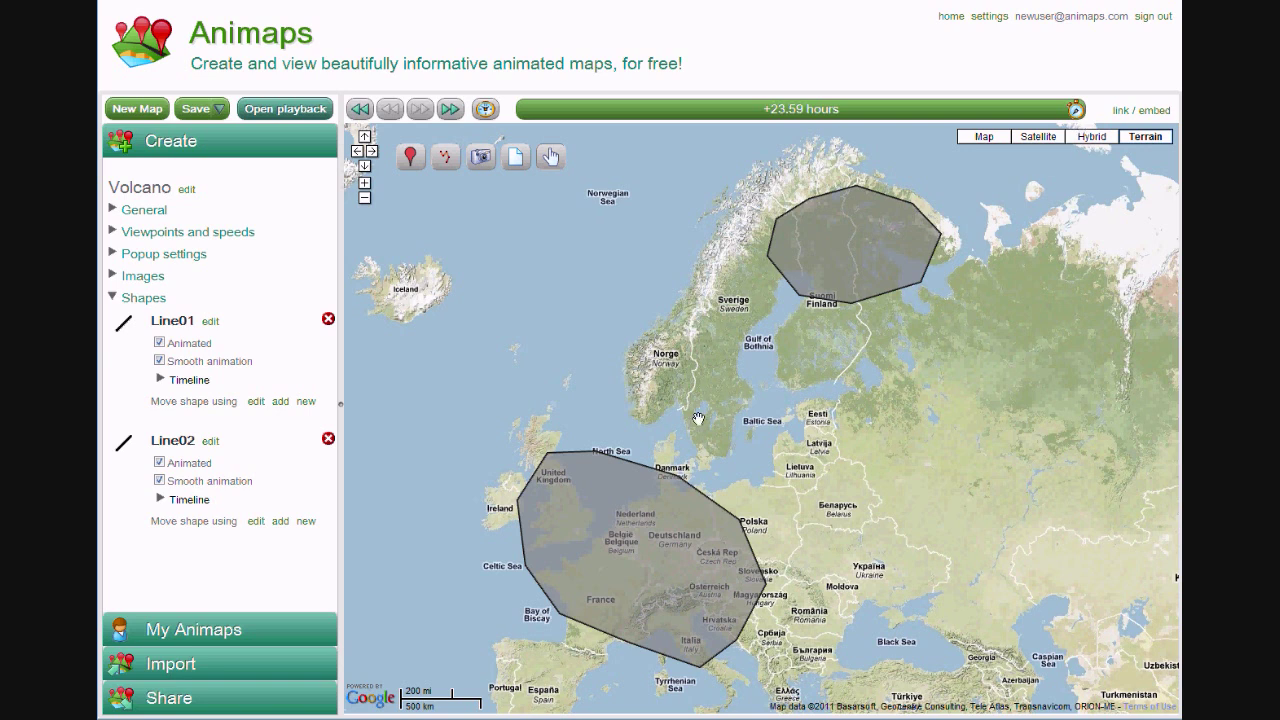
pyautogui.click(674, 594)
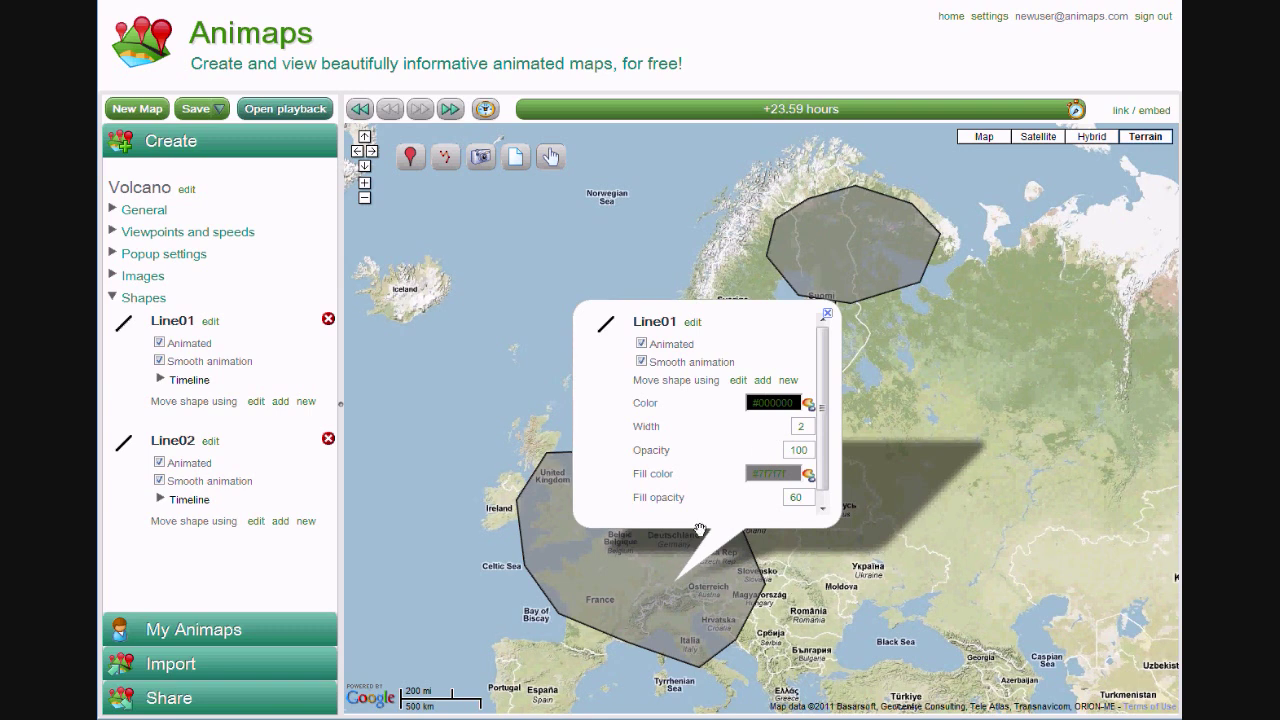
pyautogui.click(790, 381)
pyautogui.click(704, 521)
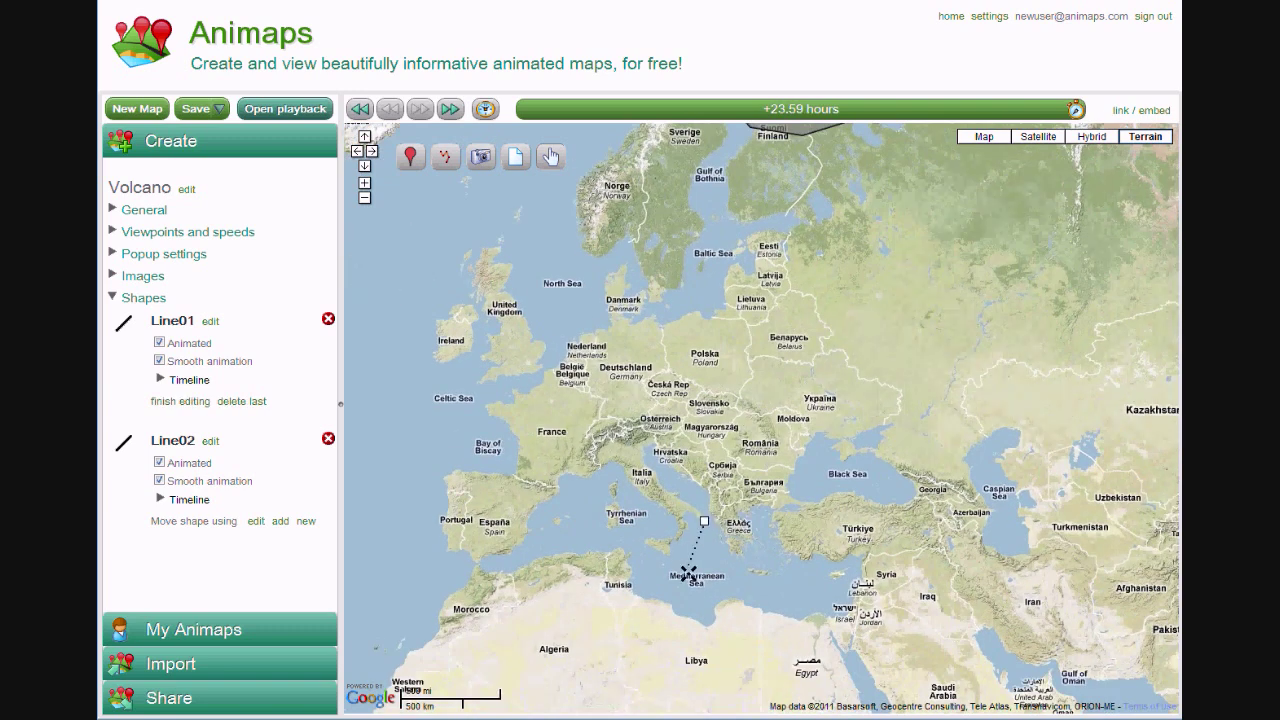
pyautogui.click(699, 535)
pyautogui.click(712, 543)
pyautogui.click(730, 537)
pyautogui.click(728, 522)
pyautogui.click(704, 521)
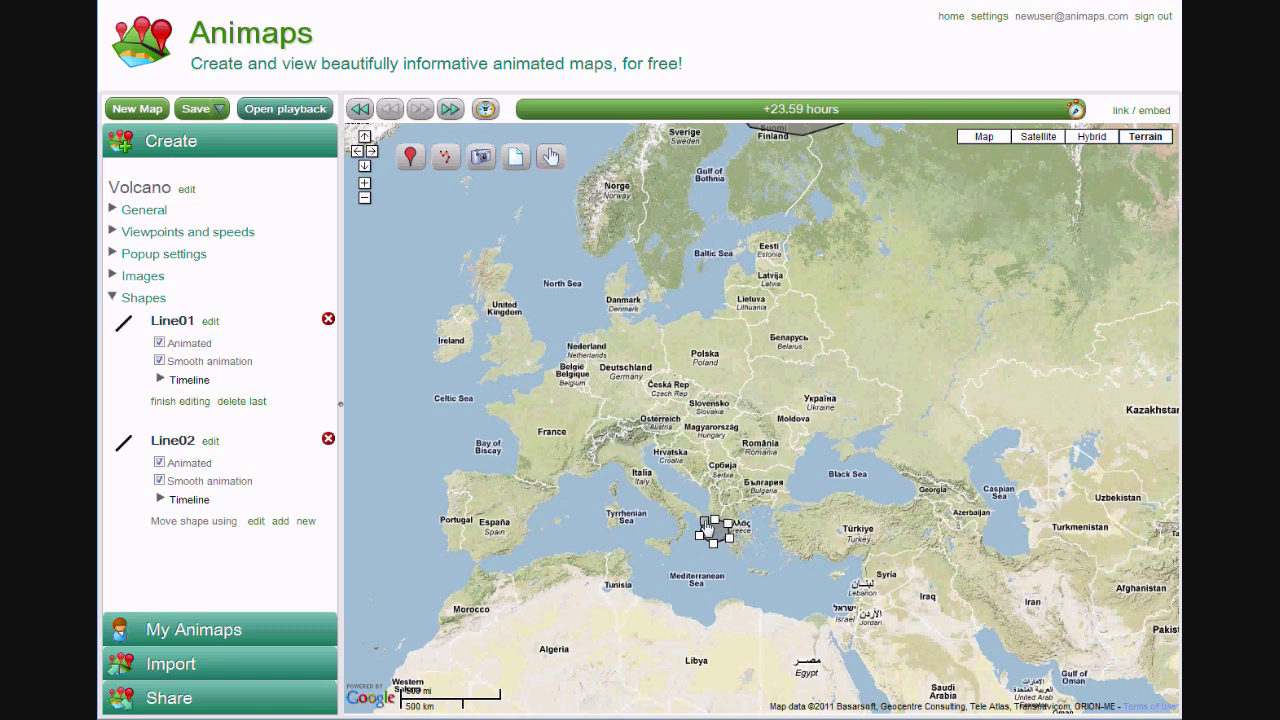
pyautogui.click(522, 401)
# Redraw Line02 as a small six-vertex polygon on the Kola peninsula coast
pyautogui.moveTo(771, 287); pyautogui.dragTo(686, 514)
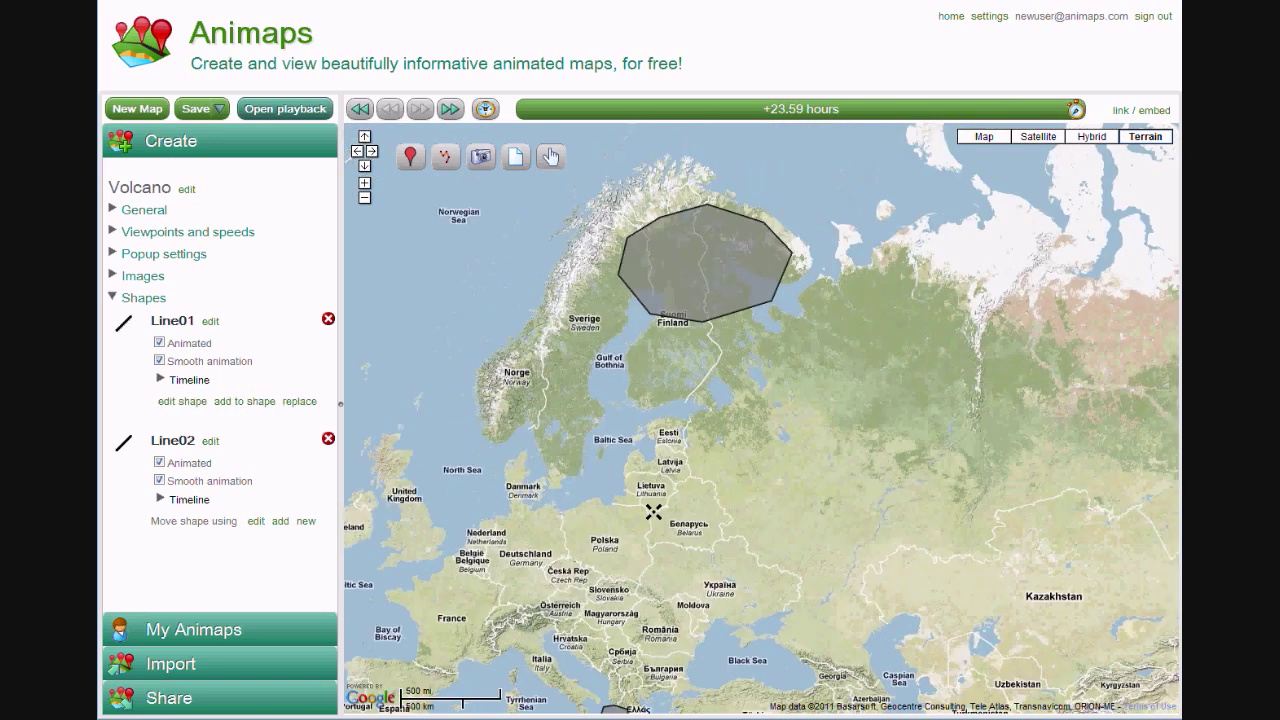
pyautogui.click(689, 337)
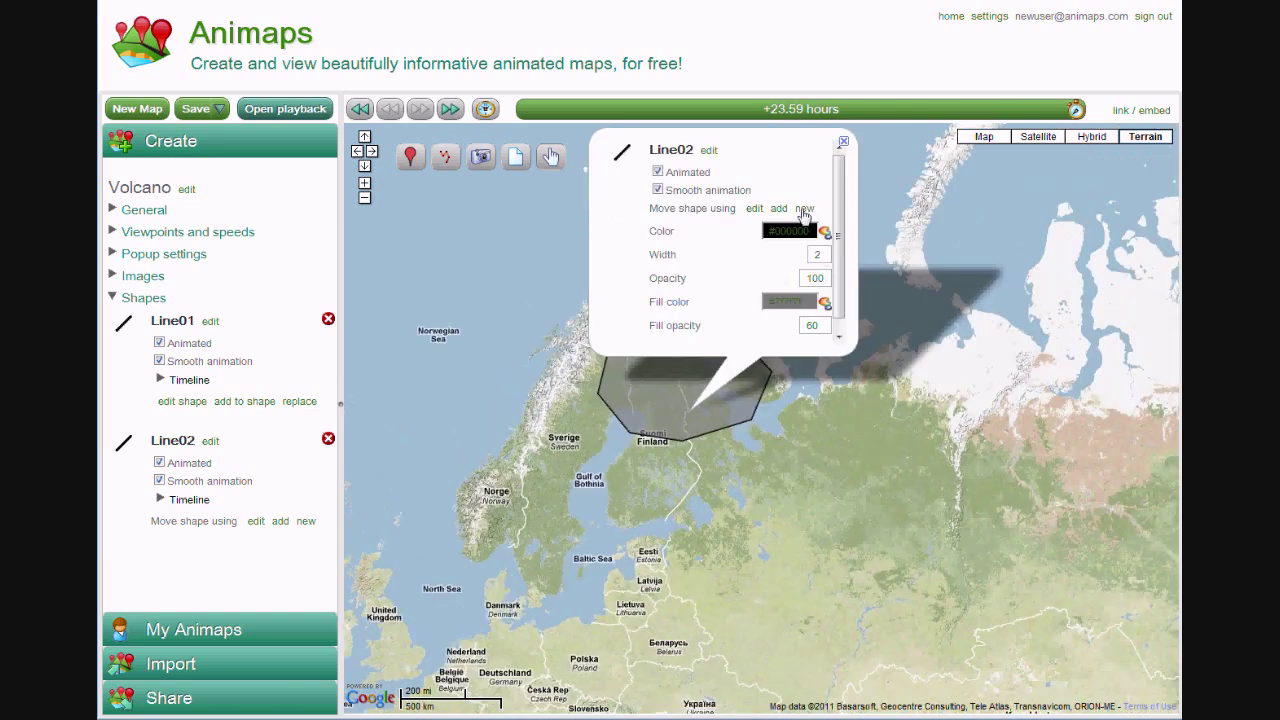
pyautogui.click(804, 209)
pyautogui.click(831, 351)
pyautogui.click(815, 362)
pyautogui.click(820, 372)
pyautogui.click(833, 377)
pyautogui.click(845, 371)
pyautogui.click(846, 357)
pyautogui.click(831, 351)
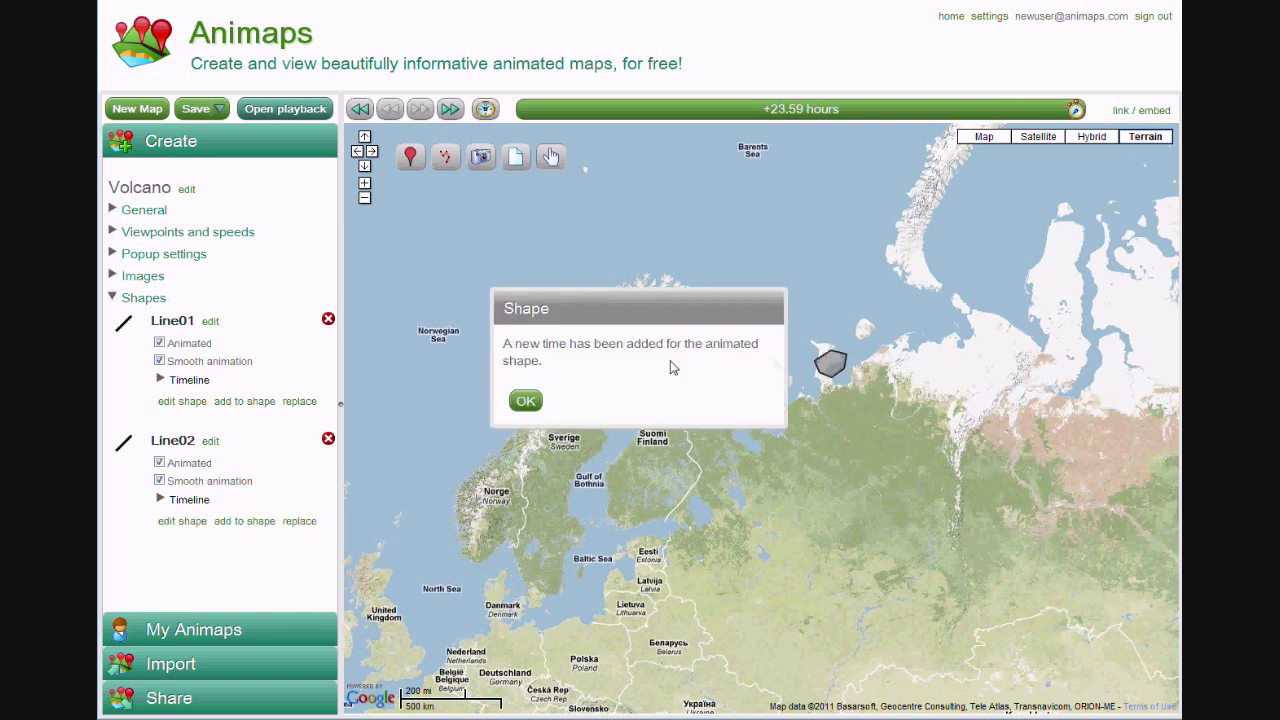
pyautogui.click(525, 400)
pyautogui.moveTo(528, 530); pyautogui.dragTo(697, 371)
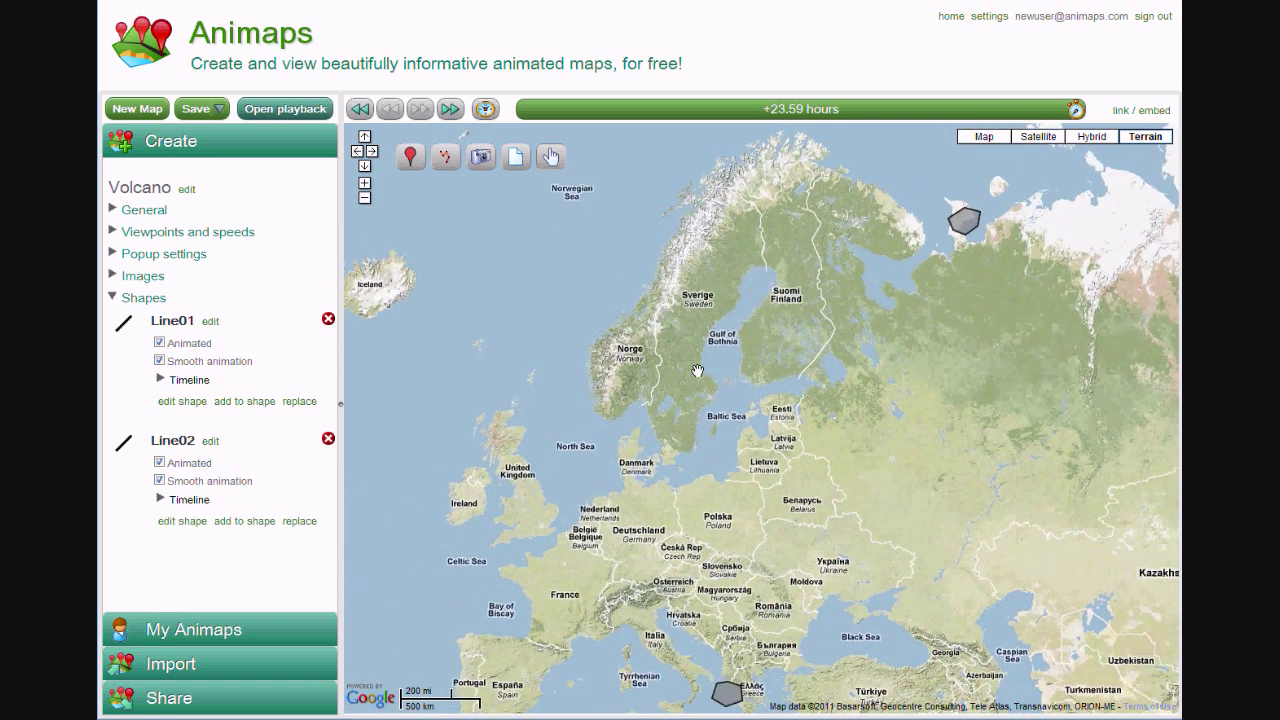
# Return the timeline to +9.19 hours, save the Volcano map, and view it in playback
pyautogui.moveTo(1074, 108); pyautogui.dragTo(290, 158)
pyautogui.click(195, 111)
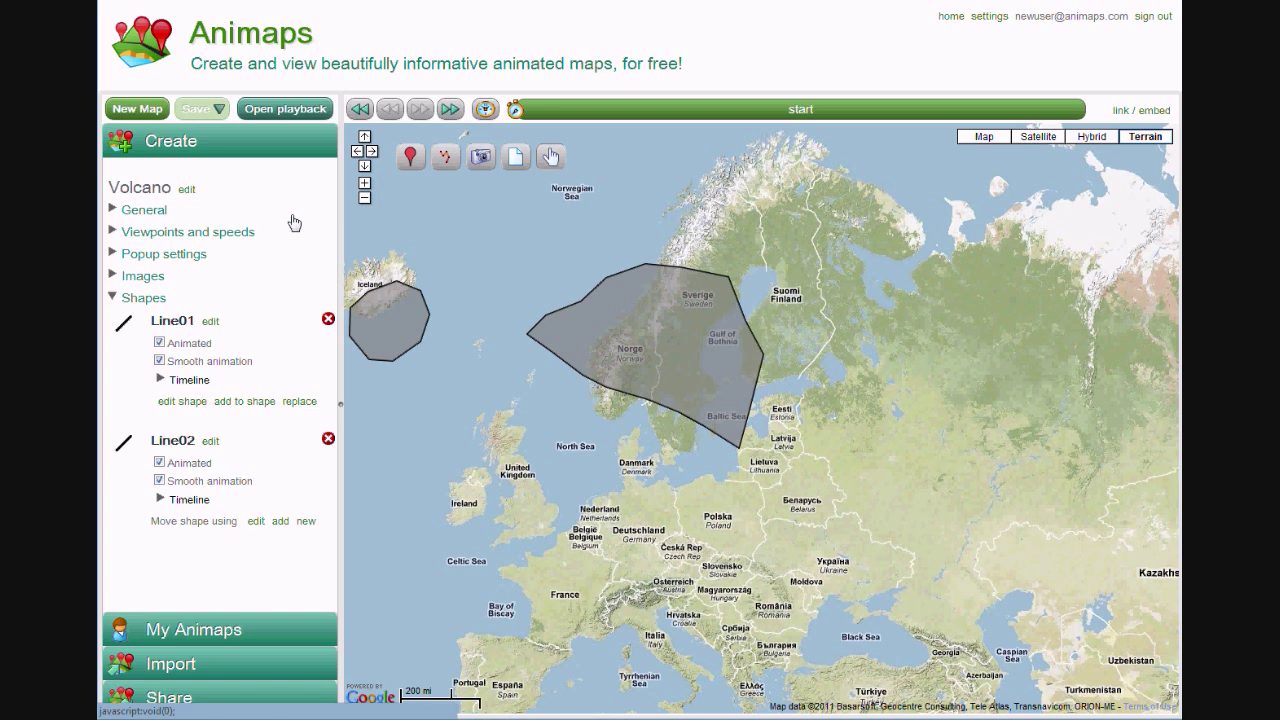
pyautogui.click(279, 112)
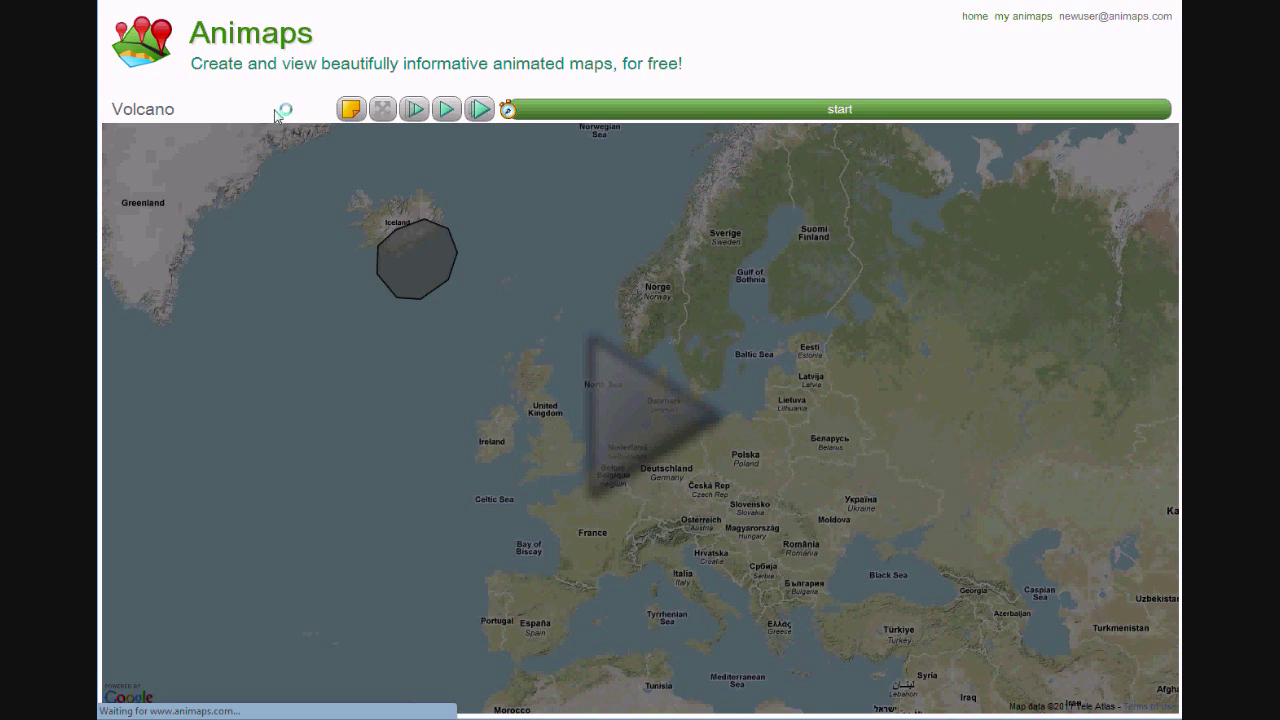
# Start the Volcano animation so the ash cloud spreads from Iceland
pyautogui.click(610, 412)
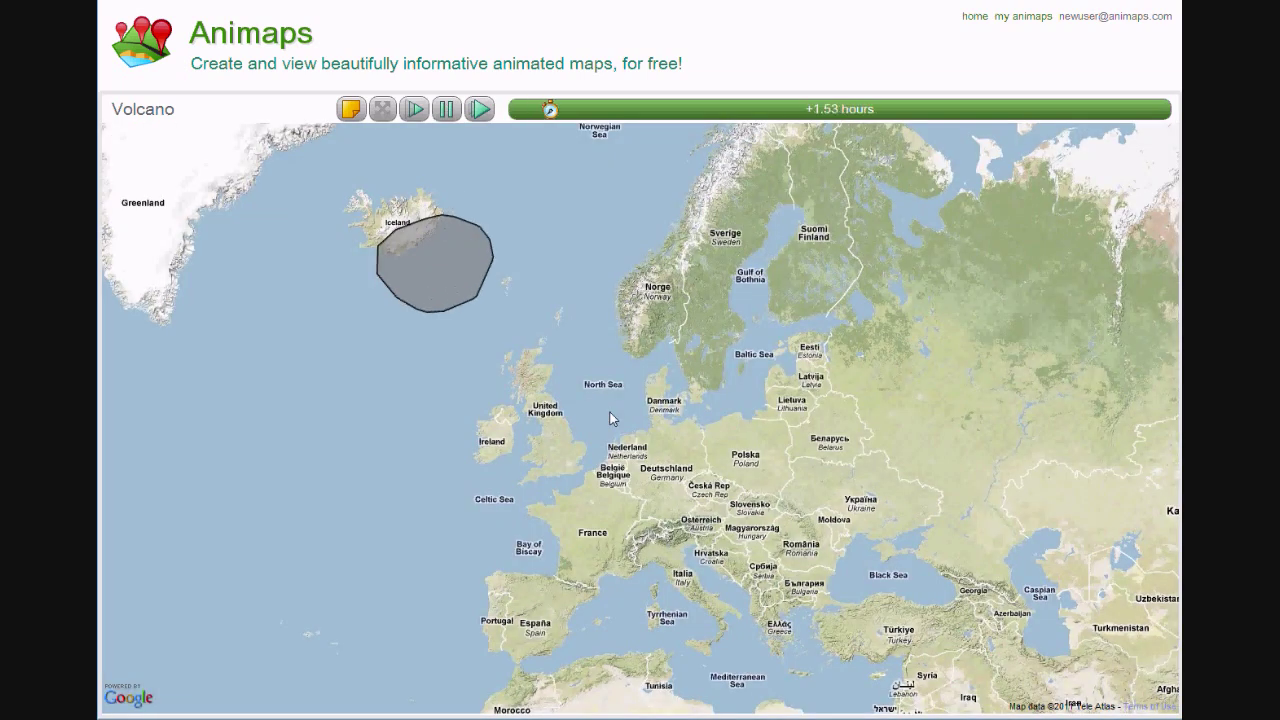